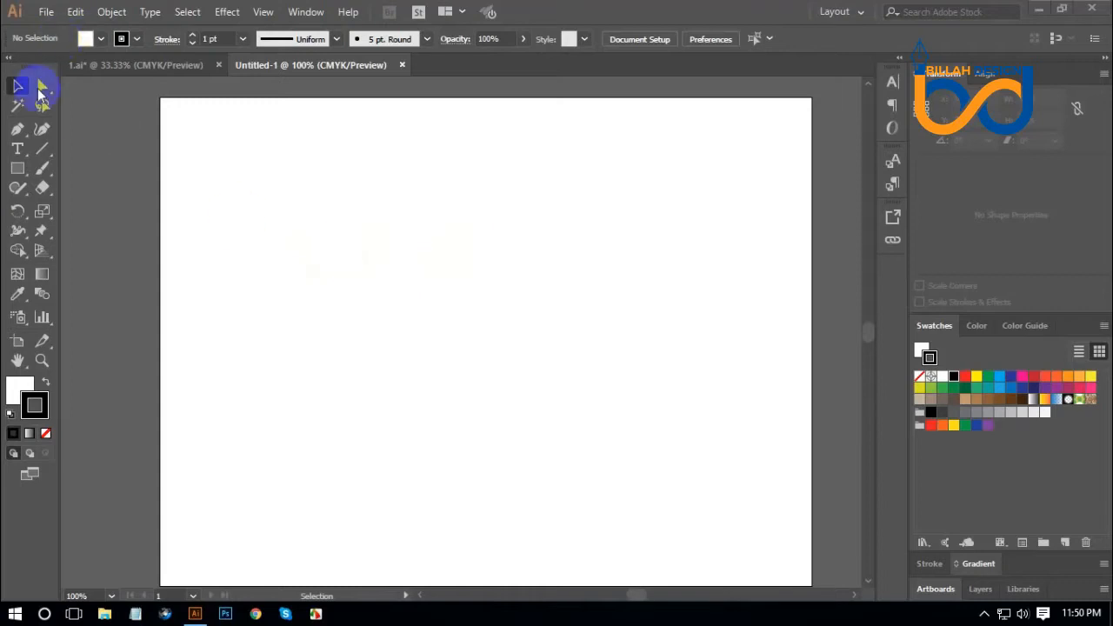
Add the text "expose" at 36 pt in the upper middle of the artboard.
{"action": "left_click", "coordinate": [17, 149]}
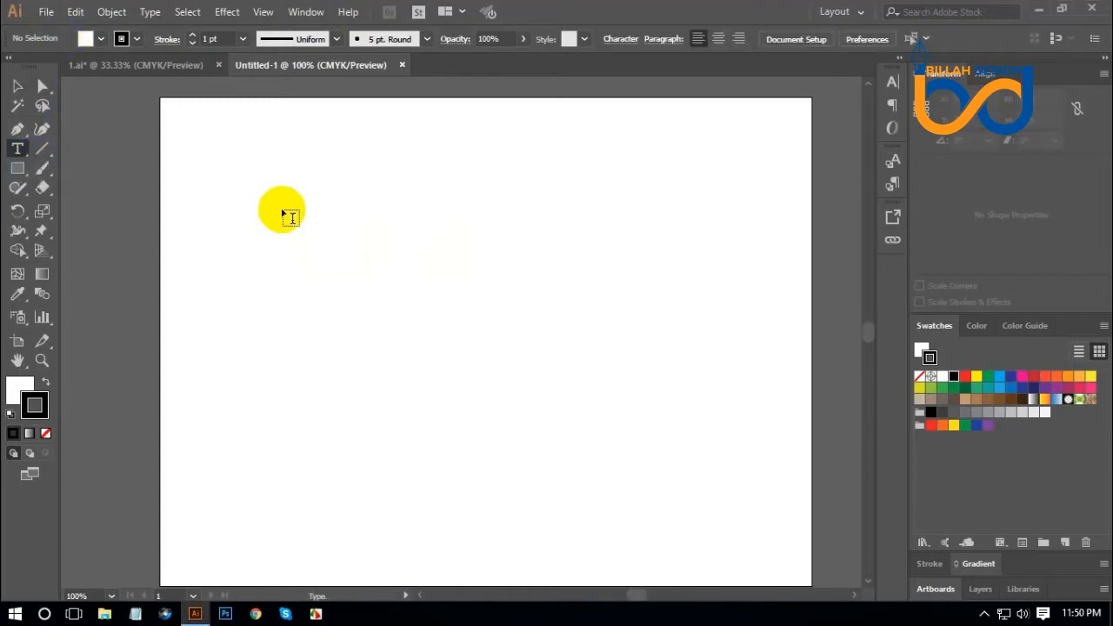
{"action": "left_click", "coordinate": [387, 245]}
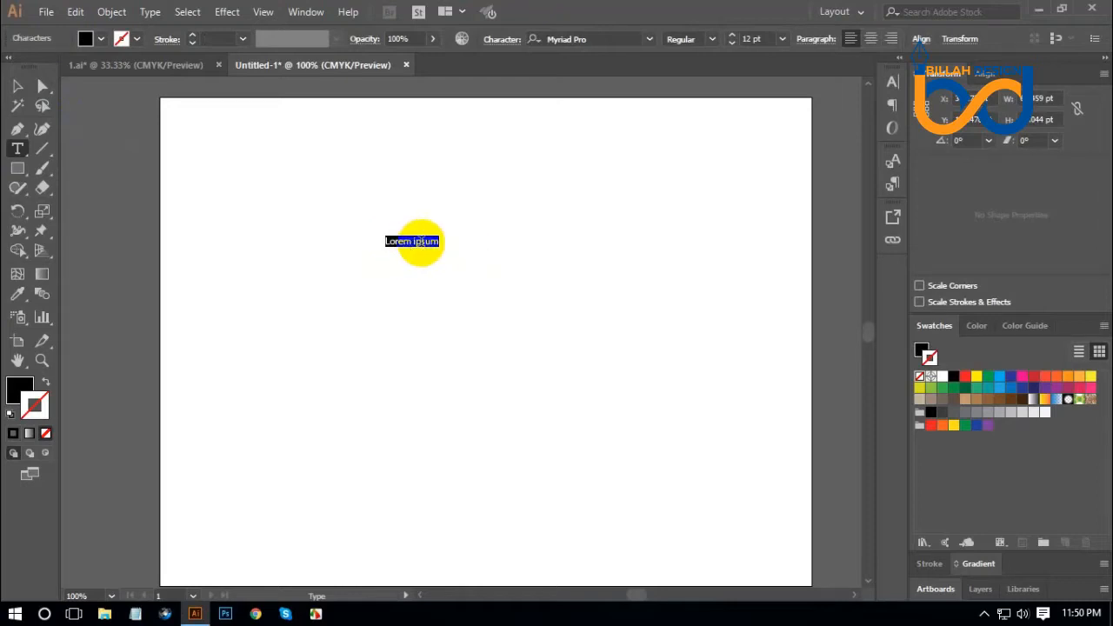
{"action": "right_click", "coordinate": [419, 243]}
{"action": "mouse_move", "coordinate": [564, 336]}
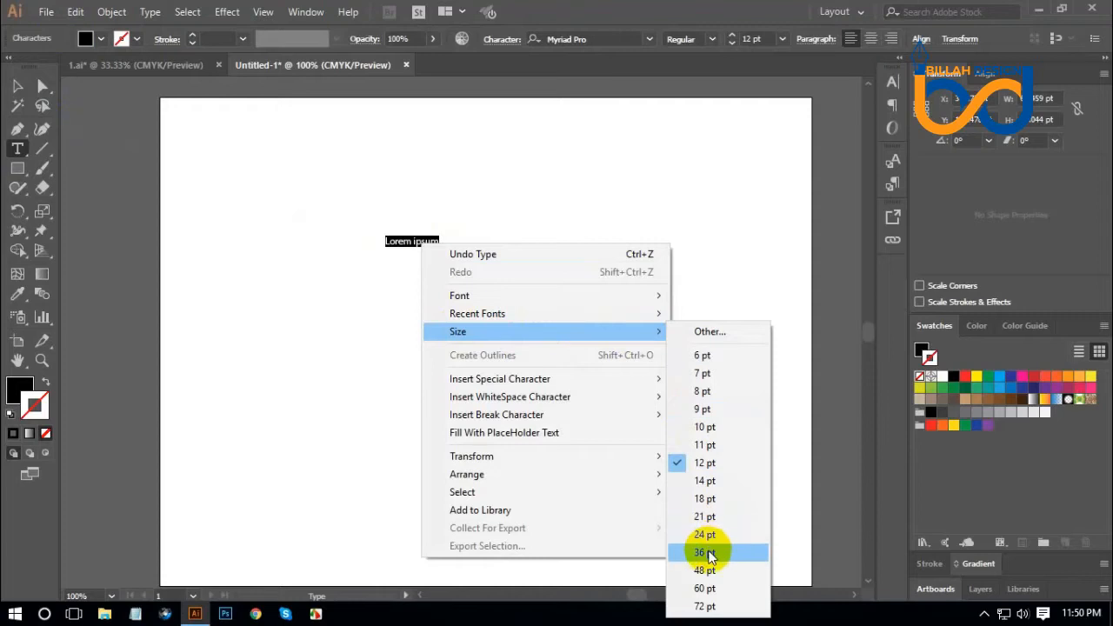
{"action": "left_click", "coordinate": [709, 555]}
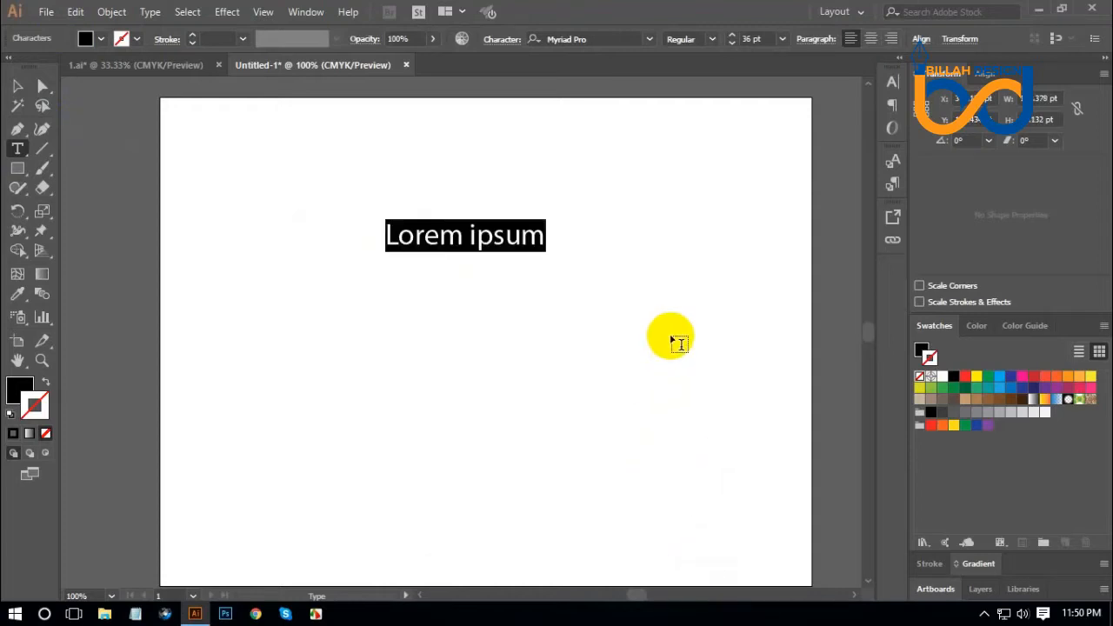
{"action": "type", "text": "expose"}
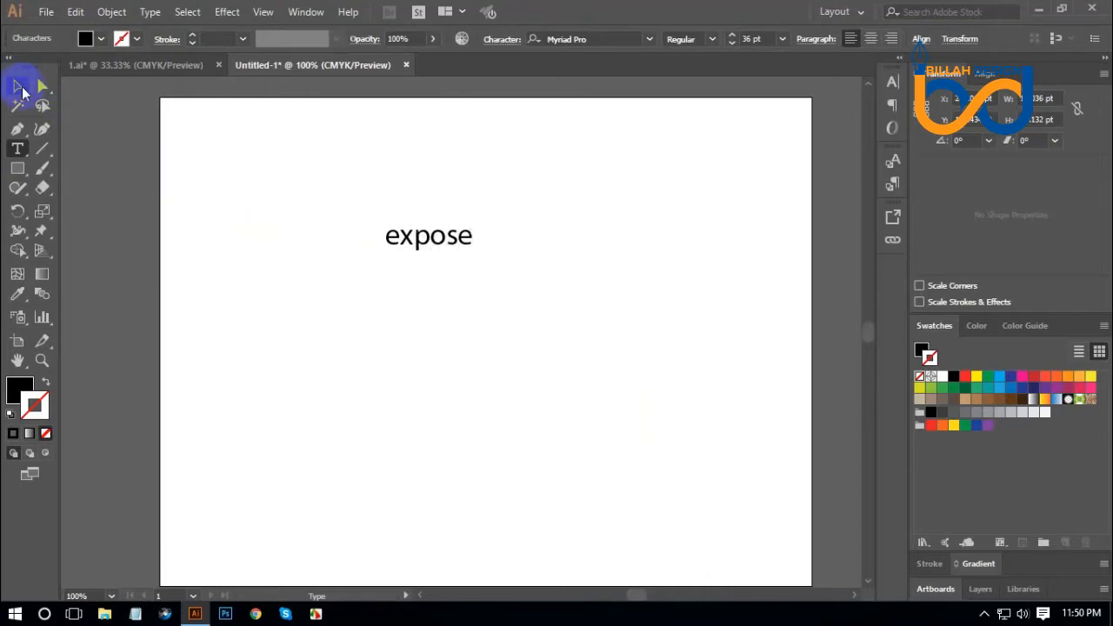
Convert the "expose" text to UPPERCASE and enlarge it to about 57.61 pt.
{"action": "left_click", "coordinate": [19, 87]}
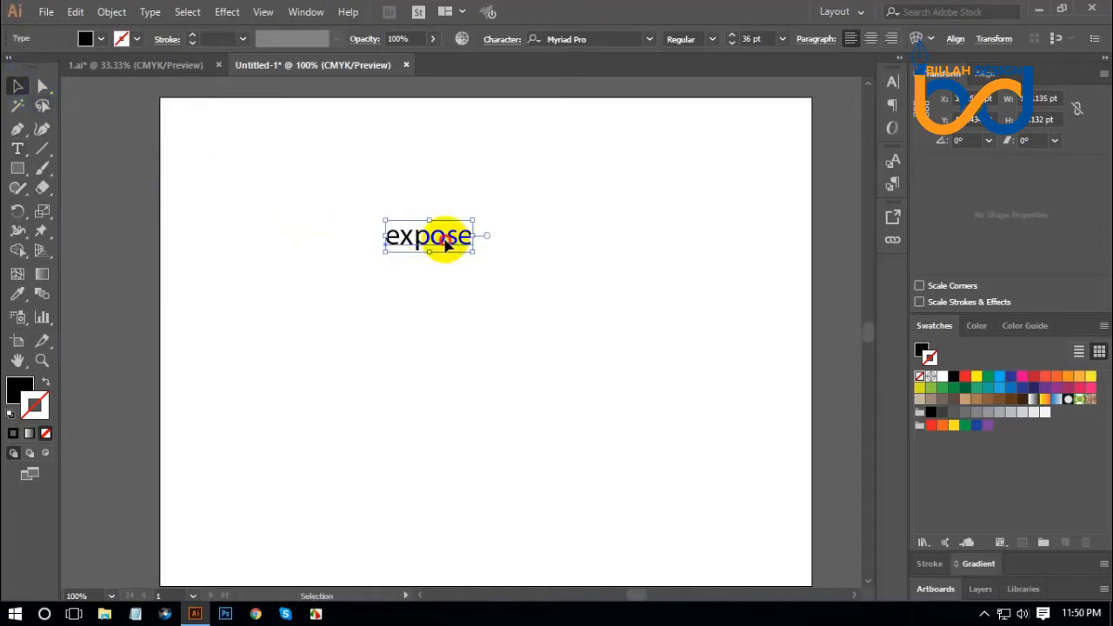
{"action": "left_click_drag", "start_coordinate": [446, 245], "coordinate": [472, 253]}
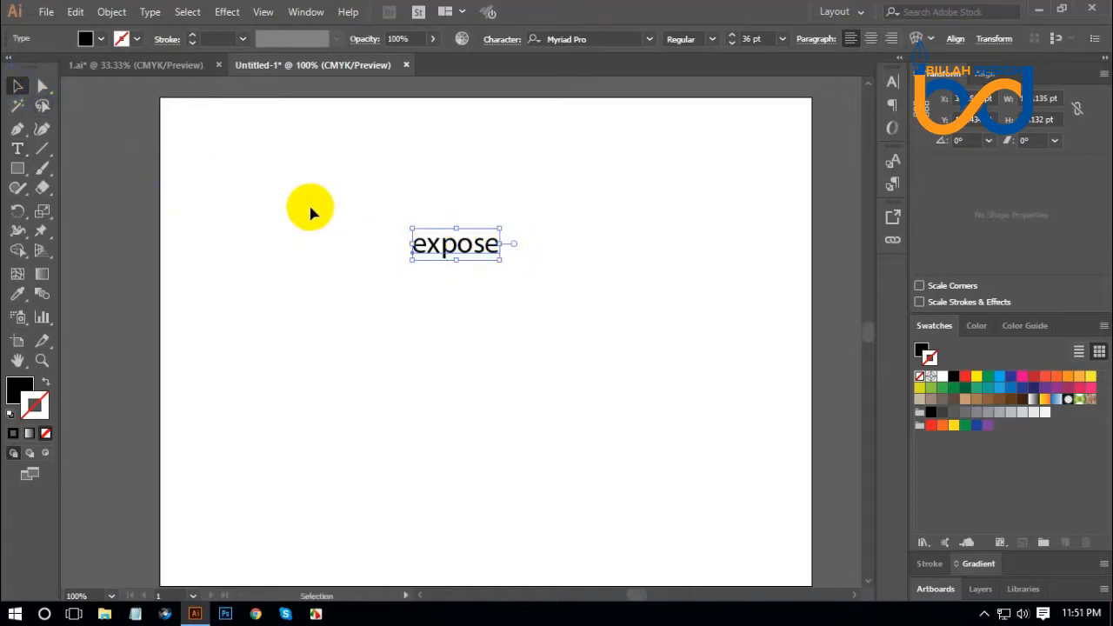
{"action": "left_click", "coordinate": [150, 12]}
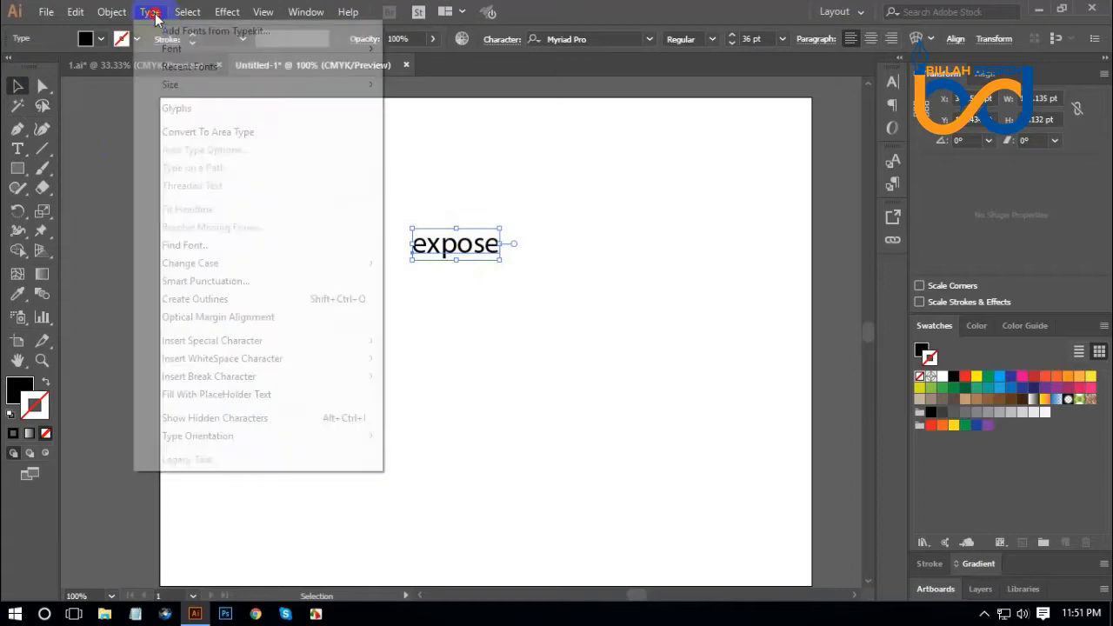
{"action": "mouse_move", "coordinate": [208, 273]}
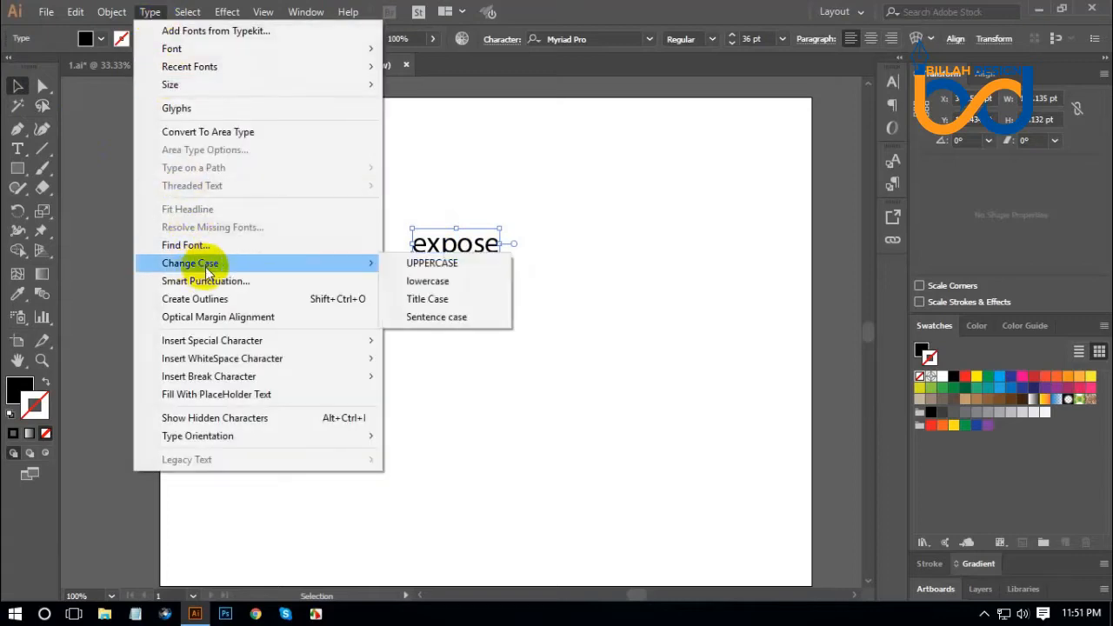
{"action": "left_click", "coordinate": [435, 263]}
{"action": "left_click_drag", "start_coordinate": [479, 250], "coordinate": [517, 275]}
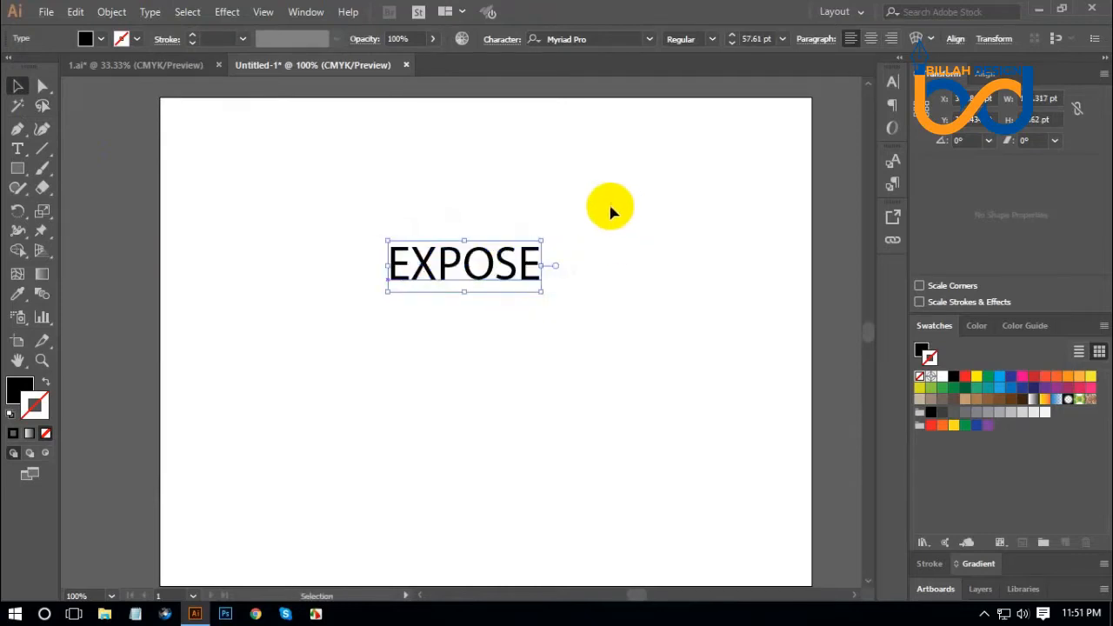
Set the EXPOSE text's font to Nexa Regular, with the font filter set to All Classes.
{"action": "left_click", "coordinate": [585, 37]}
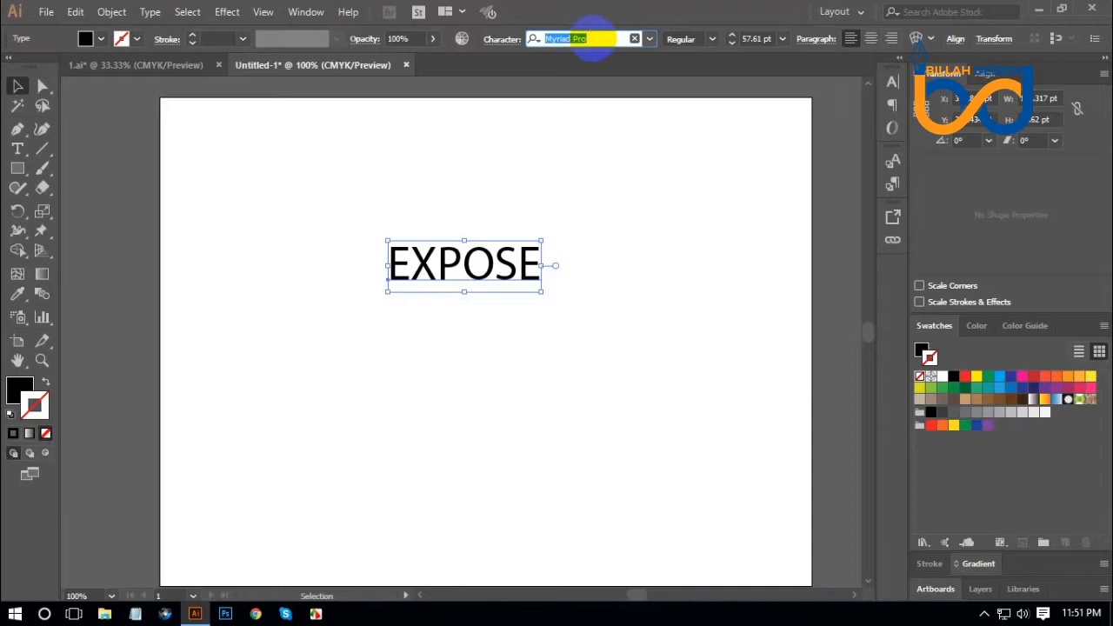
{"action": "type", "text": "nex"}
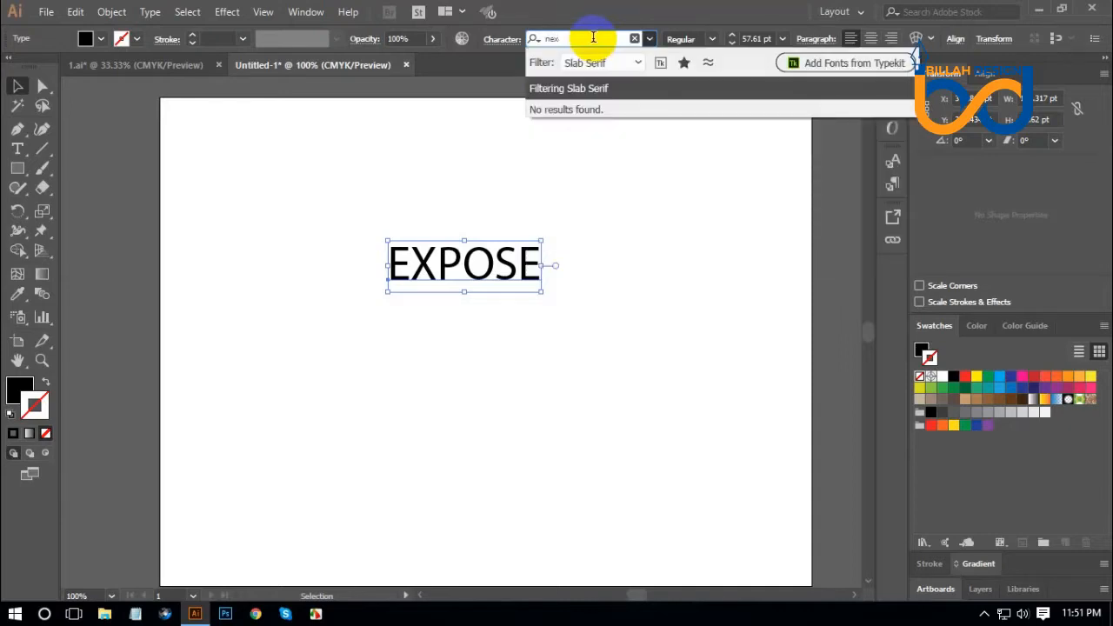
{"action": "left_click", "coordinate": [633, 64]}
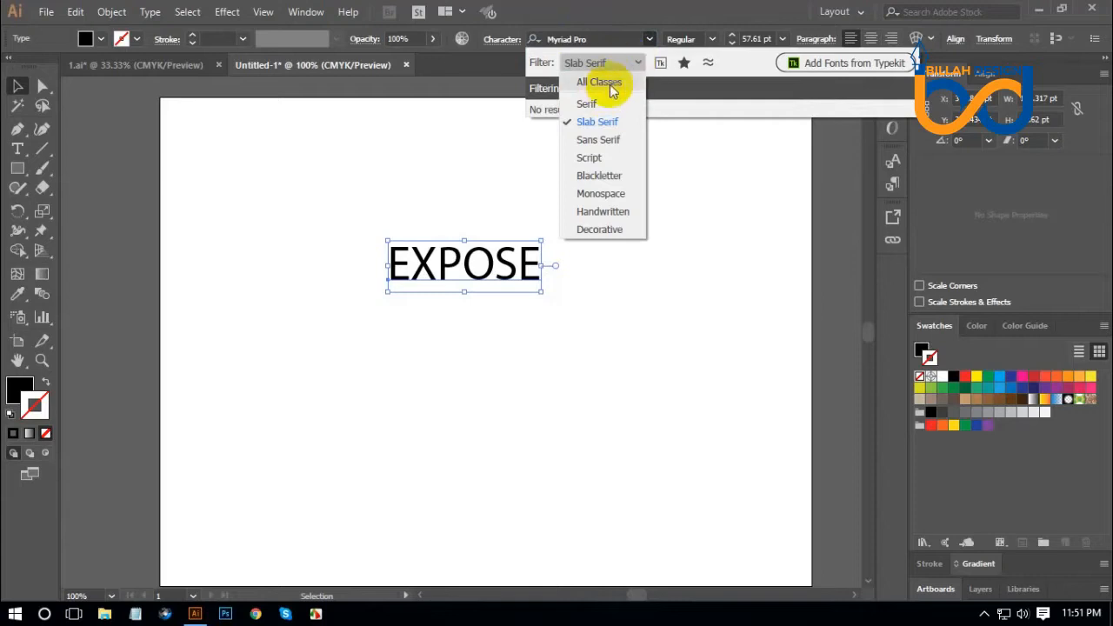
{"action": "left_click", "coordinate": [608, 84]}
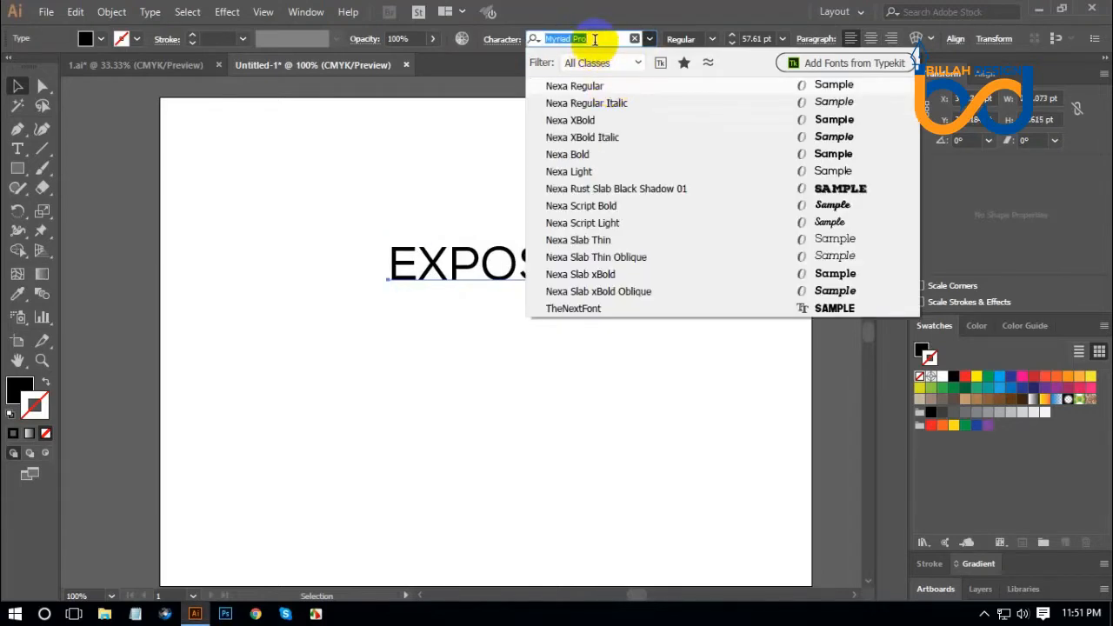
{"action": "type", "text": "n"}
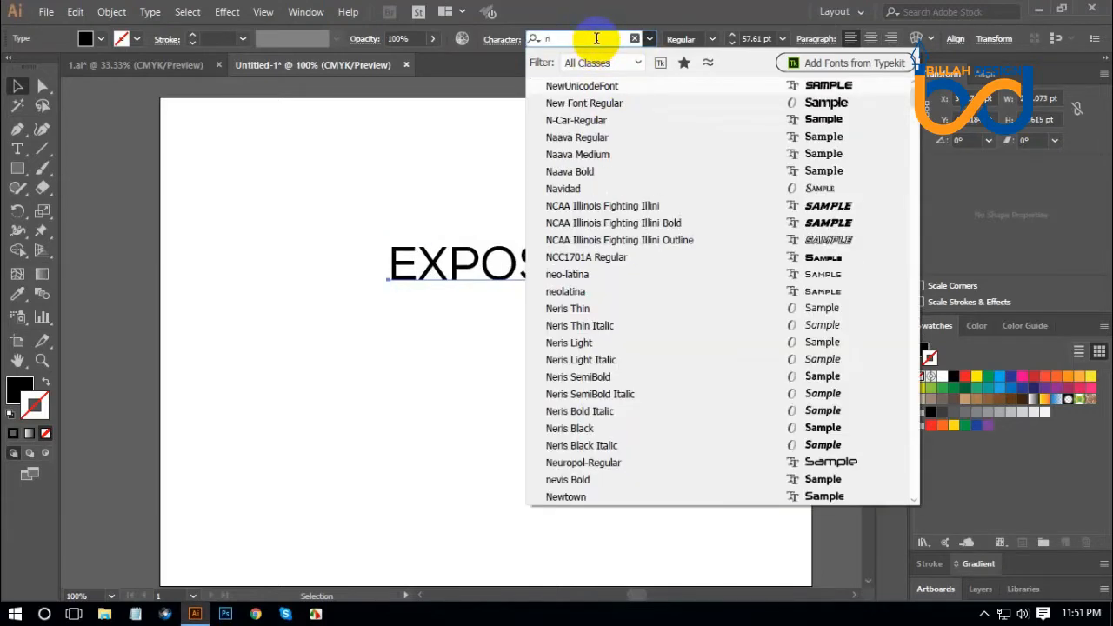
{"action": "type", "text": "ex"}
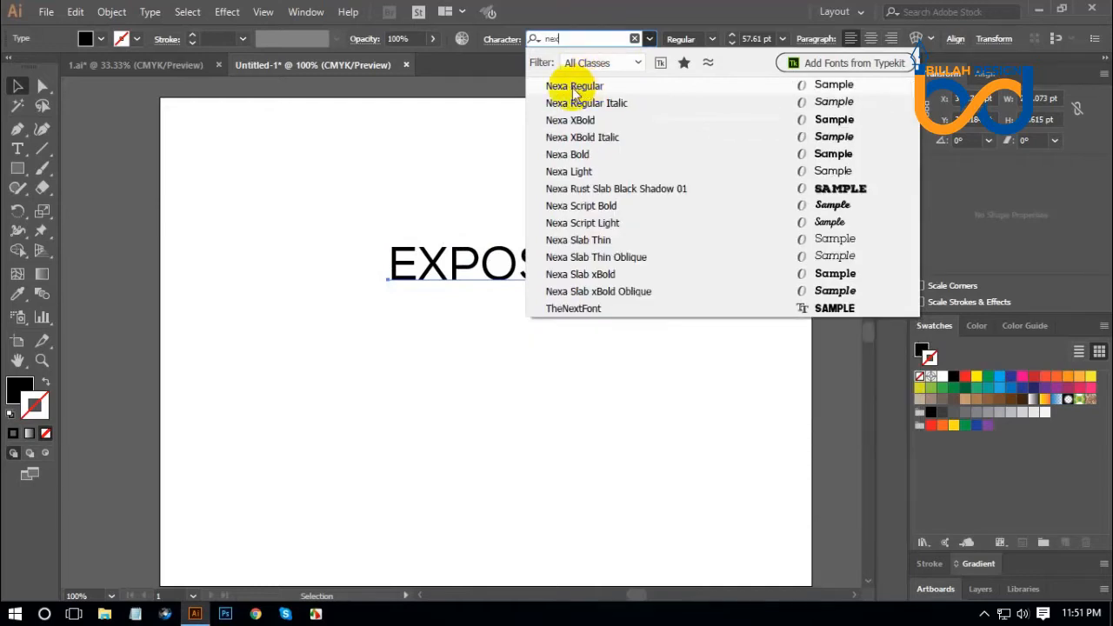
{"action": "left_click", "coordinate": [597, 87]}
{"action": "left_click", "coordinate": [641, 343]}
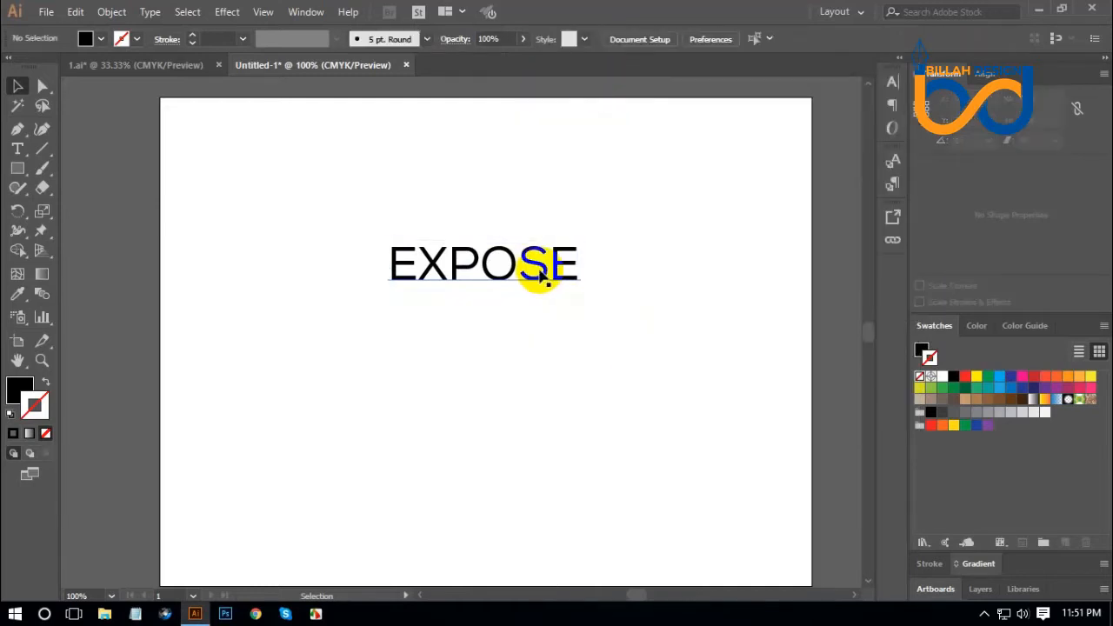
Move the EXPOSE text slightly up and scale it down to about 52.36 pt.
{"action": "mouse_move", "coordinate": [541, 273]}
{"action": "left_mouse_down"}
{"action": "mouse_move", "coordinate": [542, 242]}
{"action": "mouse_move", "coordinate": [541, 261]}
{"action": "left_mouse_up"}
{"action": "left_click", "coordinate": [329, 185]}
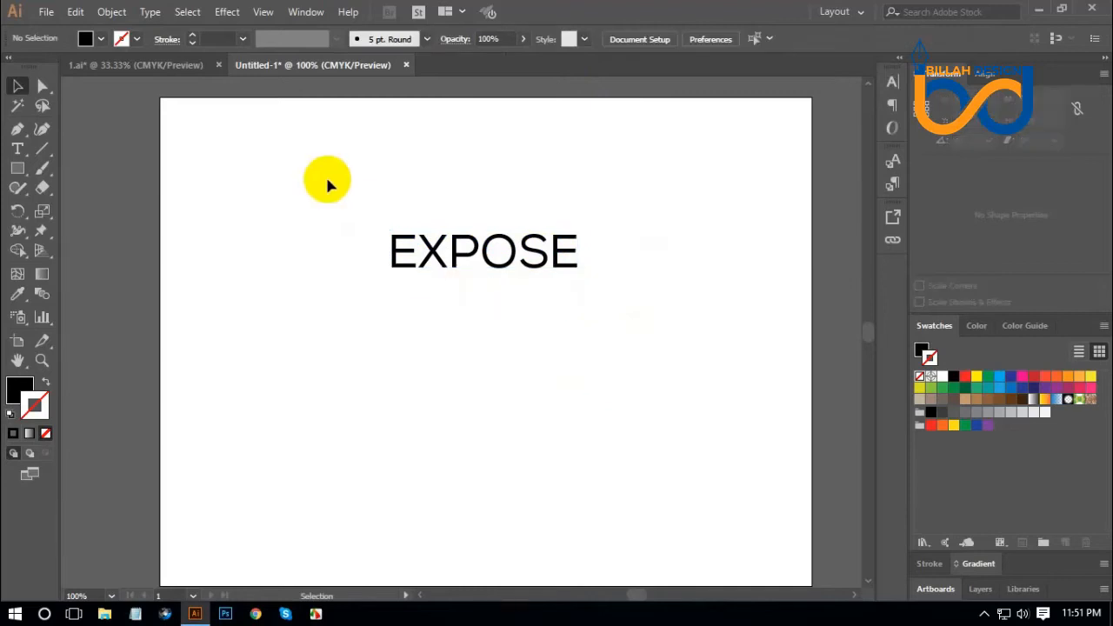
{"action": "left_click_drag", "start_coordinate": [329, 184], "coordinate": [616, 292]}
{"action": "left_click", "coordinate": [592, 309]}
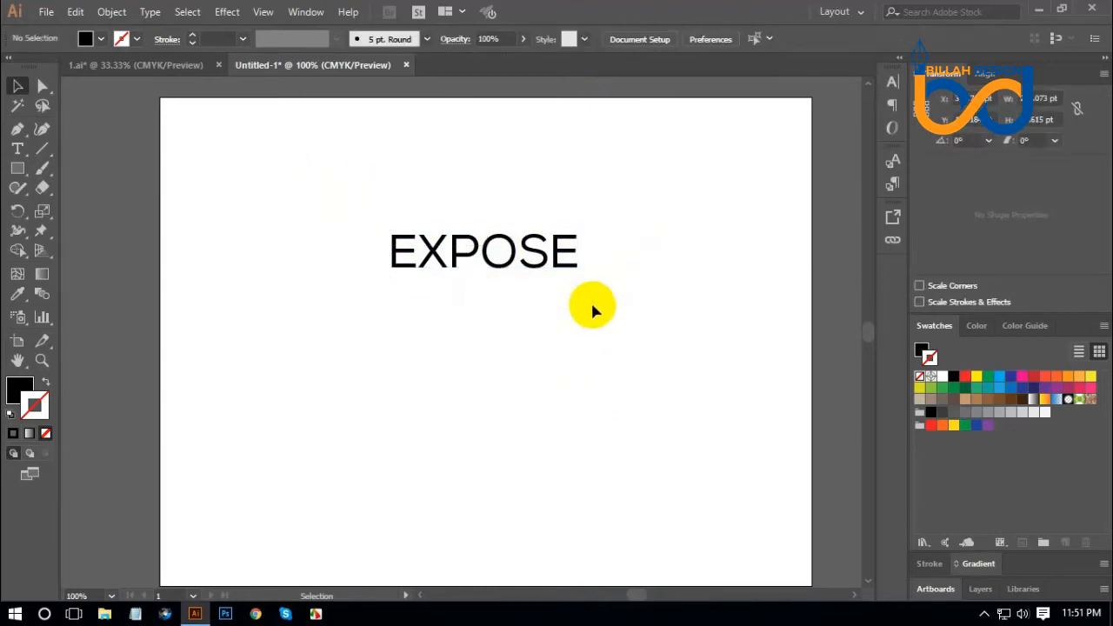
{"action": "left_click", "coordinate": [564, 271]}
{"action": "left_click", "coordinate": [589, 330]}
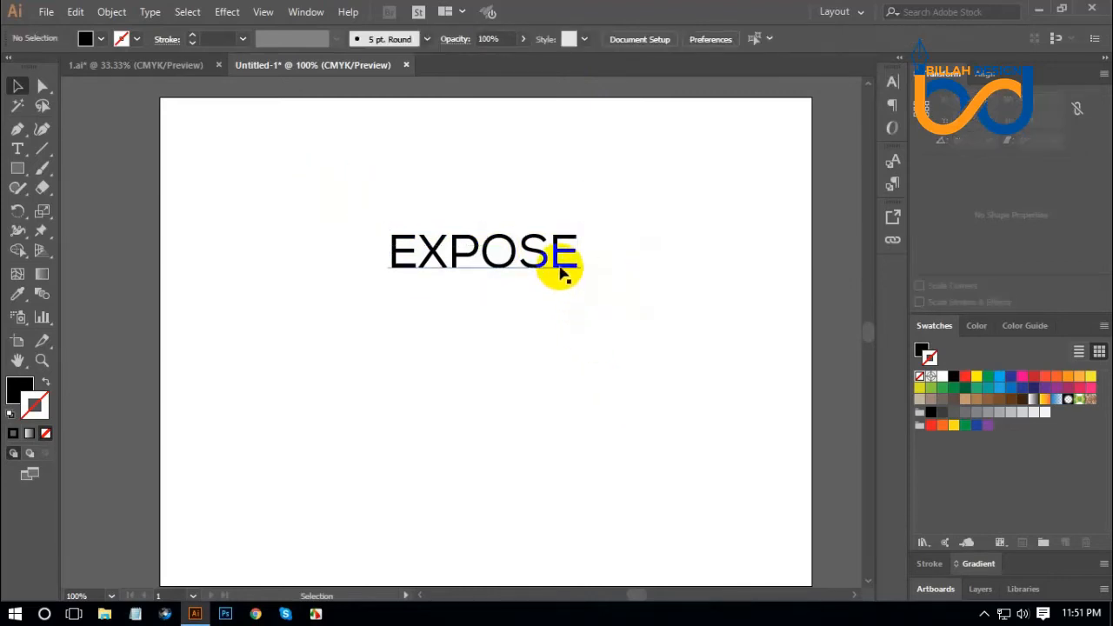
{"action": "left_click", "coordinate": [563, 271]}
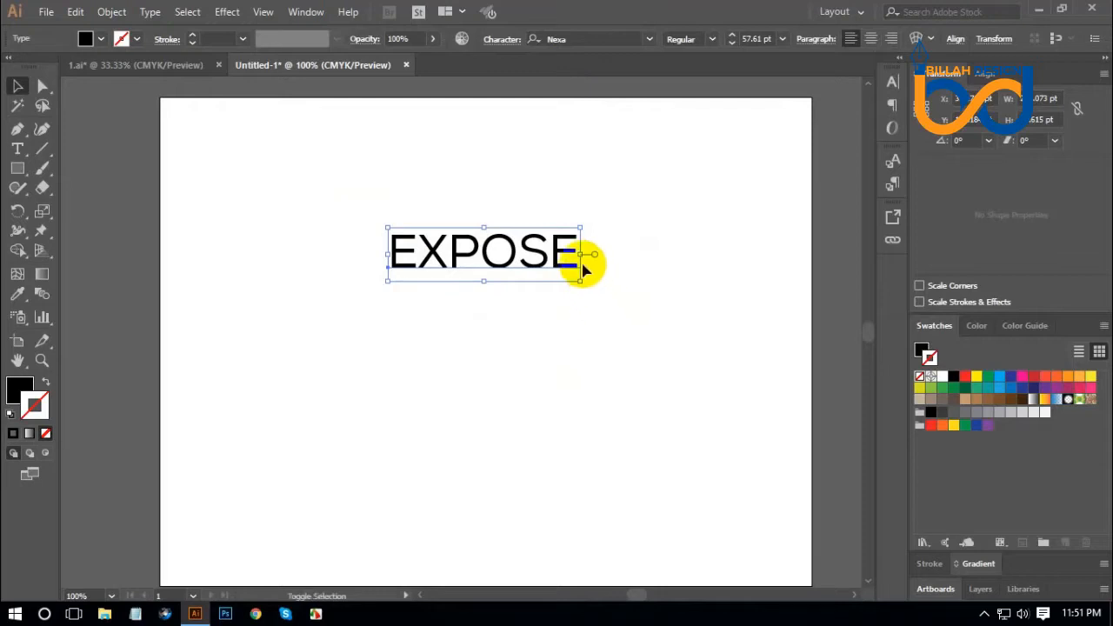
{"action": "left_click_drag", "start_coordinate": [580, 257], "coordinate": [573, 254]}
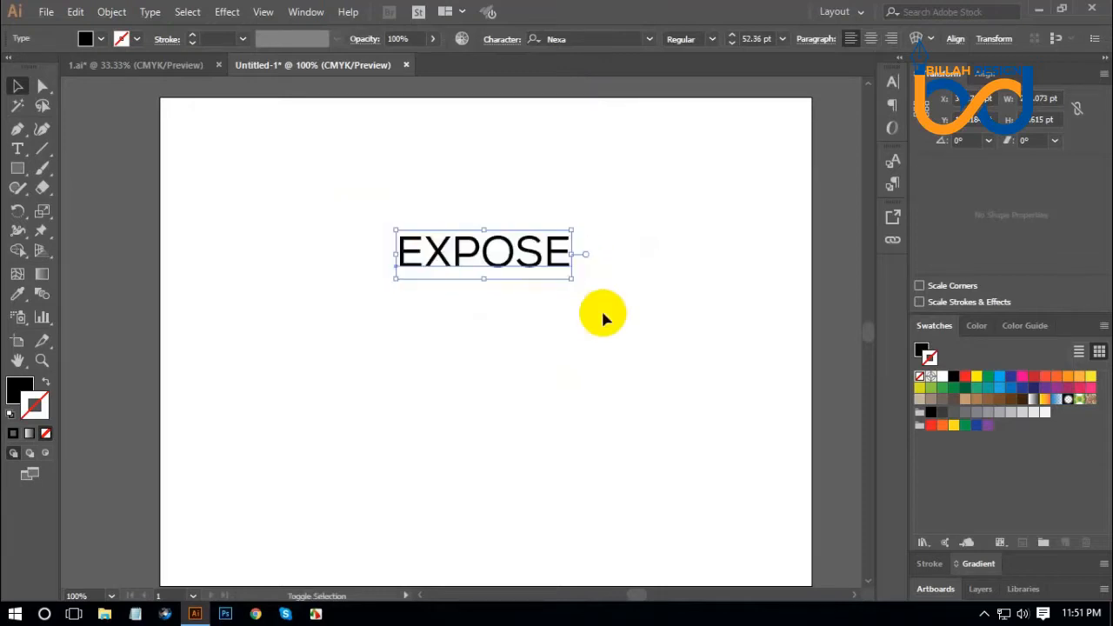
{"action": "left_click", "coordinate": [631, 357]}
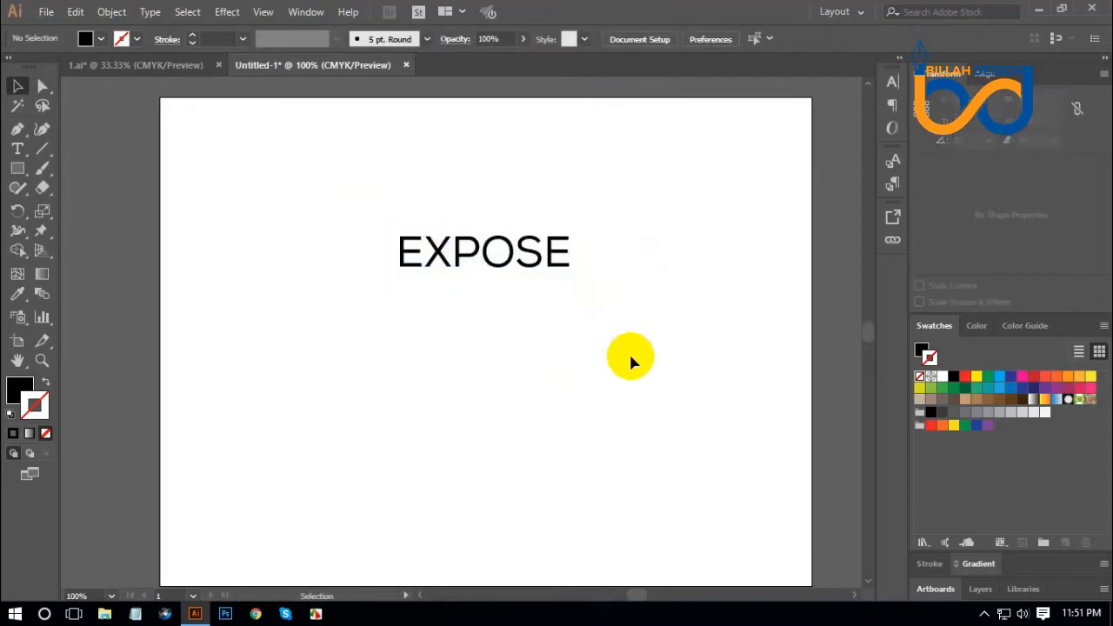
Duplicate the EXPOSE text so that one copy sits directly above the other.
{"action": "key", "text": "ctrl+minus"}
{"action": "left_click_drag", "start_coordinate": [559, 356], "coordinate": [565, 353]}
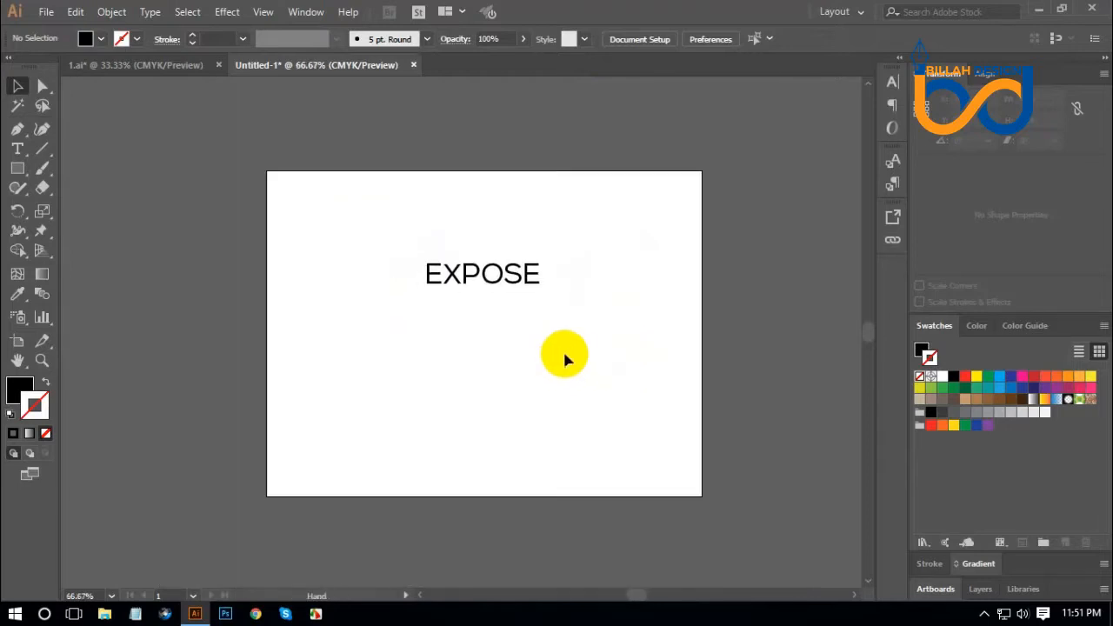
{"action": "key", "text": "ctrl+plus"}
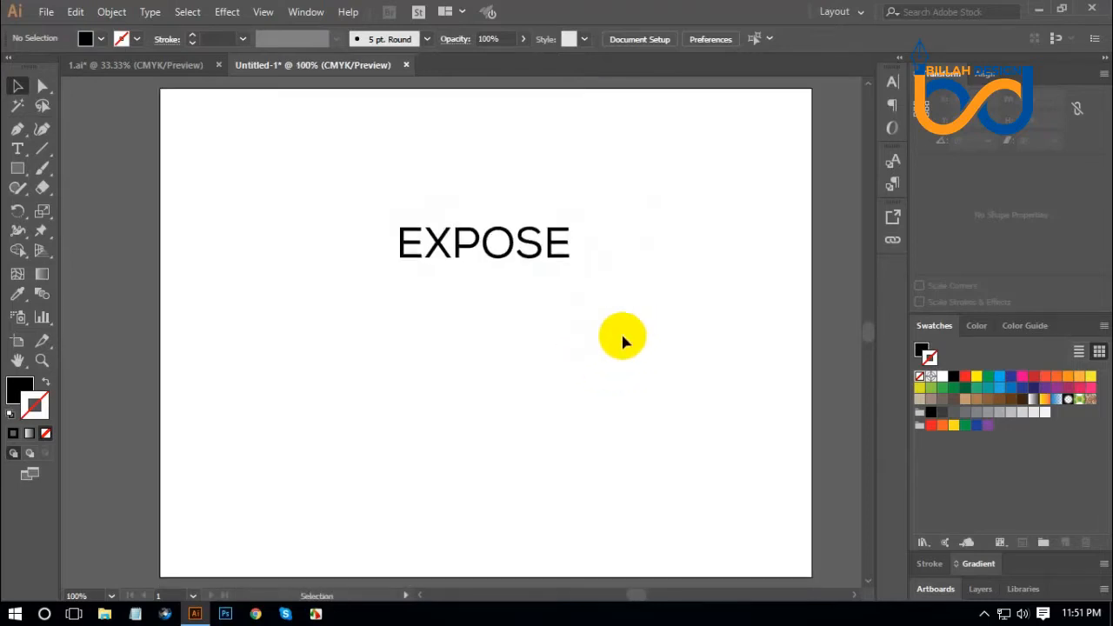
{"action": "left_click_drag", "start_coordinate": [533, 249], "coordinate": [672, 178]}
{"action": "left_click", "coordinate": [589, 359]}
Set the font of the upper EXPOSE copy to Good Times.
{"action": "left_click", "coordinate": [589, 39]}
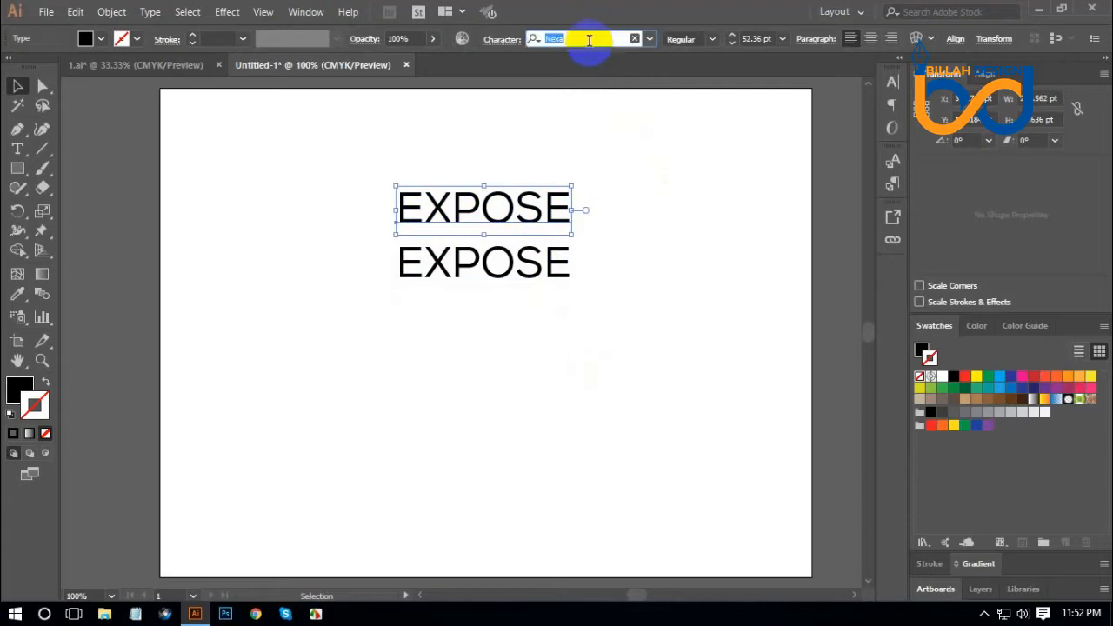
{"action": "type", "text": "go"}
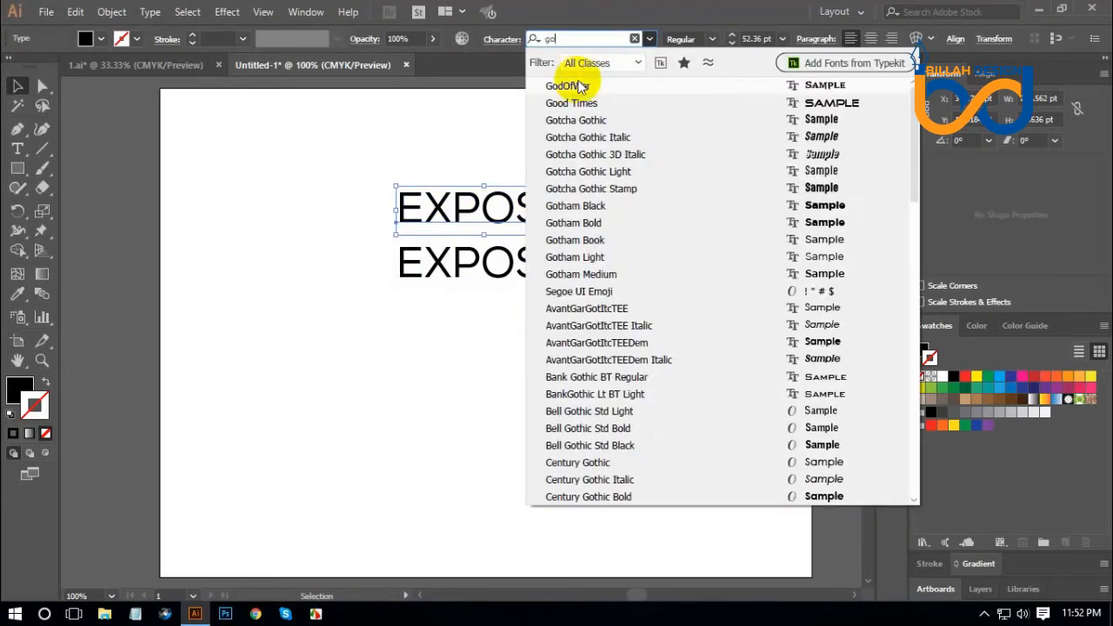
{"action": "left_click", "coordinate": [572, 103]}
{"action": "left_click", "coordinate": [670, 287]}
Scale the Good Times EXPOSE text down to about 40.97 pt and place it higher above the Nexa copy.
{"action": "left_click", "coordinate": [588, 228]}
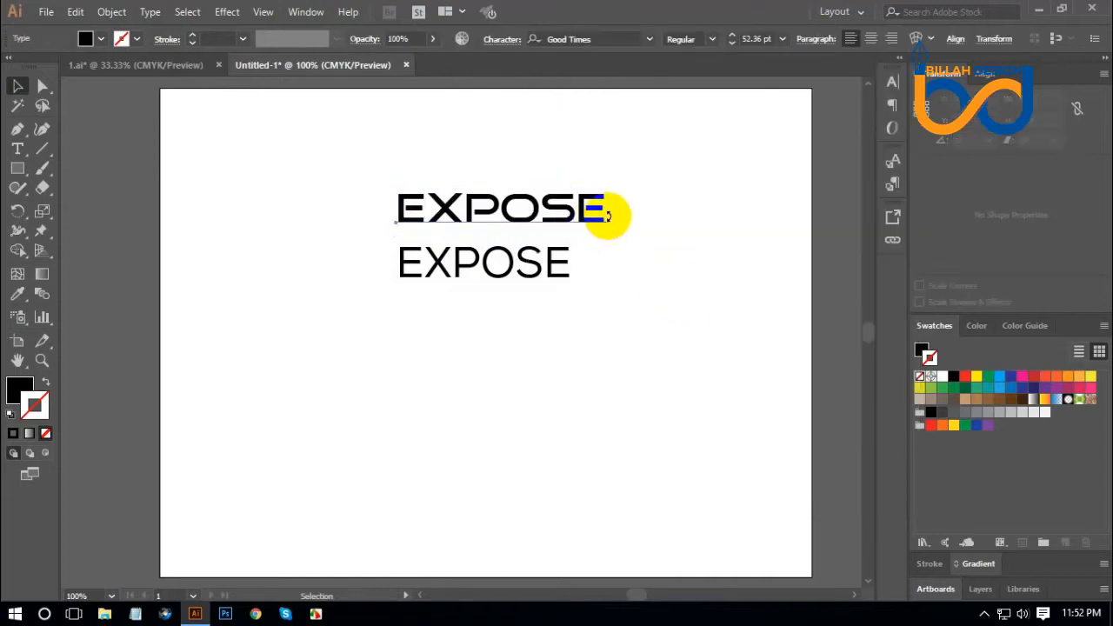
{"action": "left_click_drag", "start_coordinate": [606, 209], "coordinate": [535, 197]}
{"action": "left_click", "coordinate": [641, 299]}
{"action": "left_click", "coordinate": [622, 289]}
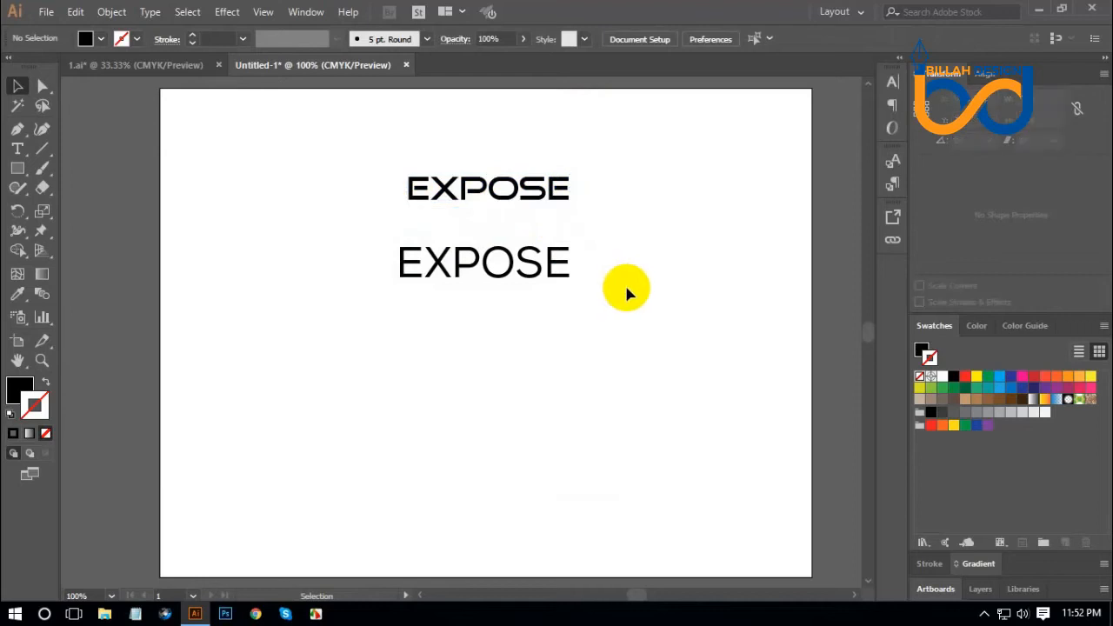
Move the Nexa EXPOSE text out of the way to the upper right area of the artboard.
{"action": "key", "text": "ctrl+minus"}
{"action": "left_click_drag", "start_coordinate": [604, 357], "coordinate": [600, 335]}
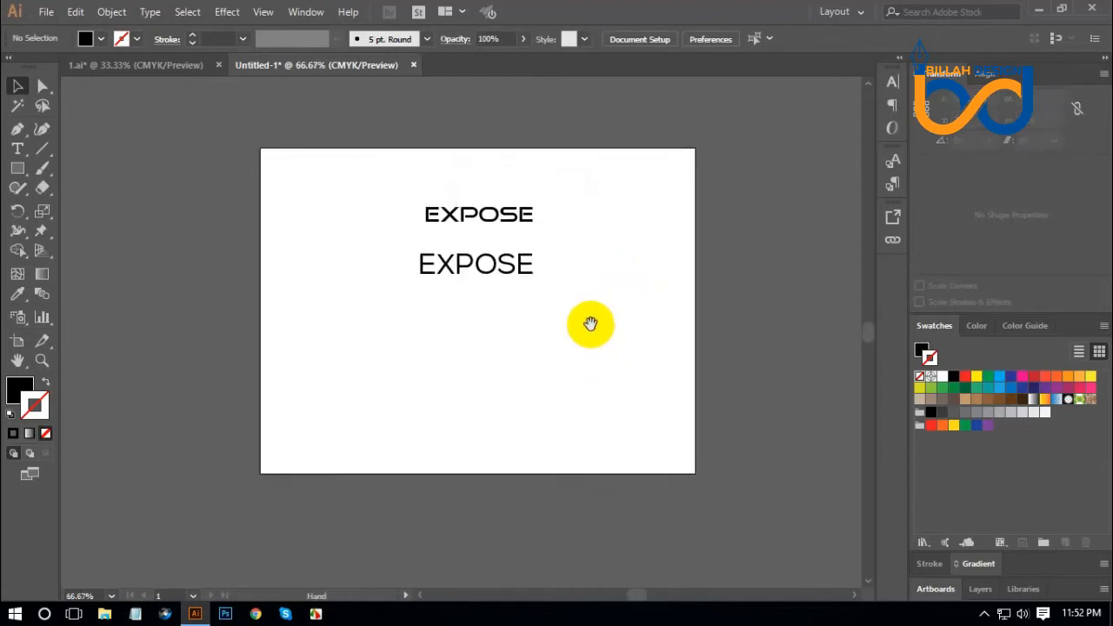
{"action": "left_click_drag", "start_coordinate": [522, 266], "coordinate": [528, 300]}
{"action": "left_click", "coordinate": [580, 372]}
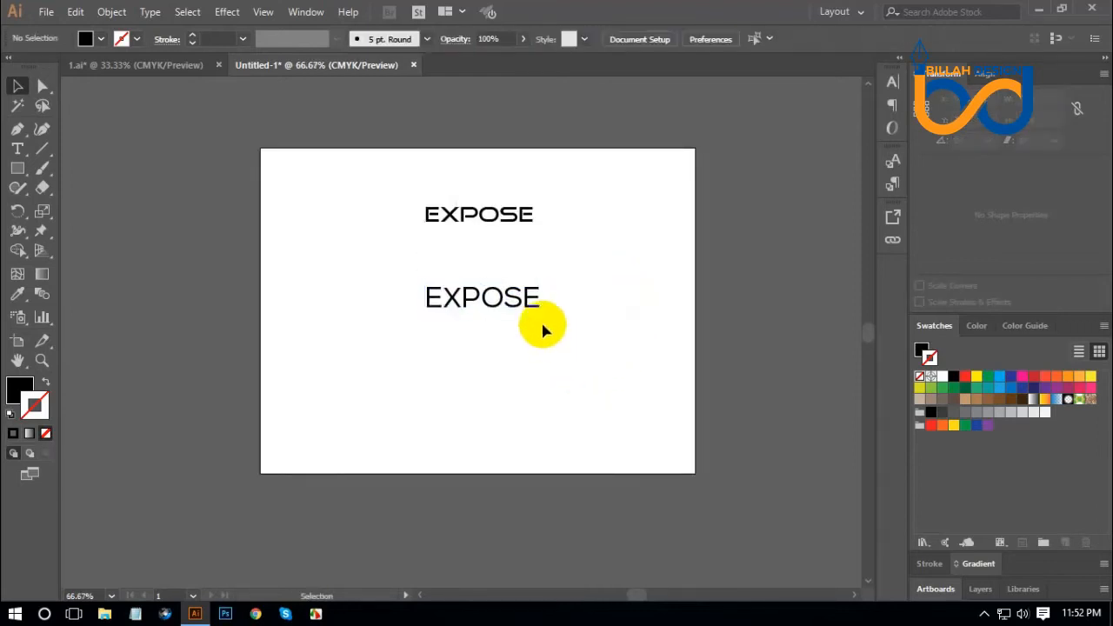
{"action": "left_click", "coordinate": [530, 304]}
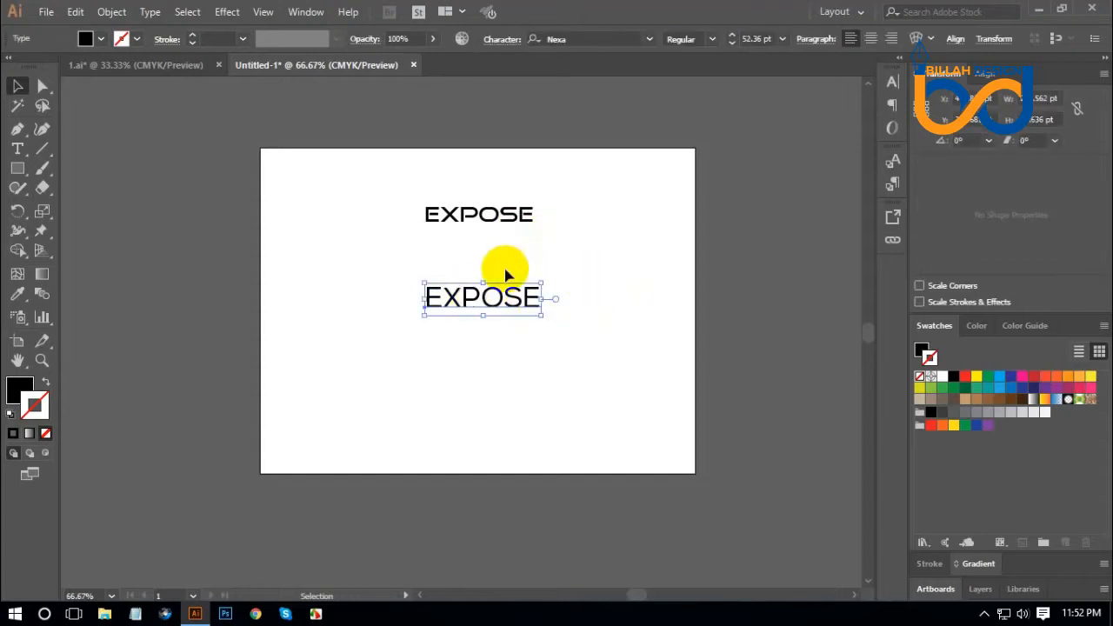
{"action": "left_click", "coordinate": [609, 327]}
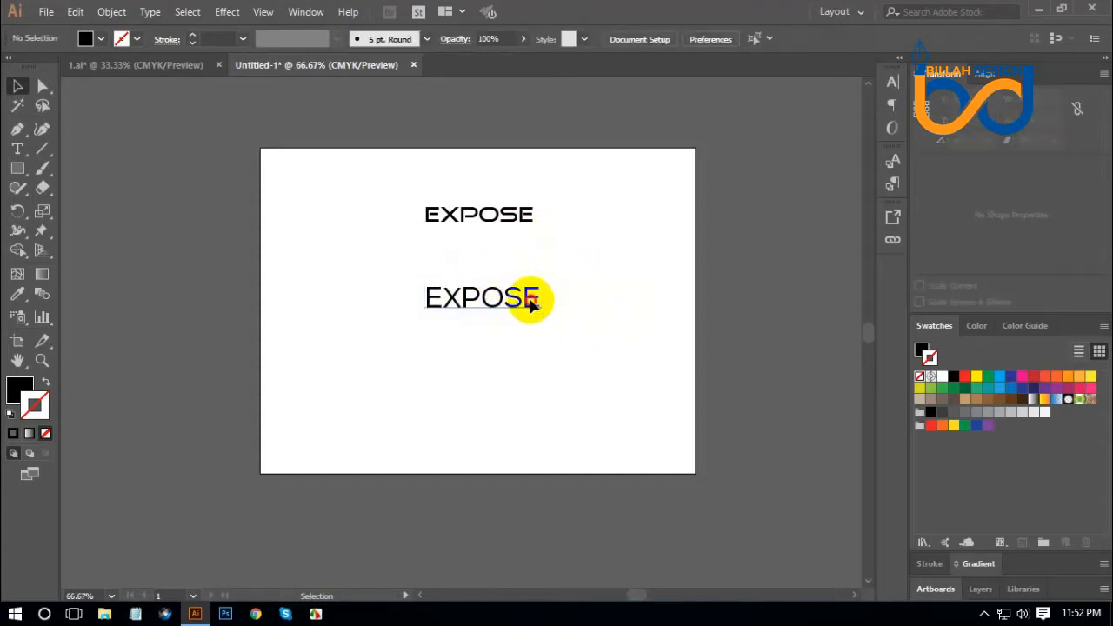
{"action": "left_click", "coordinate": [530, 301]}
{"action": "left_click_drag", "start_coordinate": [505, 305], "coordinate": [592, 175]}
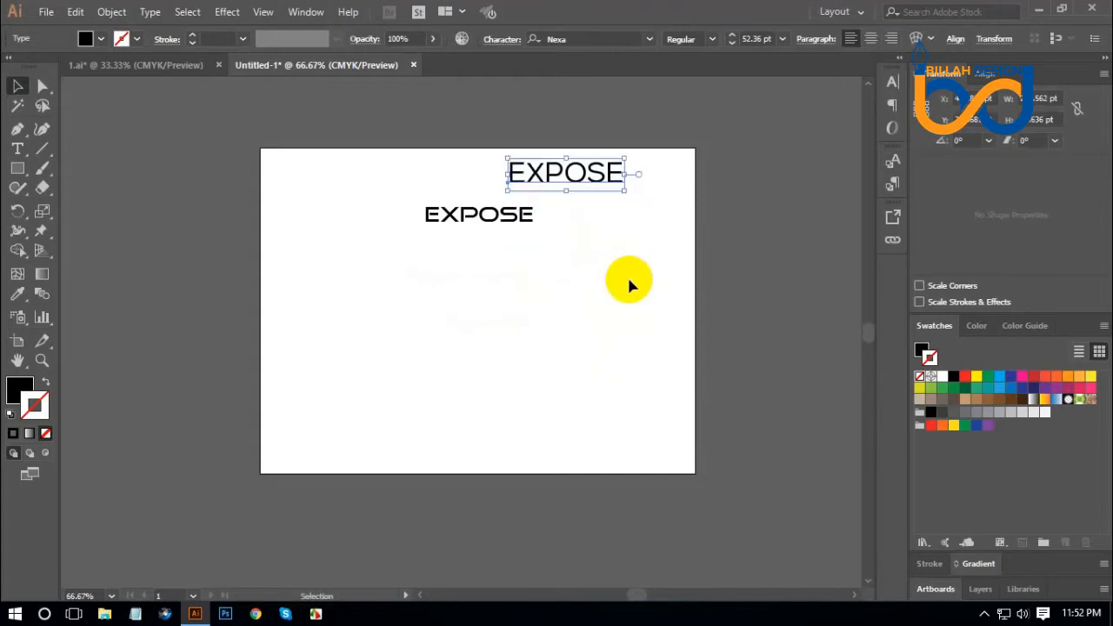
Move the Good Times EXPOSE text down toward the middle of the artboard.
{"action": "key", "text": "ctrl+plus"}
{"action": "left_click_drag", "start_coordinate": [484, 427], "coordinate": [602, 334]}
{"action": "left_click_drag", "start_coordinate": [530, 197], "coordinate": [525, 274]}
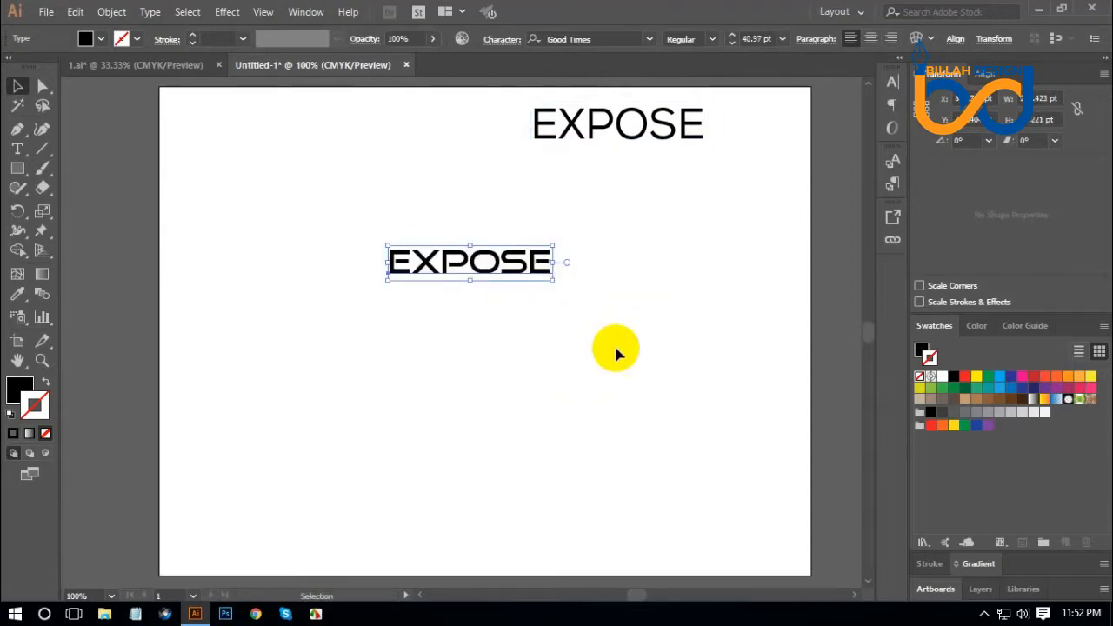
Set the tracking of the Good Times EXPOSE text to 700.
{"action": "left_click", "coordinate": [894, 83]}
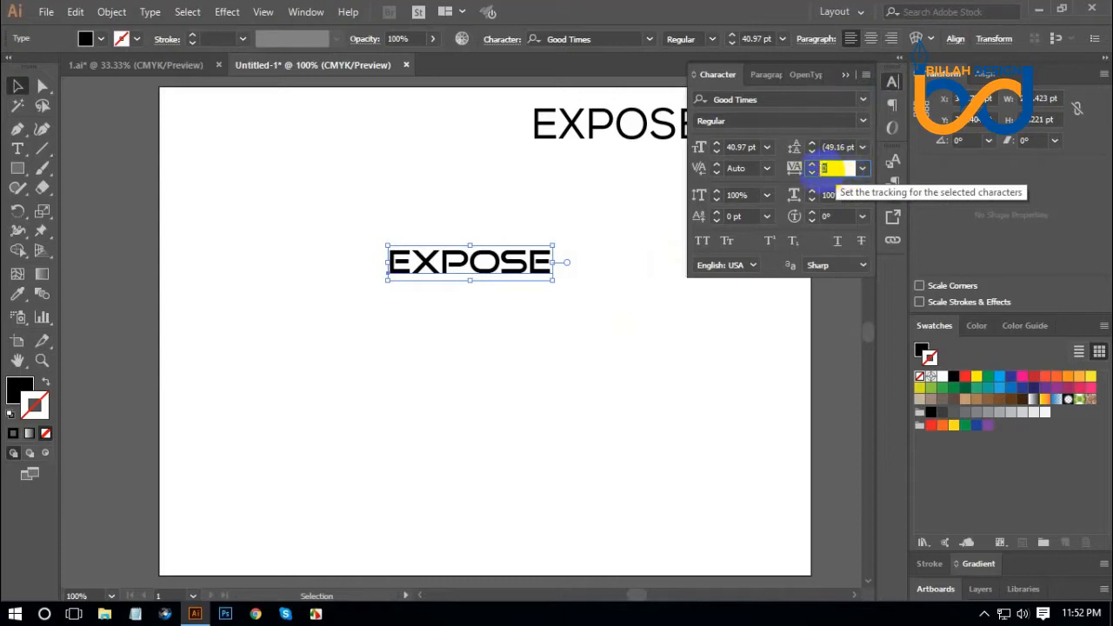
{"action": "key", "text": "Return"}
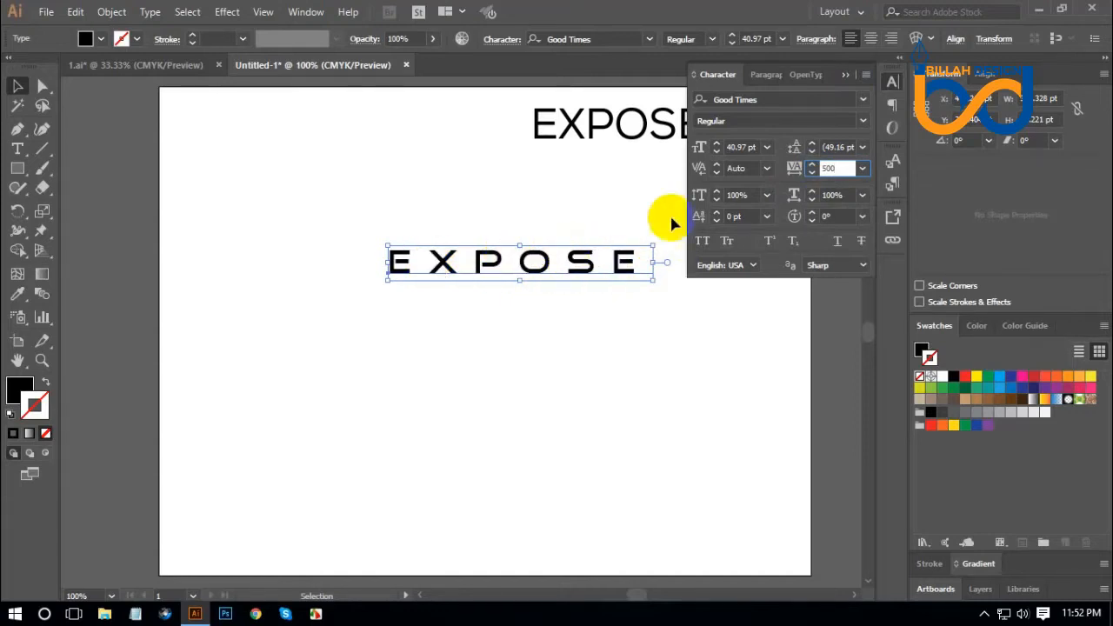
{"action": "left_click", "coordinate": [832, 170]}
{"action": "left_click", "coordinate": [794, 169]}
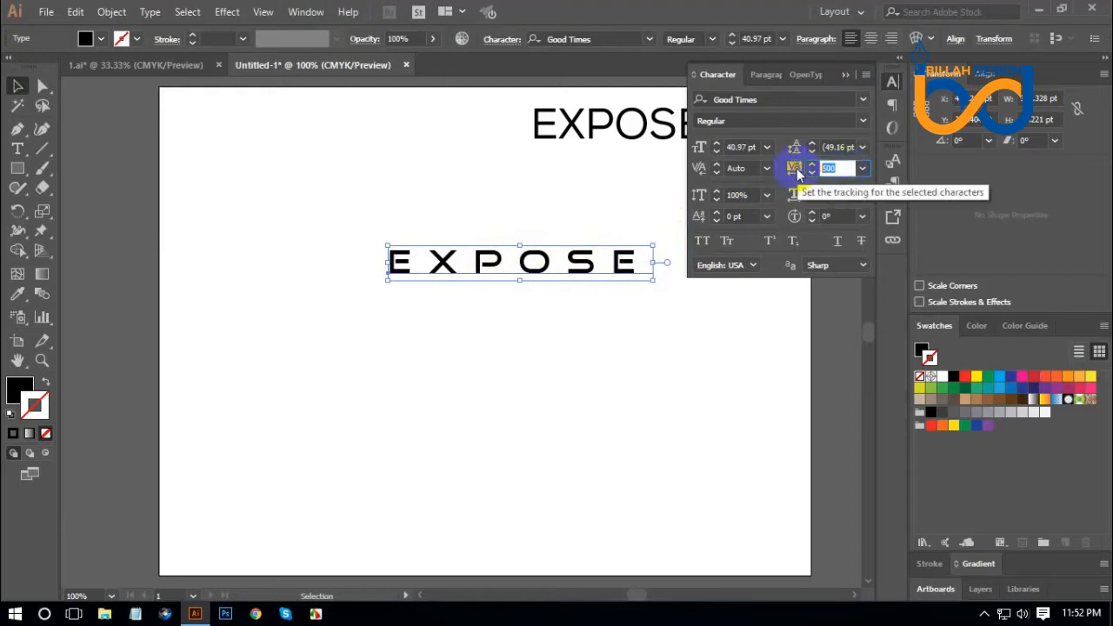
{"action": "type", "text": "700"}
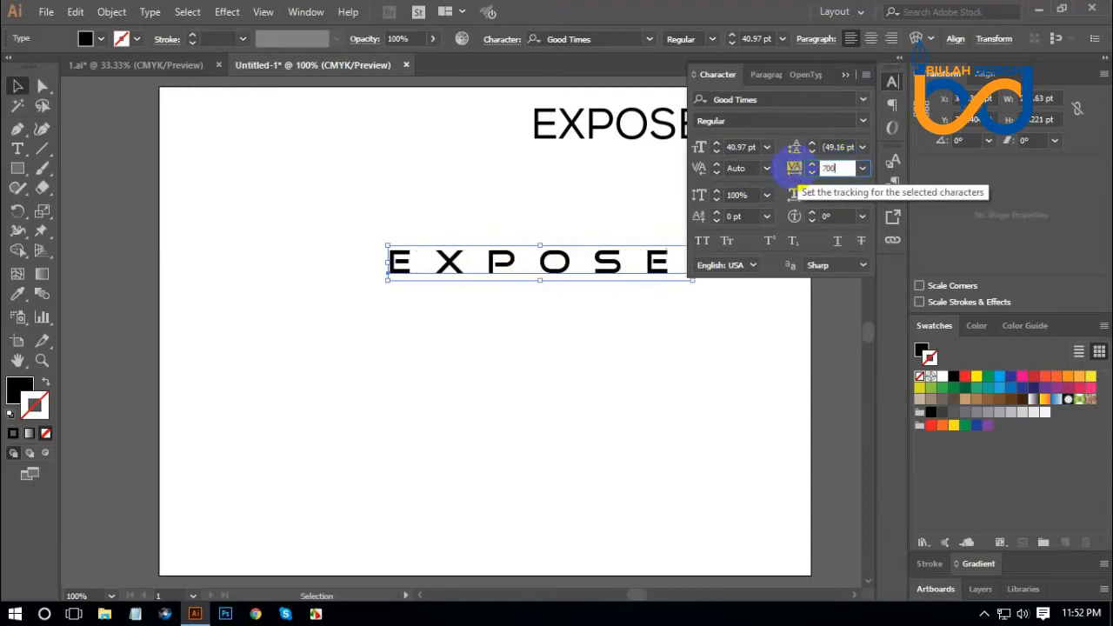
{"action": "left_click", "coordinate": [892, 82]}
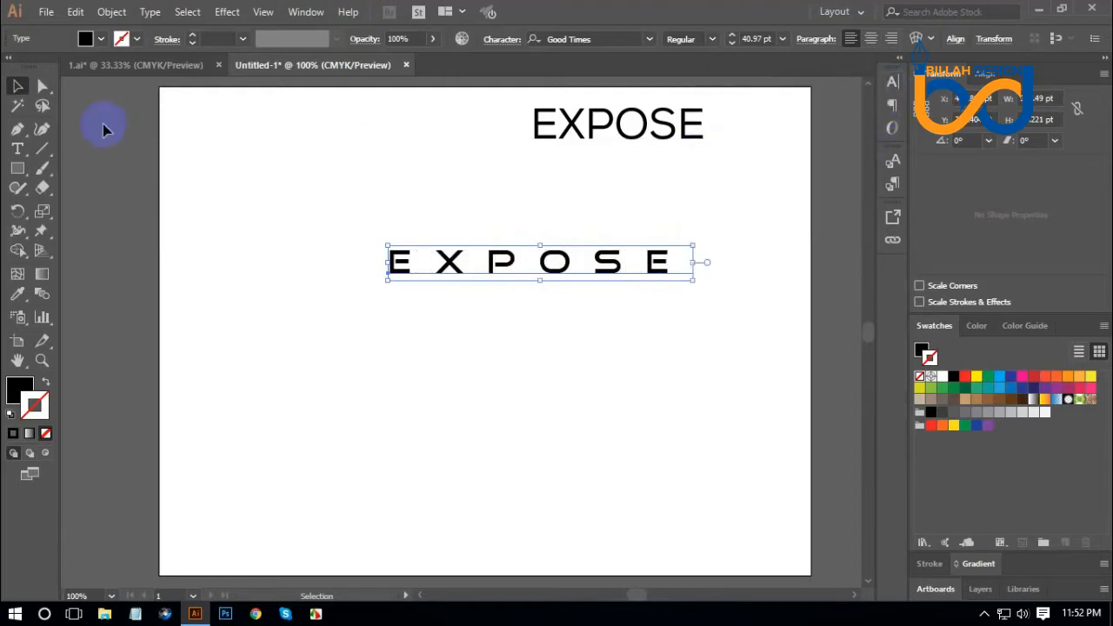
{"action": "left_click", "coordinate": [129, 161]}
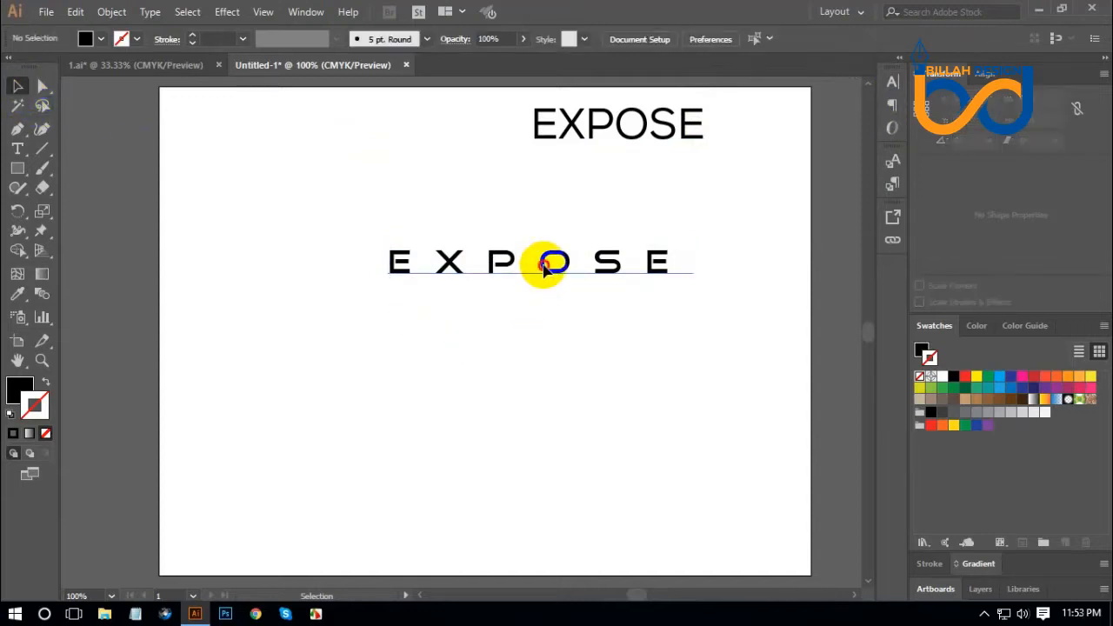
Scale the widely tracked EXPOSE text down to about 35.7 pt and move it slightly up.
{"action": "left_click_drag", "start_coordinate": [544, 264], "coordinate": [522, 274]}
{"action": "left_click", "coordinate": [568, 372]}
{"action": "left_click_drag", "start_coordinate": [469, 321], "coordinate": [590, 233]}
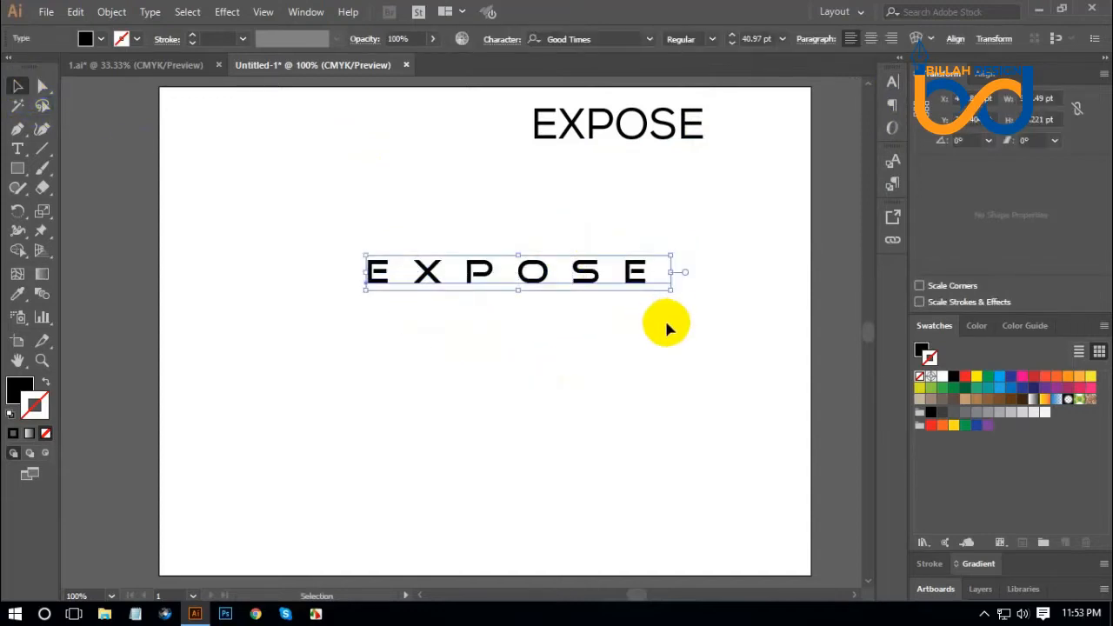
{"action": "left_click_drag", "start_coordinate": [669, 272], "coordinate": [652, 273]}
{"action": "left_click", "coordinate": [669, 348]}
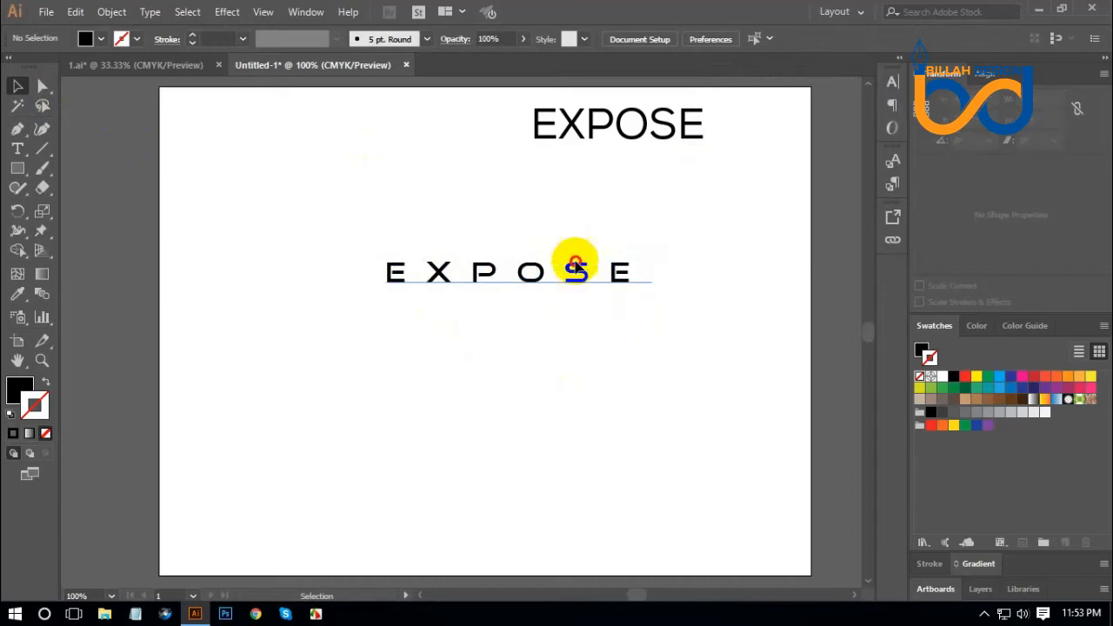
{"action": "left_click_drag", "start_coordinate": [574, 261], "coordinate": [565, 238]}
Convert the widely tracked Good Times EXPOSE text to outlines.
{"action": "right_click", "coordinate": [565, 238]}
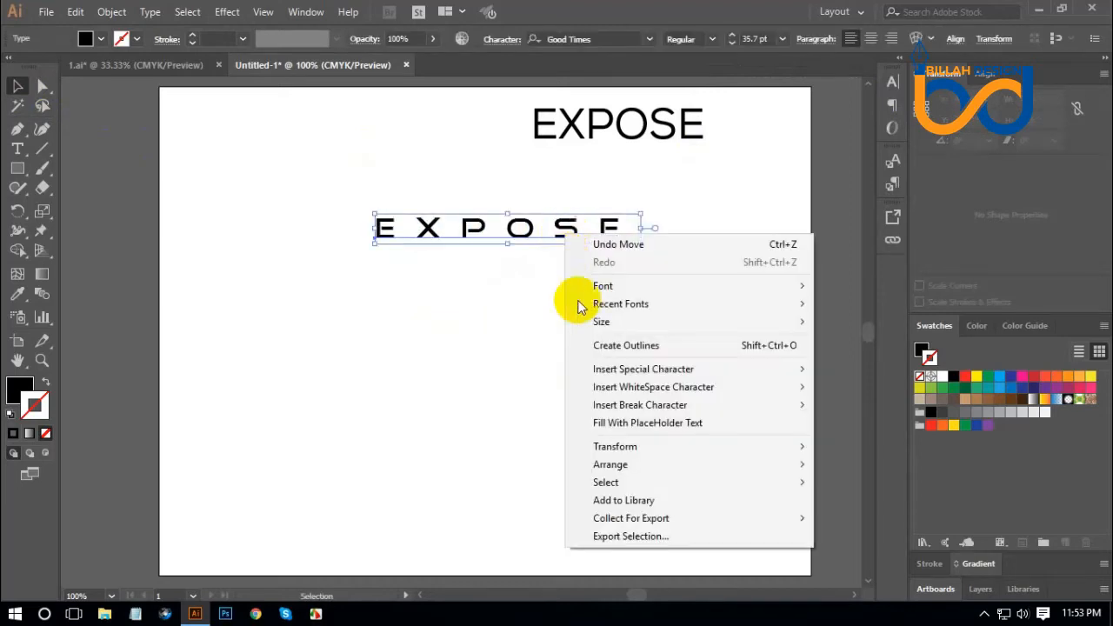
{"action": "left_click", "coordinate": [589, 342]}
{"action": "left_click", "coordinate": [658, 247]}
Move the Nexa EXPOSE text above the spaced wordmark and duplicate the spaced wordmark so that two copies sit stacked.
{"action": "left_click_drag", "start_coordinate": [642, 139], "coordinate": [540, 140]}
{"action": "left_click", "coordinate": [591, 287]}
{"action": "left_click", "coordinate": [557, 298]}
{"action": "mouse_move", "coordinate": [523, 247]}
{"action": "left_mouse_down"}
{"action": "mouse_move", "coordinate": [516, 200]}
{"action": "mouse_move", "coordinate": [519, 246]}
{"action": "left_mouse_up"}
{"action": "left_click", "coordinate": [552, 311]}
{"action": "left_click", "coordinate": [594, 348]}
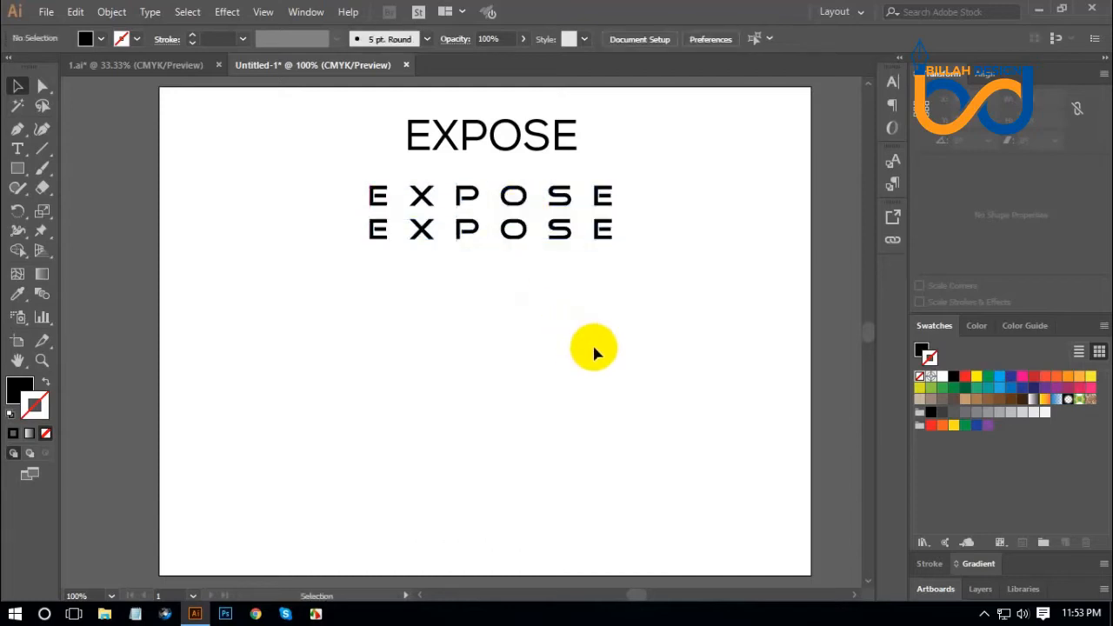
In the lower wordmark's last E, extend the inner end of the middle bar into the stem.
{"action": "key", "text": "ctrl+equal"}
{"action": "key", "text": "ctrl+equal"}
{"action": "left_click_drag", "start_coordinate": [702, 263], "coordinate": [663, 417]}
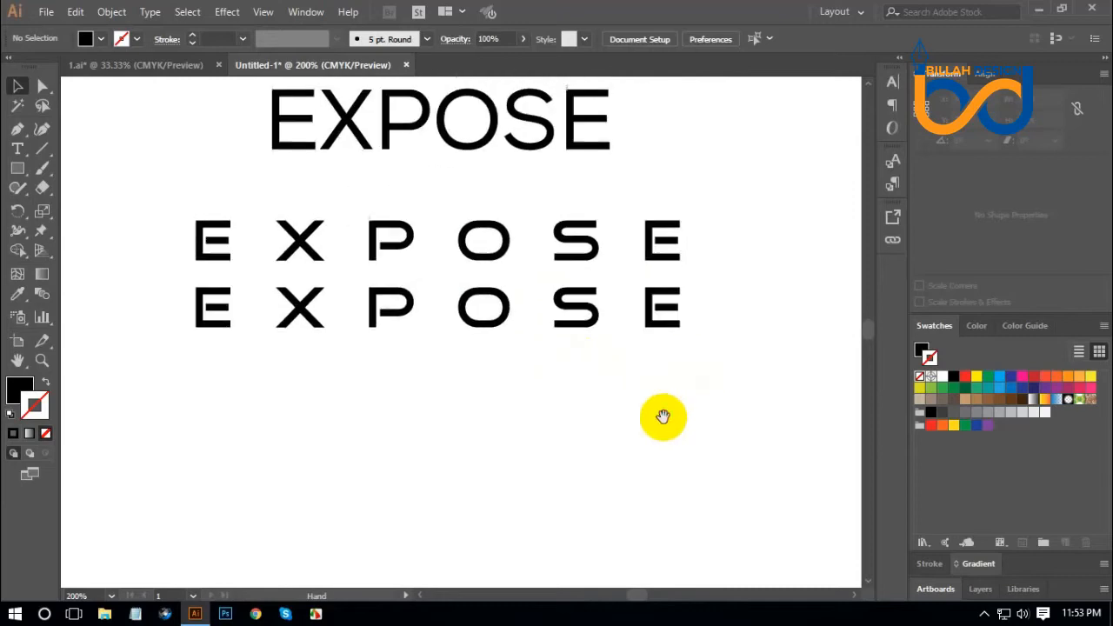
{"action": "key", "text": "ctrl+equal"}
{"action": "key", "text": "ctrl+equal"}
{"action": "left_click_drag", "start_coordinate": [762, 385], "coordinate": [640, 392]}
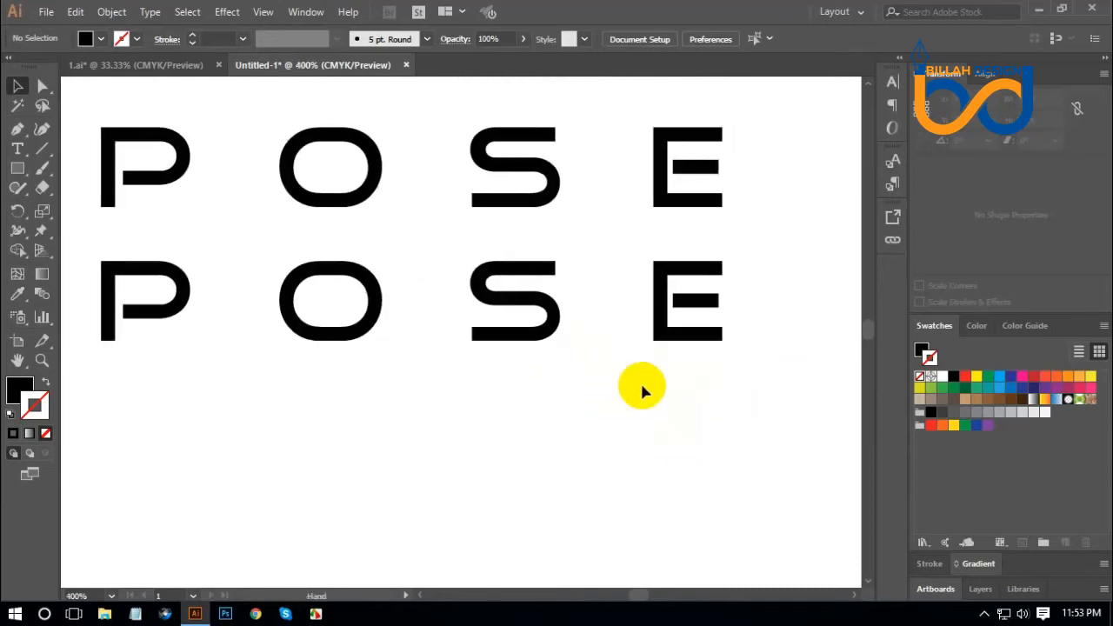
{"action": "left_click", "coordinate": [41, 87]}
{"action": "key", "text": "ctrl+equal"}
{"action": "key", "text": "ctrl+equal"}
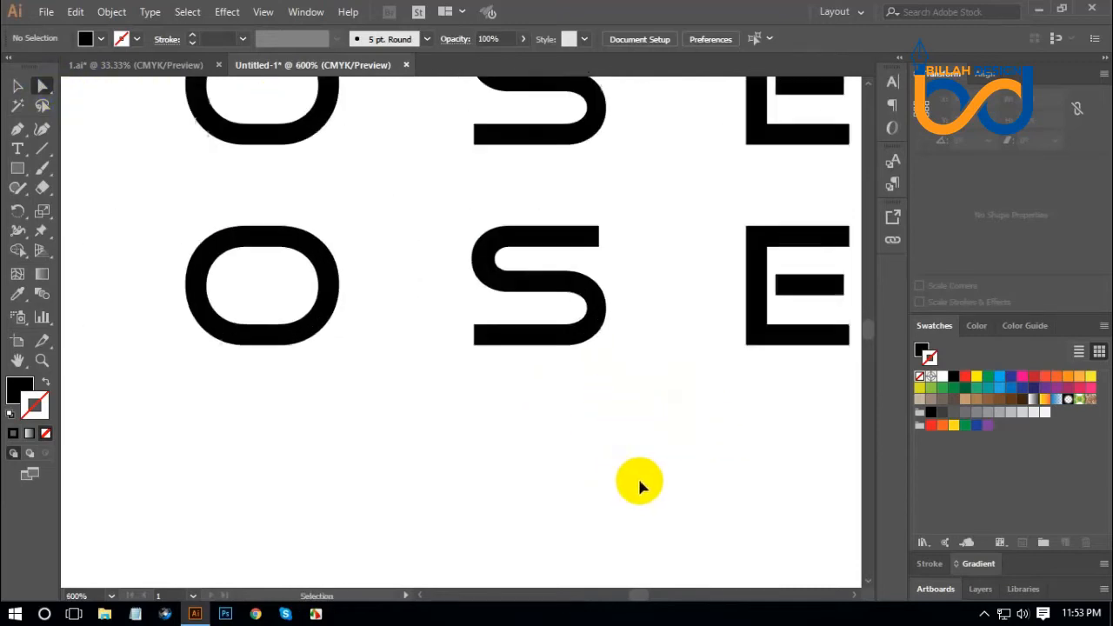
{"action": "left_click_drag", "start_coordinate": [780, 297], "coordinate": [536, 312]}
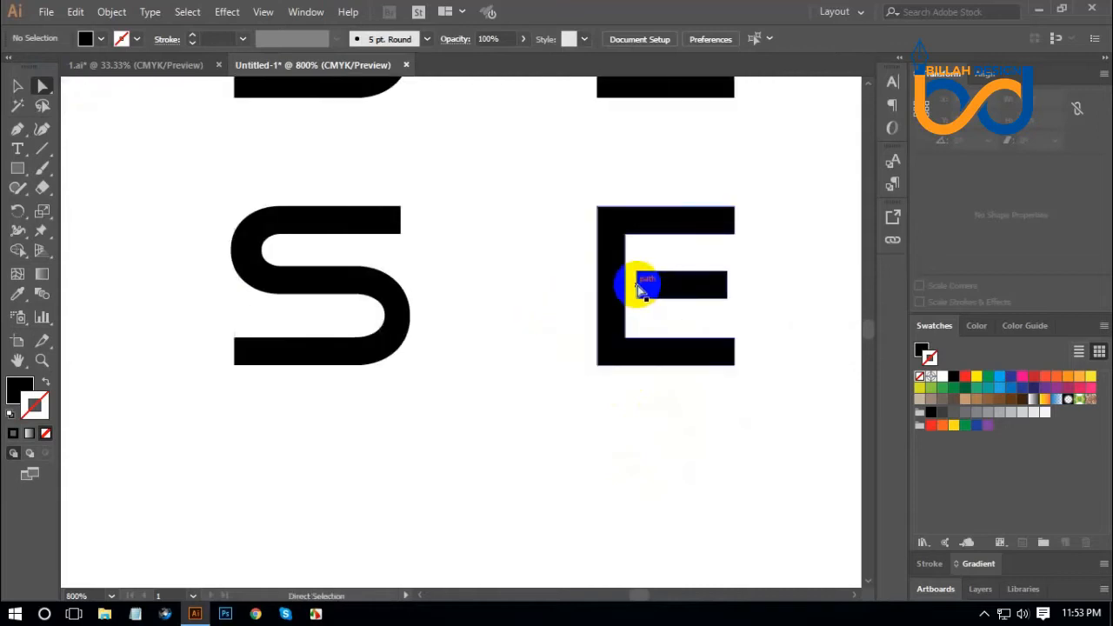
{"action": "left_click_drag", "start_coordinate": [638, 285], "coordinate": [614, 286]}
{"action": "left_click", "coordinate": [691, 440]}
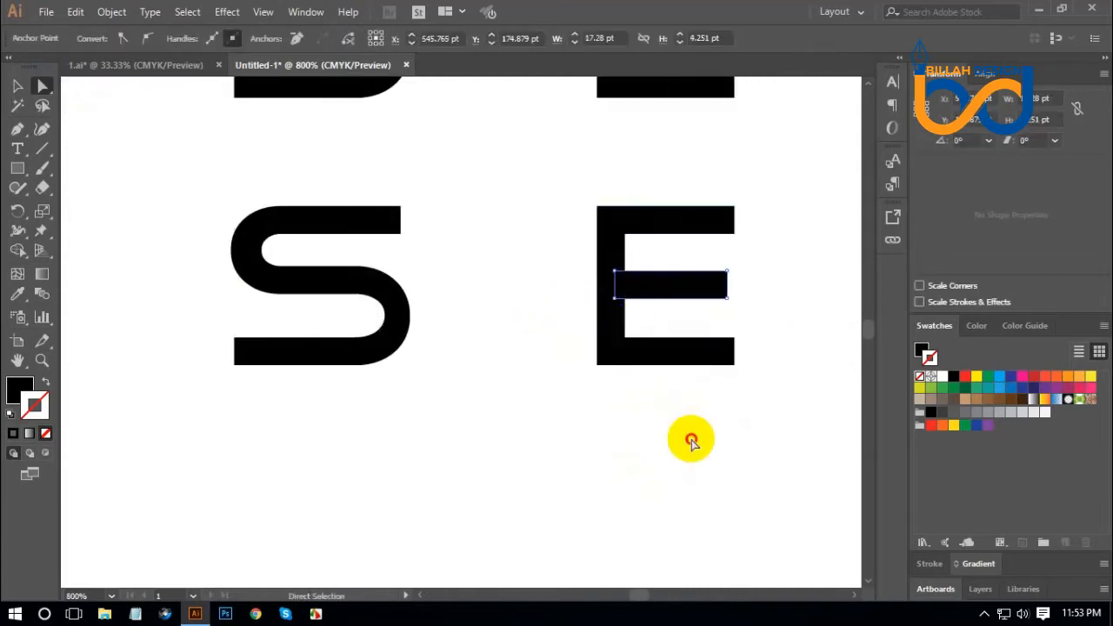
Merge the last E's middle bar and outer shape into one path with Pathfinder Unite.
{"action": "left_click_drag", "start_coordinate": [577, 420], "coordinate": [756, 217]}
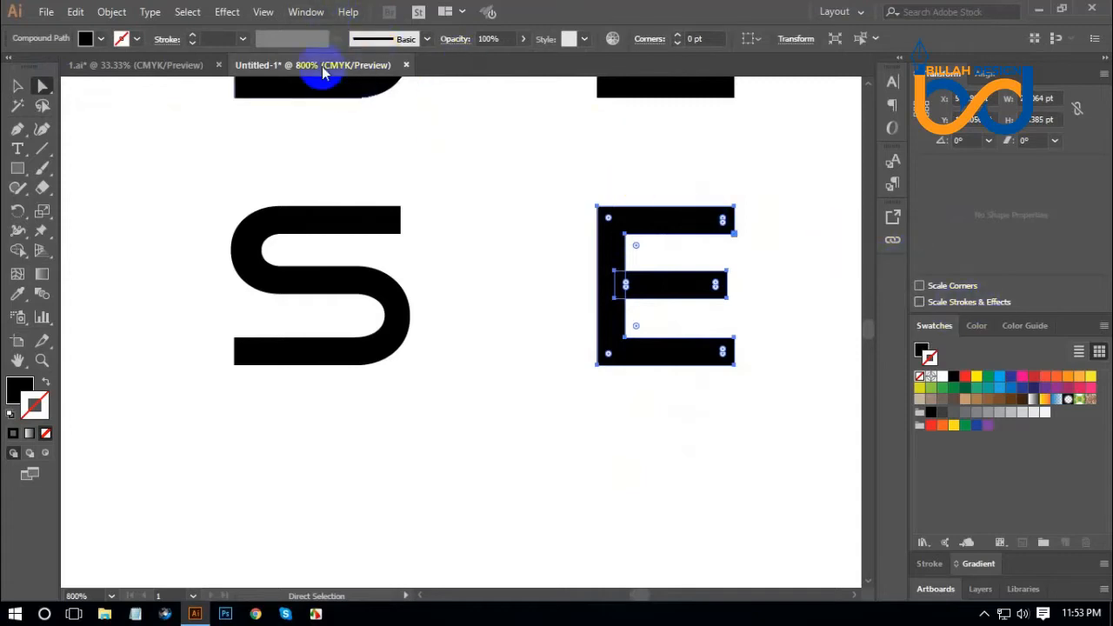
{"action": "left_click", "coordinate": [306, 12]}
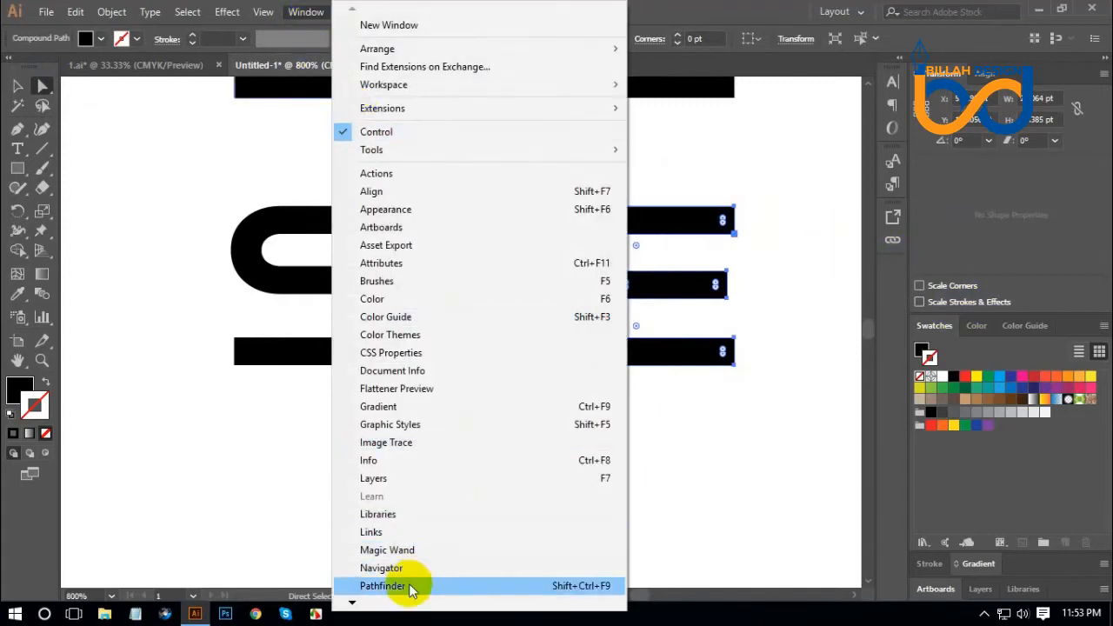
{"action": "left_click", "coordinate": [383, 586]}
{"action": "left_click_drag", "start_coordinate": [991, 567], "coordinate": [882, 308]}
{"action": "left_click", "coordinate": [893, 273]}
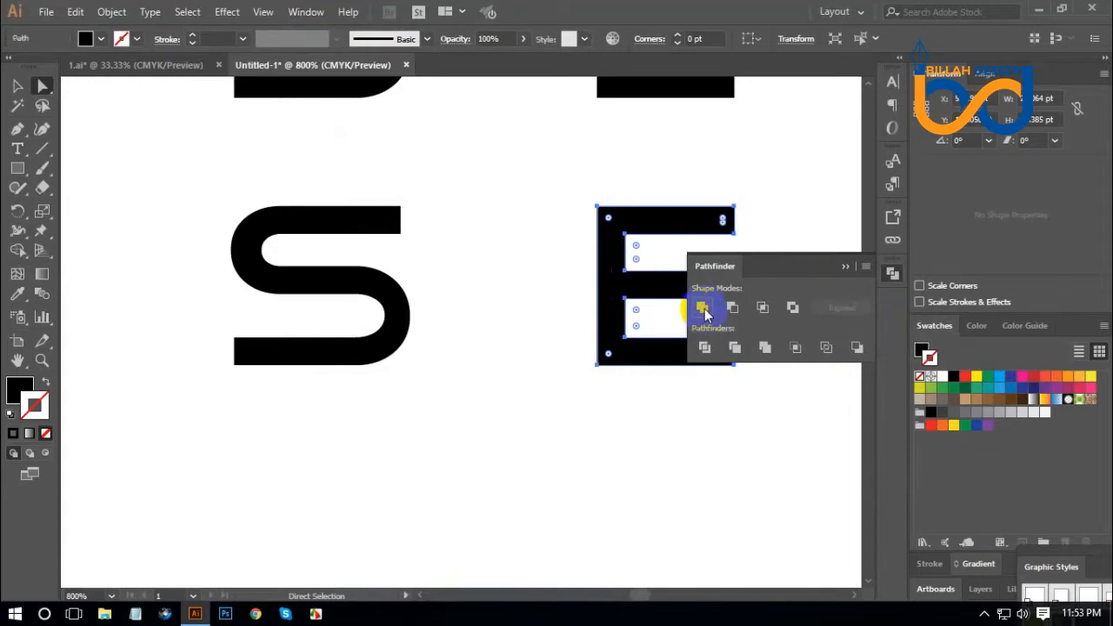
{"action": "left_click", "coordinate": [703, 312]}
{"action": "left_click", "coordinate": [893, 273]}
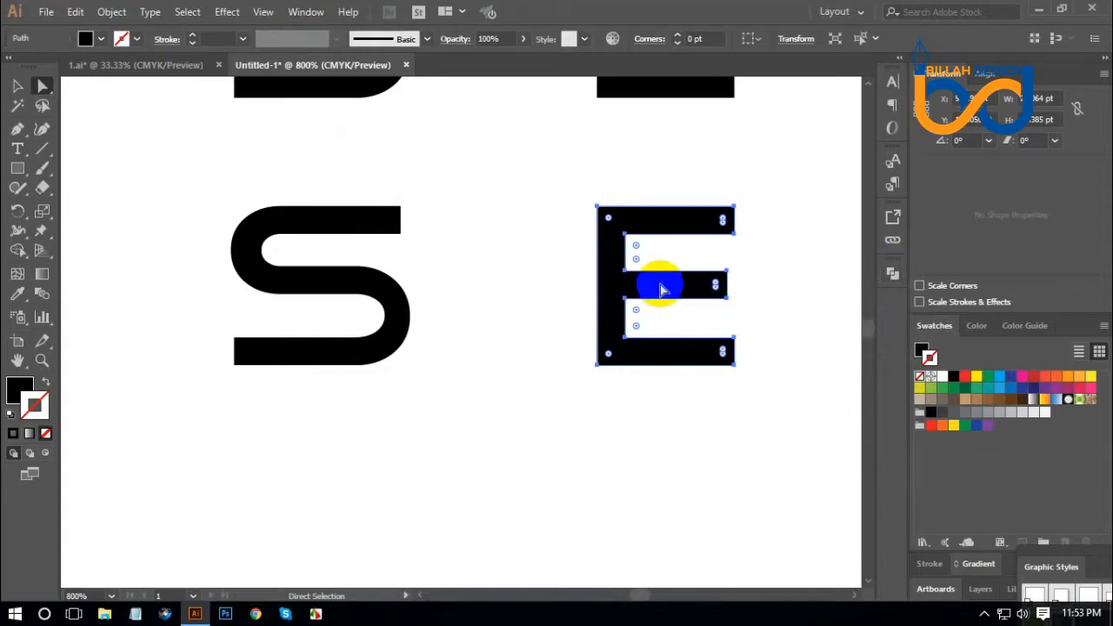
{"action": "left_click", "coordinate": [604, 432]}
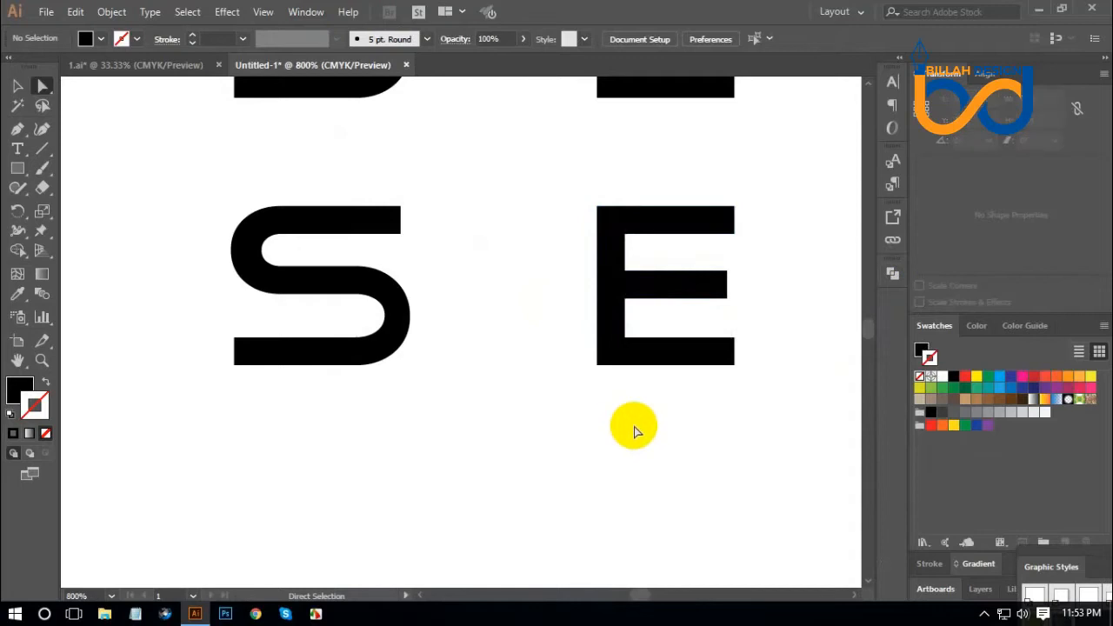
Pull the last E's inner stem edge above the middle bar past its outer left edge and split the shape with Pathfinder Divide.
{"action": "left_click", "coordinate": [624, 255]}
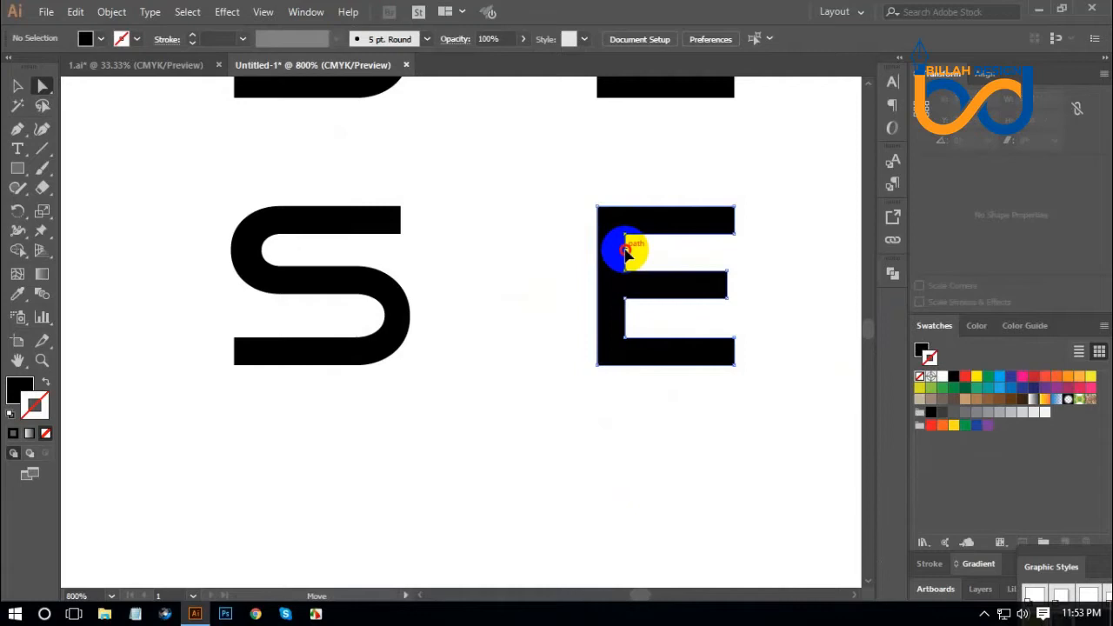
{"action": "left_click_drag", "start_coordinate": [625, 253], "coordinate": [557, 252]}
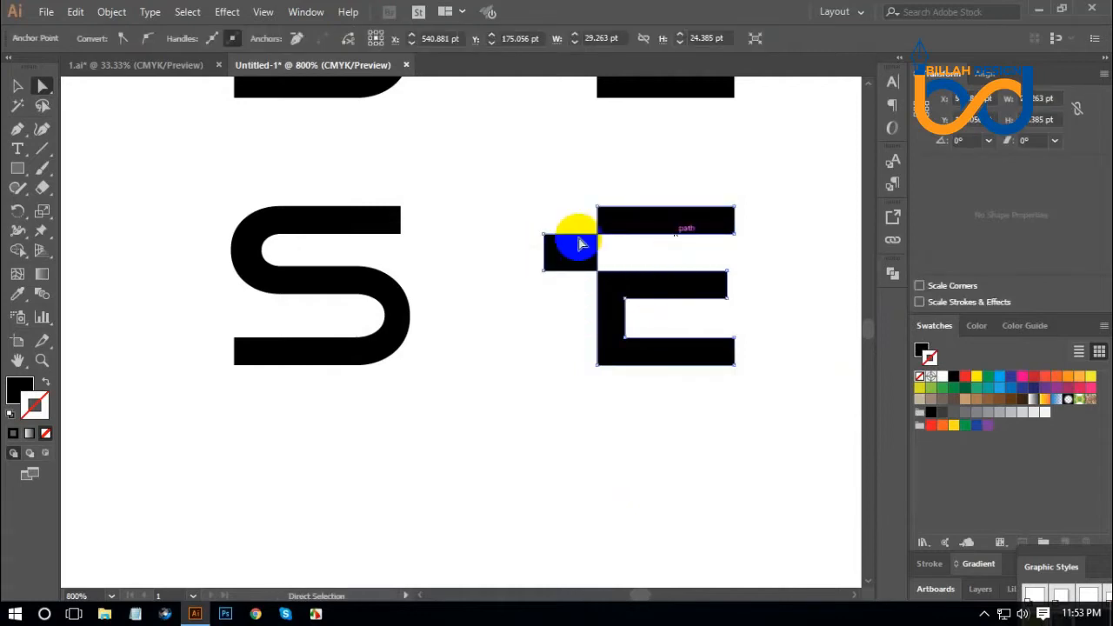
{"action": "left_click", "coordinate": [893, 275]}
{"action": "left_click", "coordinate": [705, 347]}
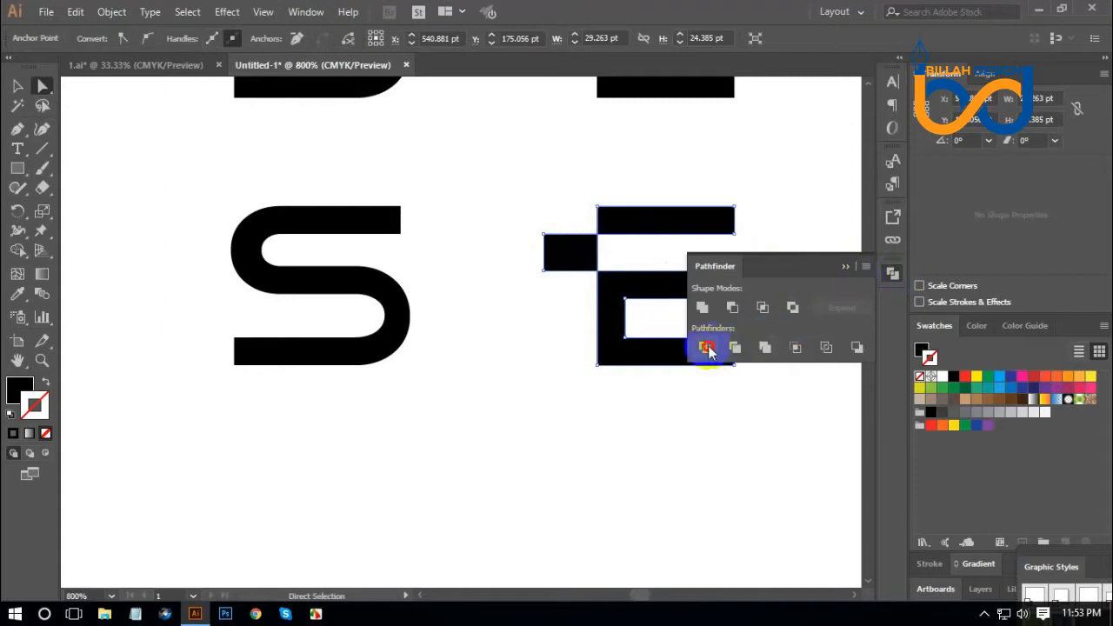
{"action": "left_click", "coordinate": [893, 275]}
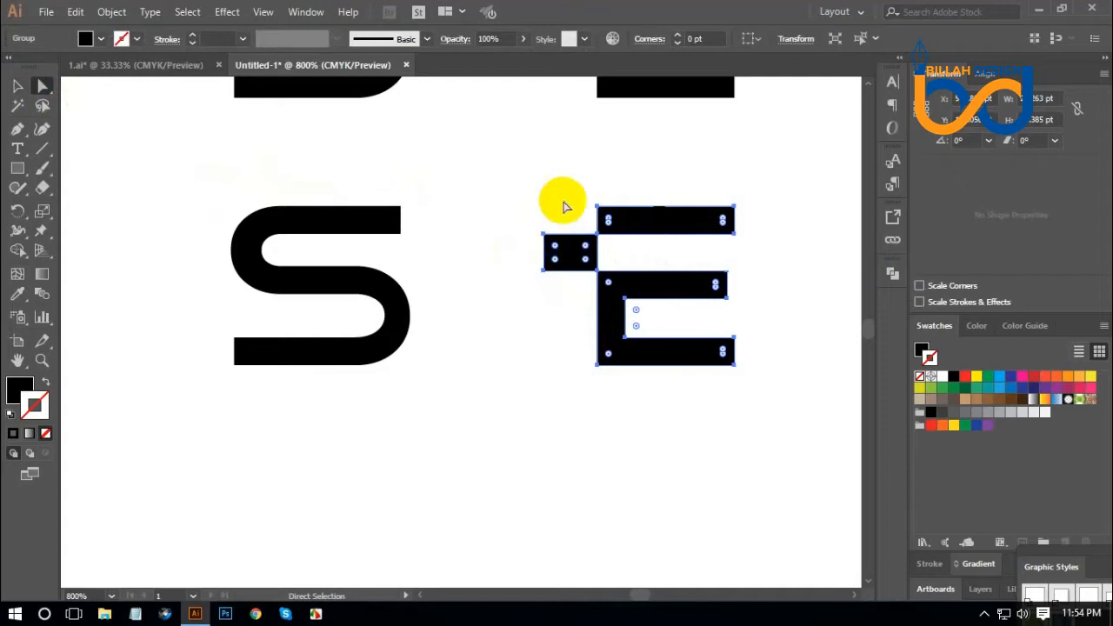
Delete the small block protruding from the last E, leaving a gap beneath its top bar.
{"action": "left_click", "coordinate": [764, 243]}
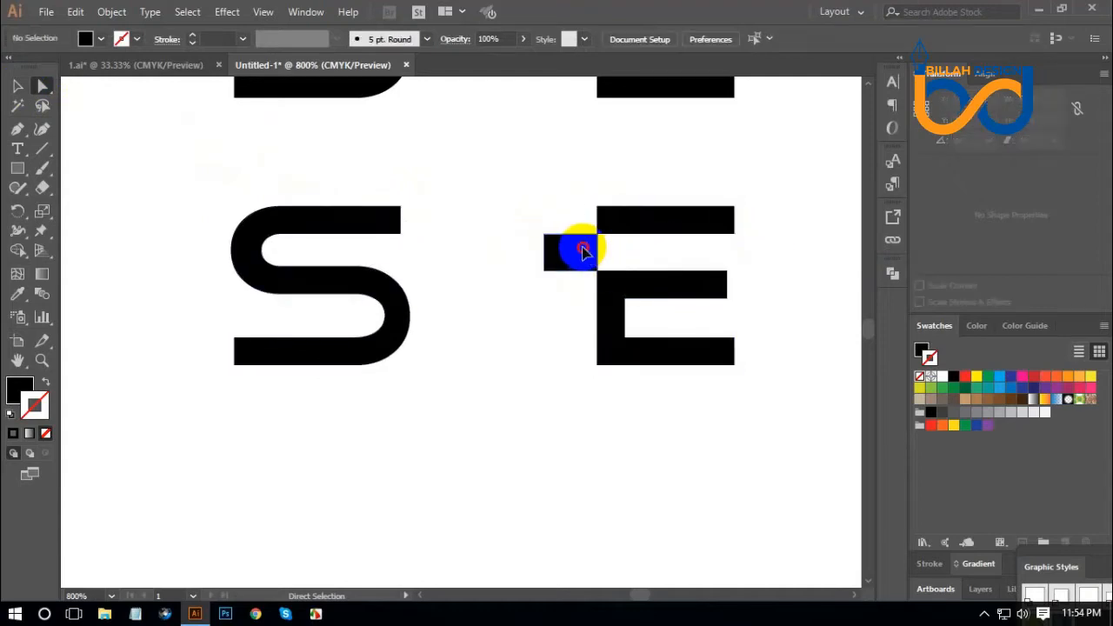
{"action": "left_click_drag", "start_coordinate": [583, 250], "coordinate": [529, 298]}
{"action": "key", "text": "Delete"}
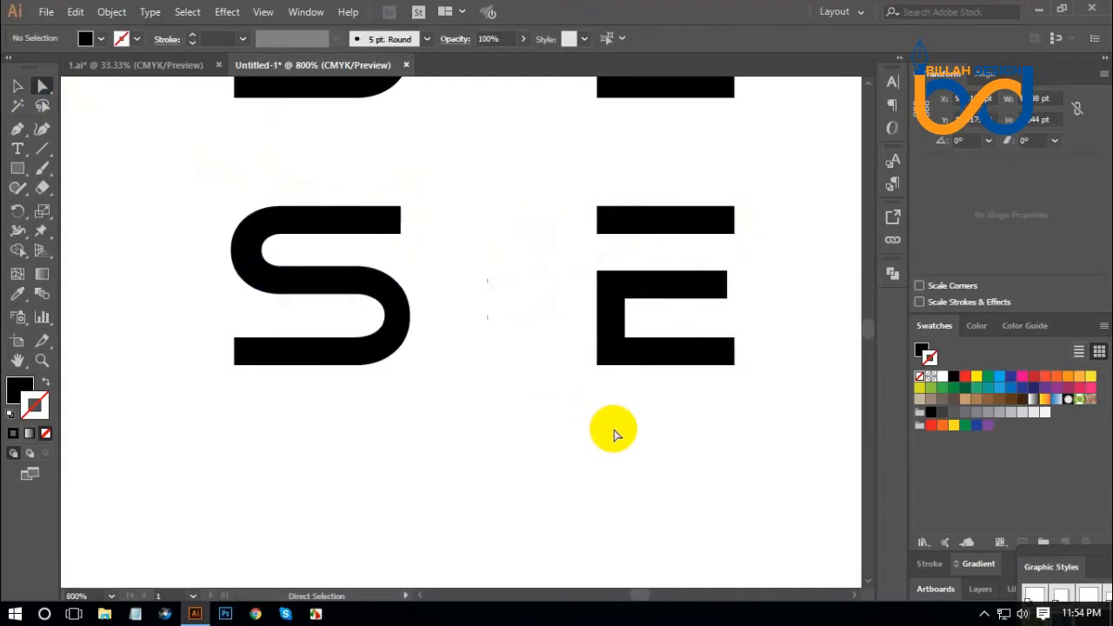
Fill the first E of the lower wordmark with red.
{"action": "key", "text": "ctrl+minus"}
{"action": "key", "text": "ctrl+minus"}
{"action": "key", "text": "ctrl+minus"}
{"action": "key", "text": "ctrl+minus"}
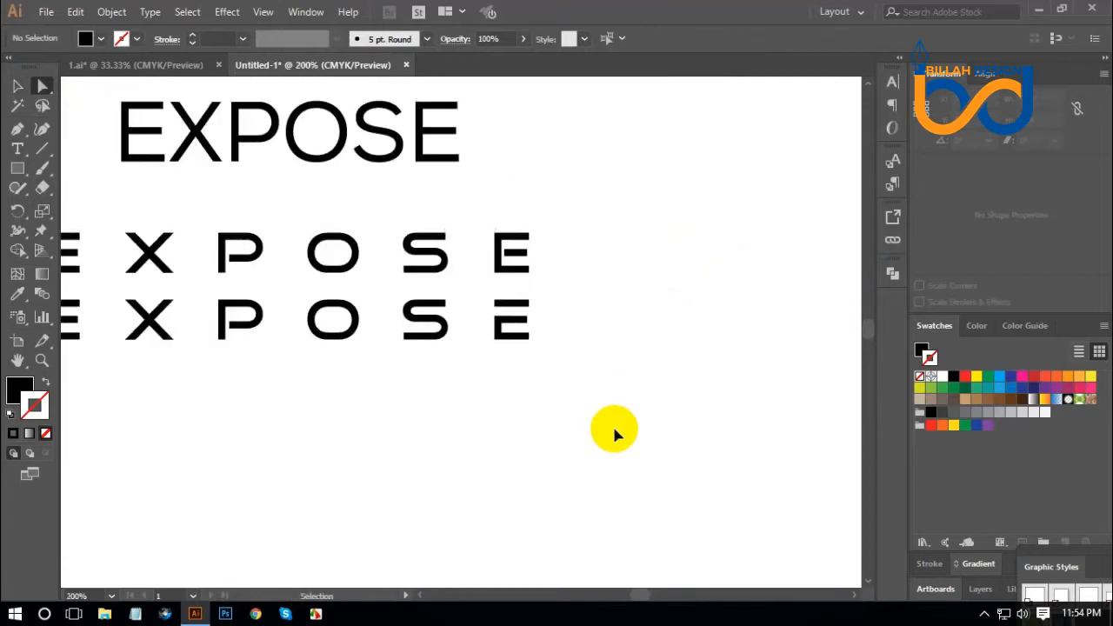
{"action": "key", "text": "ctrl+minus"}
{"action": "left_click_drag", "start_coordinate": [433, 415], "coordinate": [525, 395]}
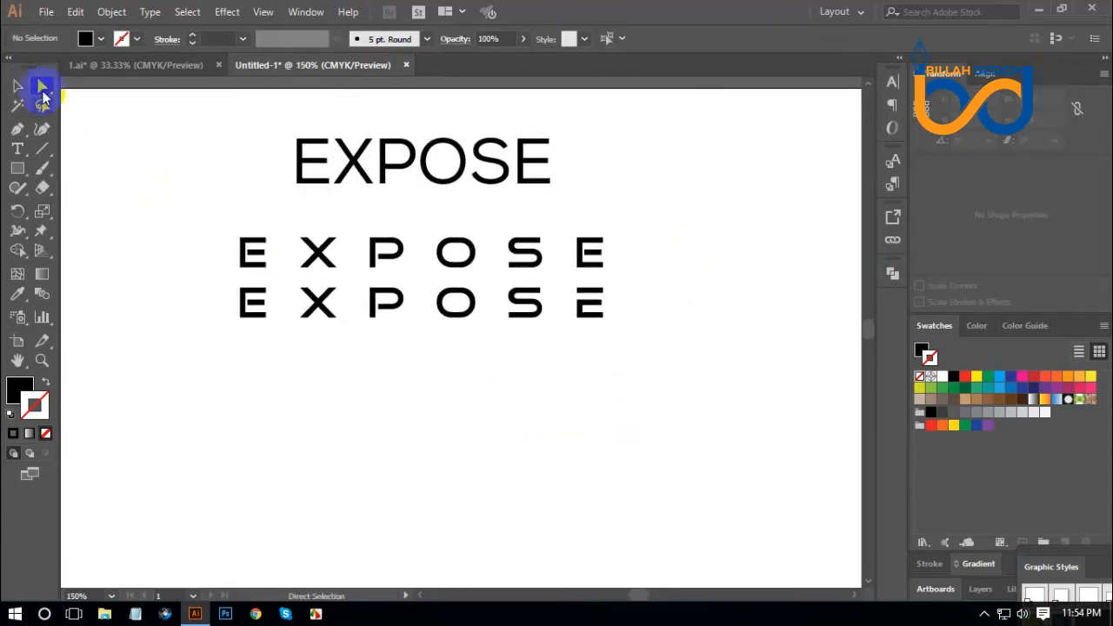
{"action": "left_click_drag", "start_coordinate": [373, 380], "coordinate": [443, 380]}
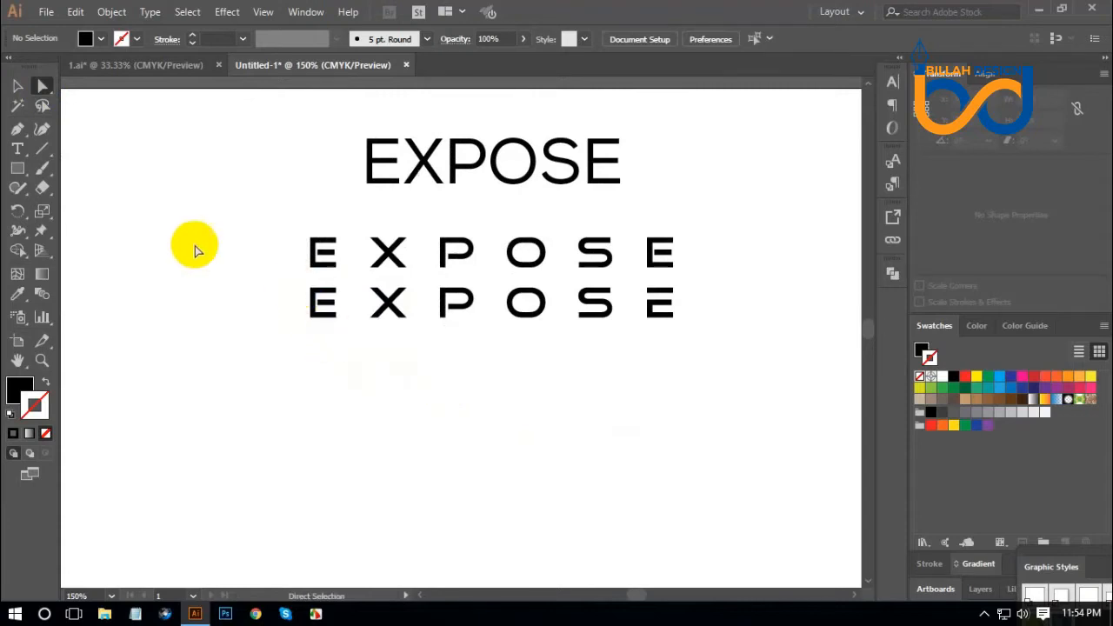
{"action": "left_click", "coordinate": [39, 87]}
{"action": "left_click_drag", "start_coordinate": [293, 299], "coordinate": [355, 343]}
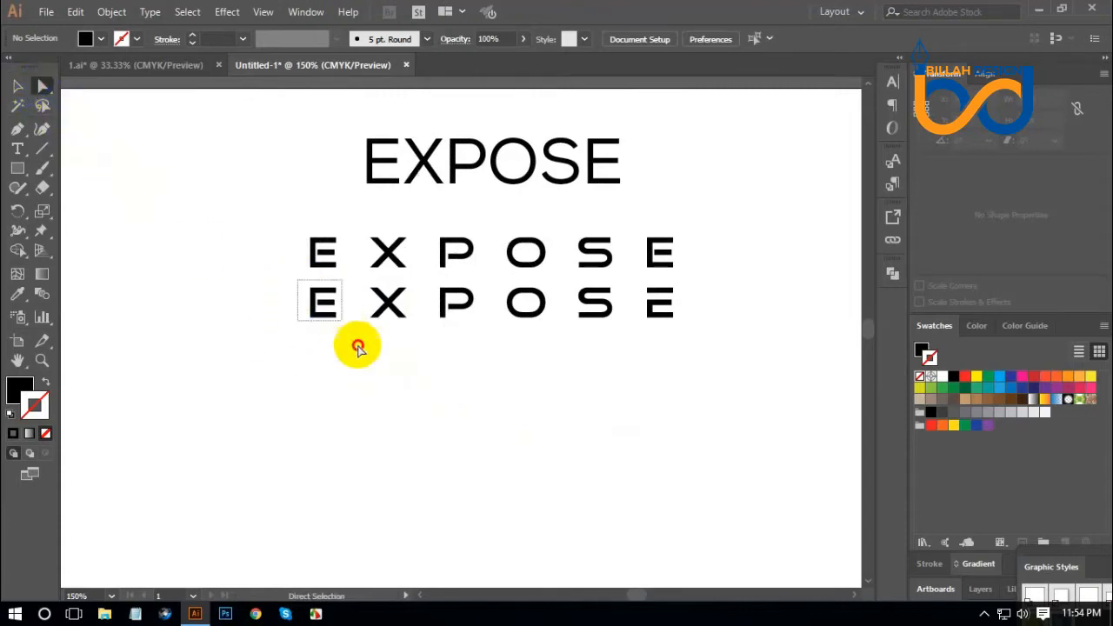
{"action": "left_click", "coordinate": [954, 377]}
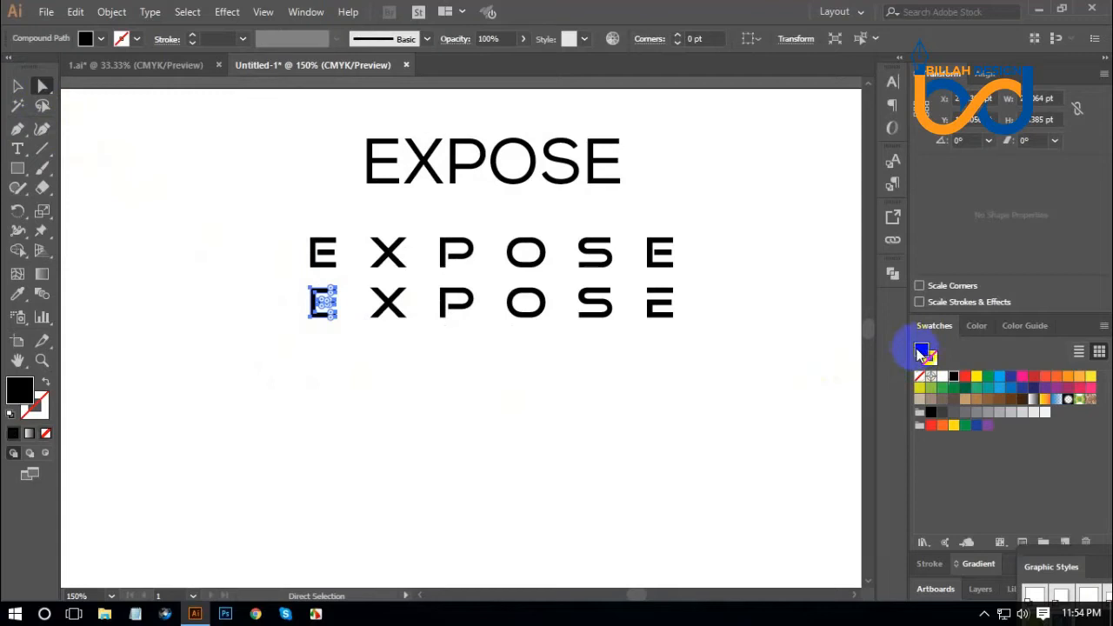
{"action": "left_click", "coordinate": [964, 377]}
{"action": "left_click", "coordinate": [676, 449]}
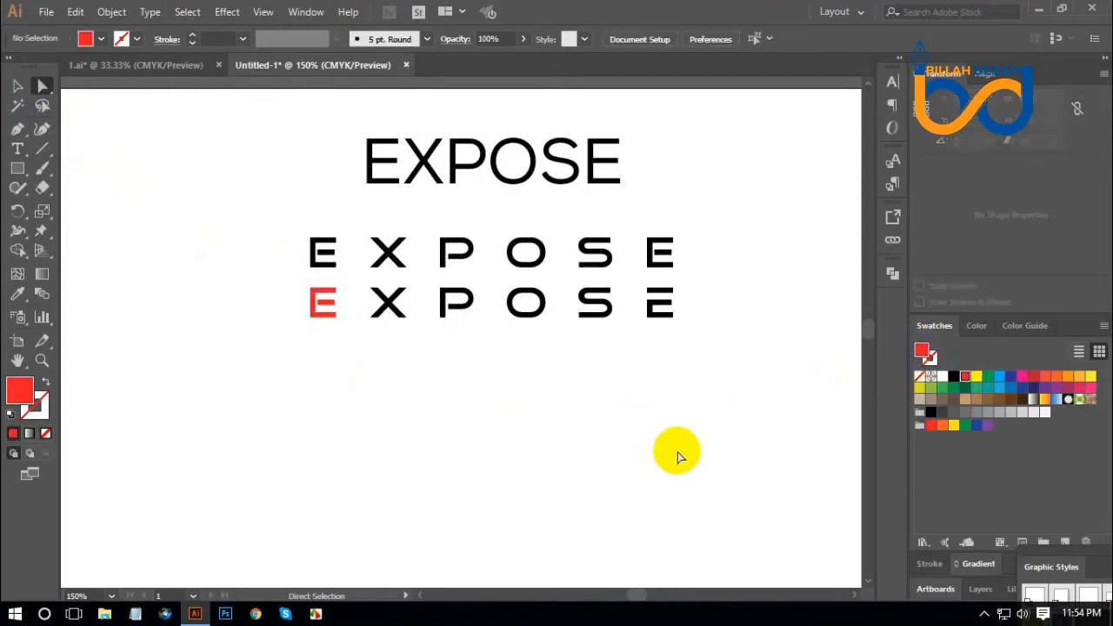
Place a copy of the modified last E exactly over the red first E of the lower wordmark.
{"action": "key", "text": "ctrl+plus"}
{"action": "key", "text": "ctrl+plus"}
{"action": "left_click_drag", "start_coordinate": [791, 400], "coordinate": [714, 421]}
{"action": "left_click_drag", "start_coordinate": [726, 368], "coordinate": [841, 254]}
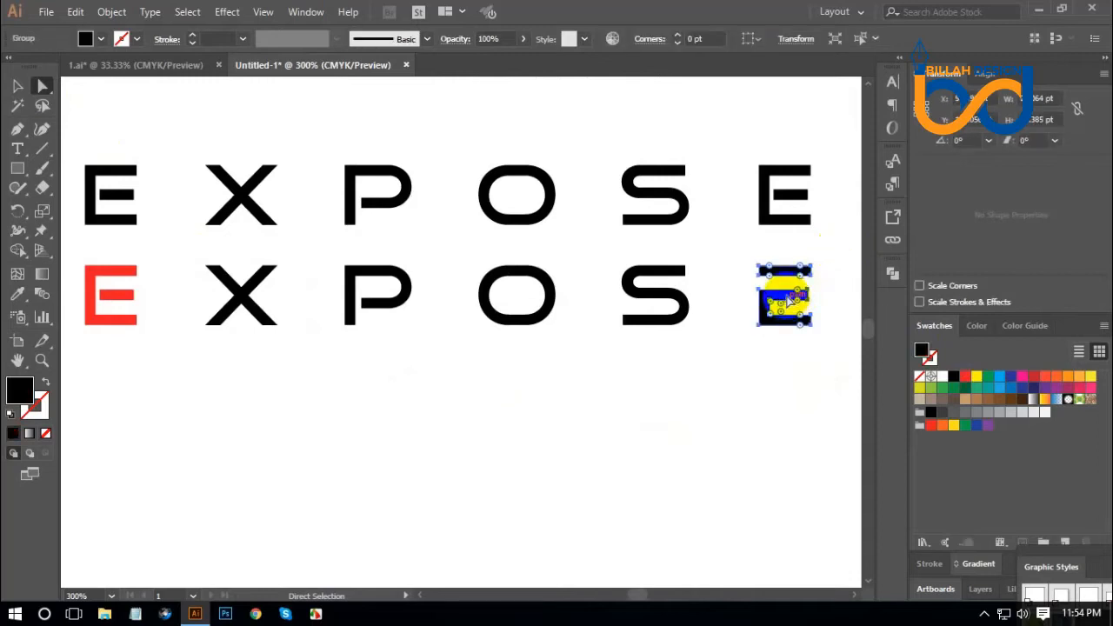
{"action": "left_click_drag", "start_coordinate": [785, 297], "coordinate": [115, 280]}
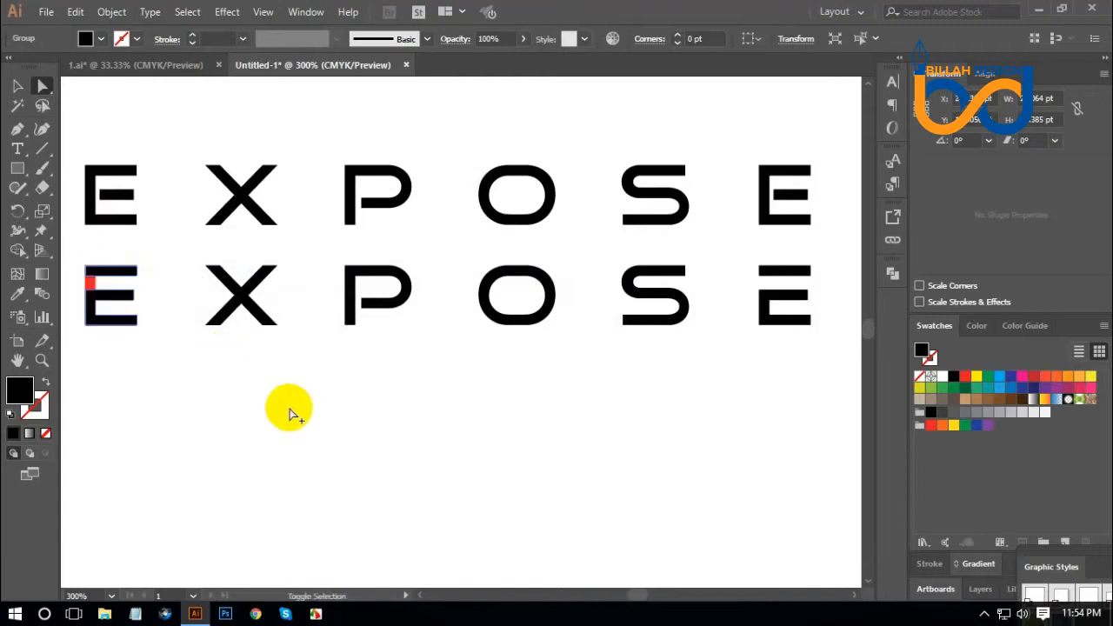
{"action": "left_click", "coordinate": [296, 412]}
{"action": "scroll", "coordinate": [269, 385], "scroll_direction": "left", "scroll_amount": 4}
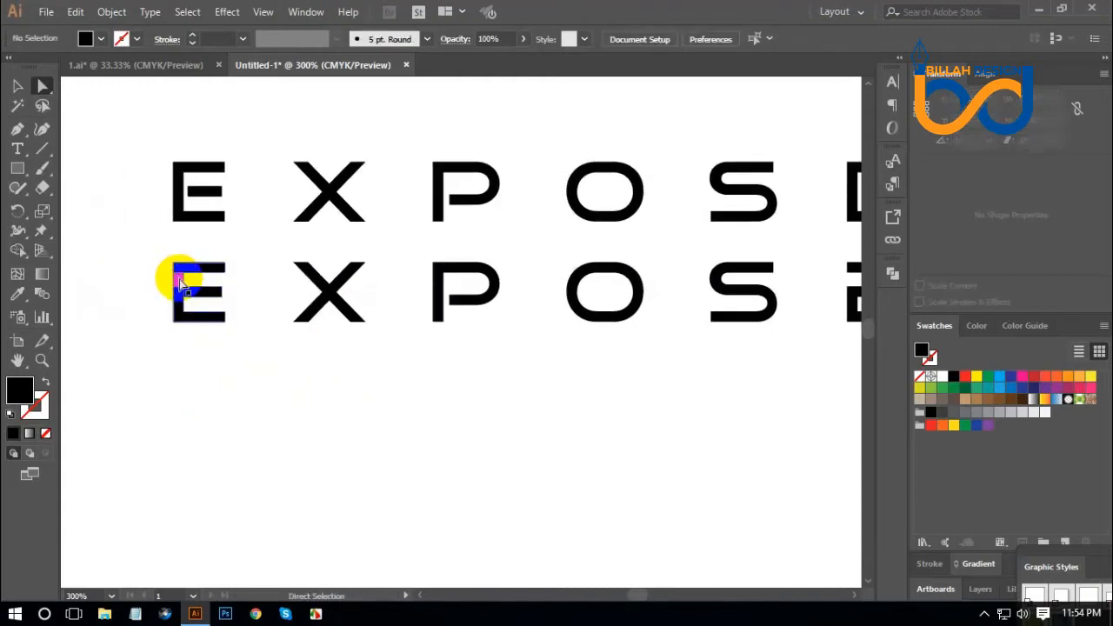
Pull the red E out from behind its modified black copy and remove it.
{"action": "left_click_drag", "start_coordinate": [179, 279], "coordinate": [299, 372]}
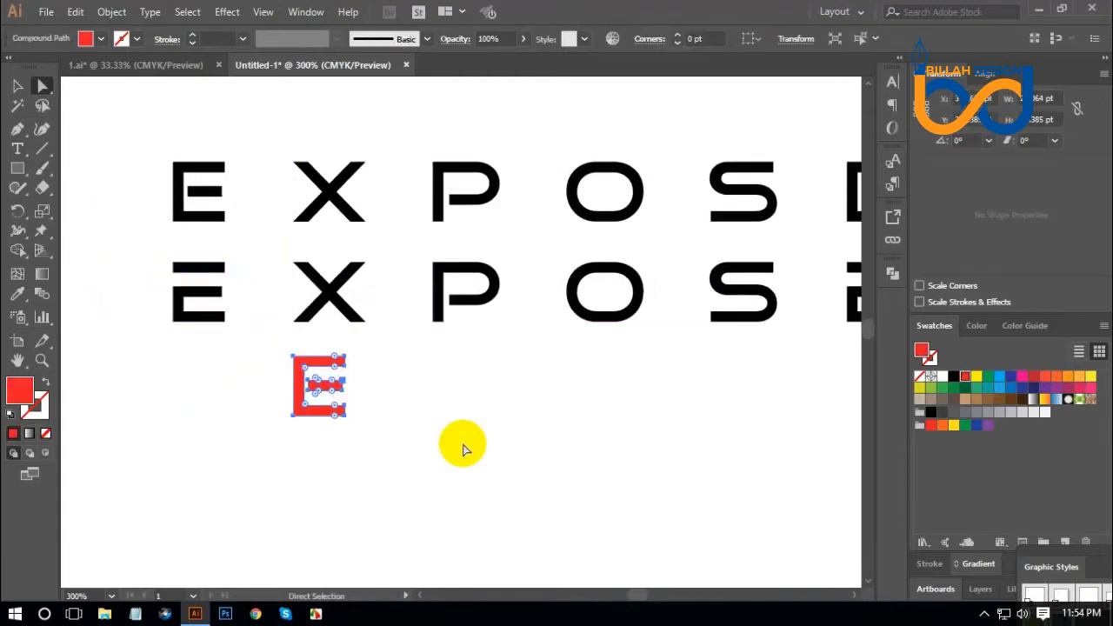
{"action": "left_click", "coordinate": [469, 447]}
{"action": "key", "text": "ctrl+z"}
Move the upper widely tracked EXPOSE wordmark upward to widen the space above the lower one.
{"action": "key", "text": "ctrl+minus"}
{"action": "key", "text": "ctrl+minus"}
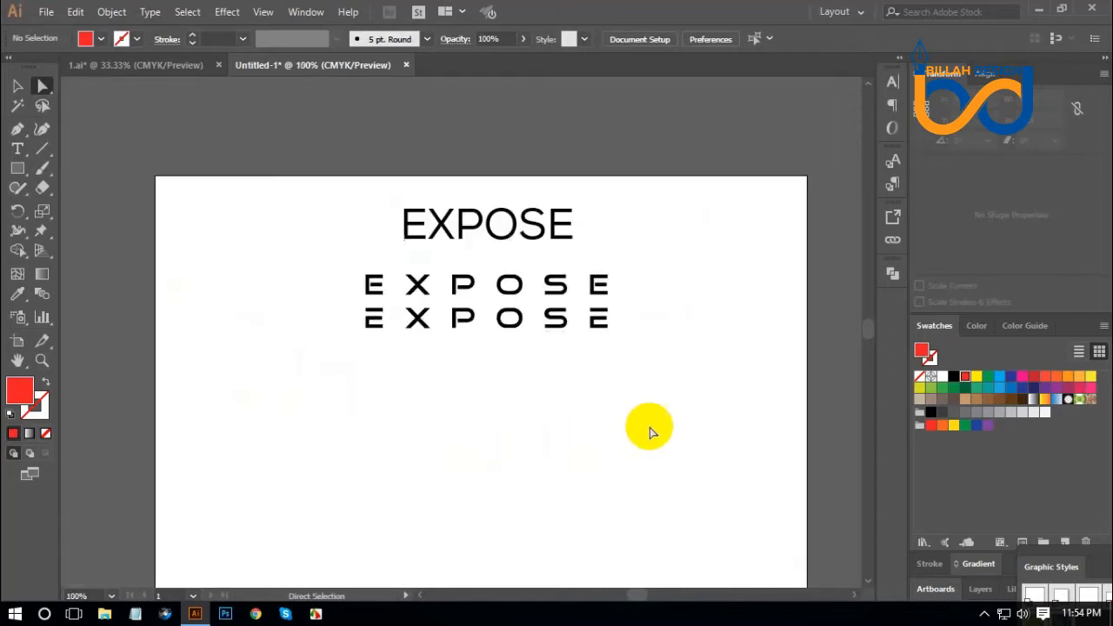
{"action": "left_click_drag", "start_coordinate": [650, 422], "coordinate": [634, 417]}
{"action": "left_click", "coordinate": [21, 87]}
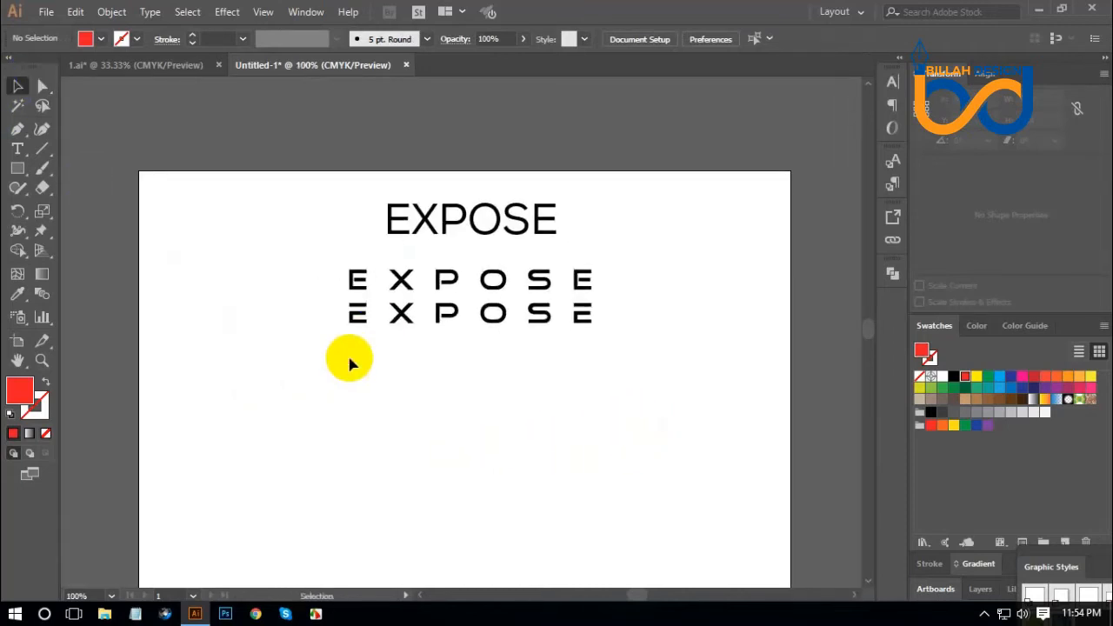
{"action": "left_click", "coordinate": [401, 324]}
{"action": "left_click", "coordinate": [423, 369]}
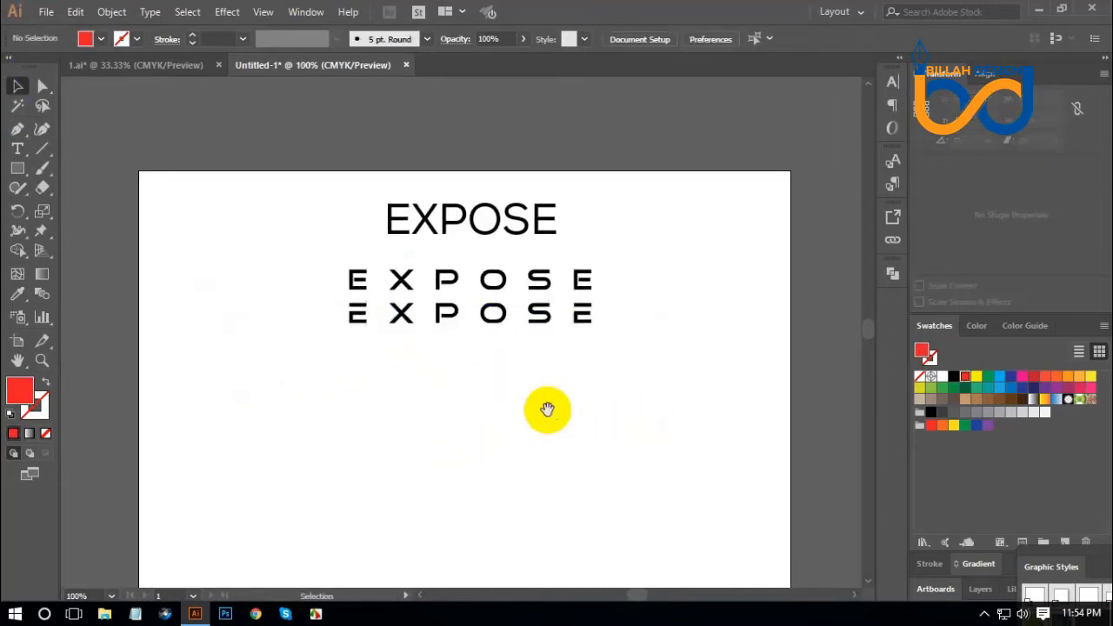
{"action": "left_click_drag", "start_coordinate": [548, 411], "coordinate": [542, 403]}
{"action": "left_click_drag", "start_coordinate": [410, 261], "coordinate": [454, 267]}
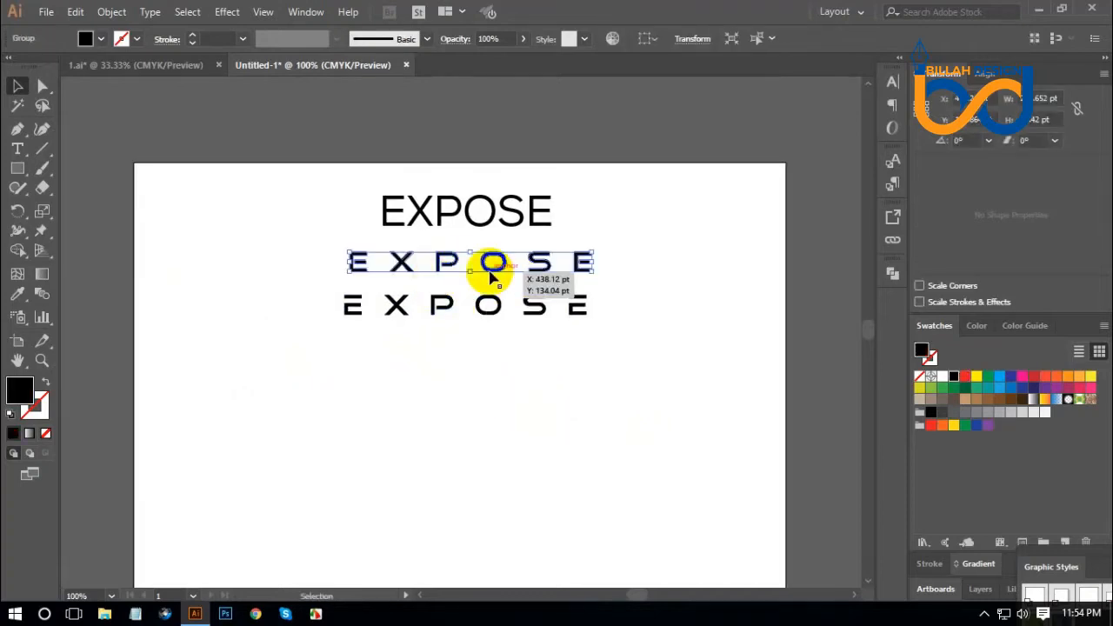
{"action": "left_click", "coordinate": [505, 366]}
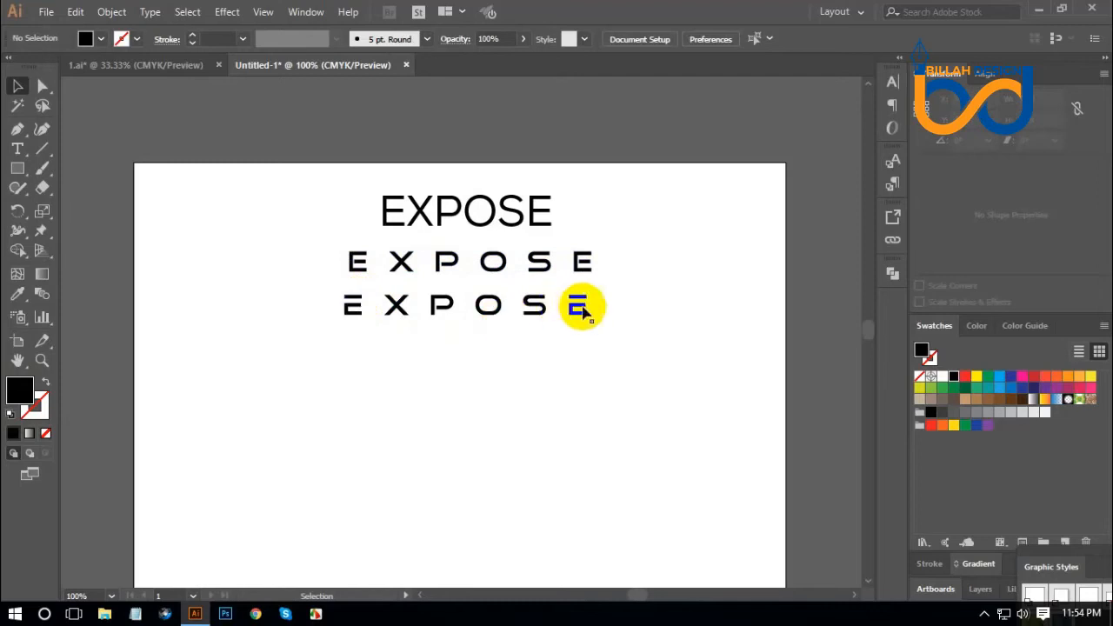
Fill the detached top bars of both E's in the lower wordmark with light blue.
{"action": "key", "text": "ctrl+plus"}
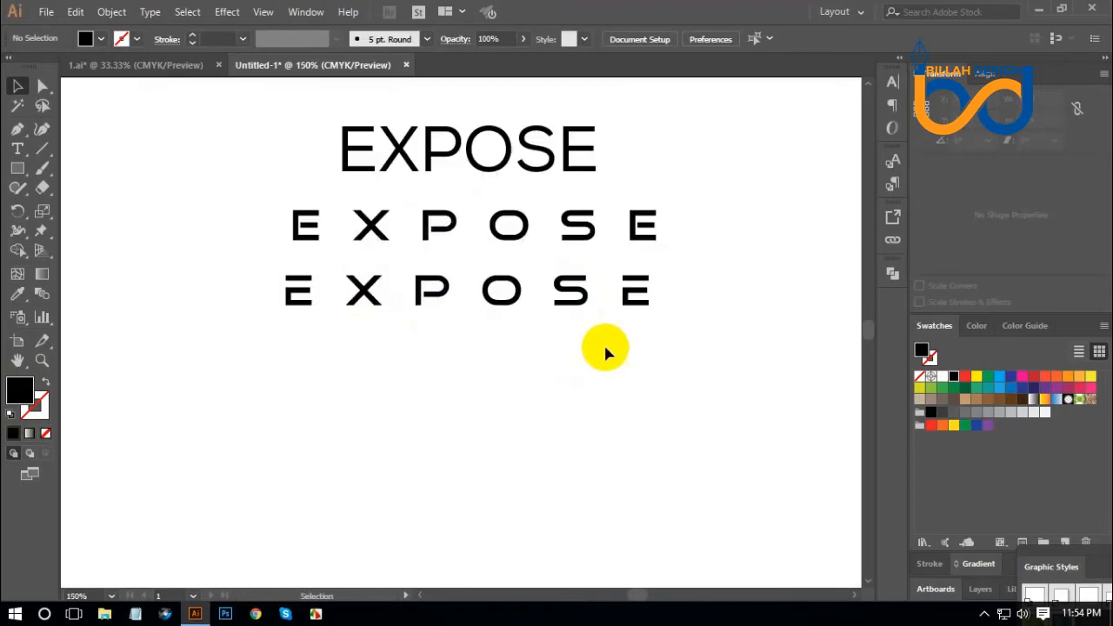
{"action": "left_click", "coordinate": [45, 87]}
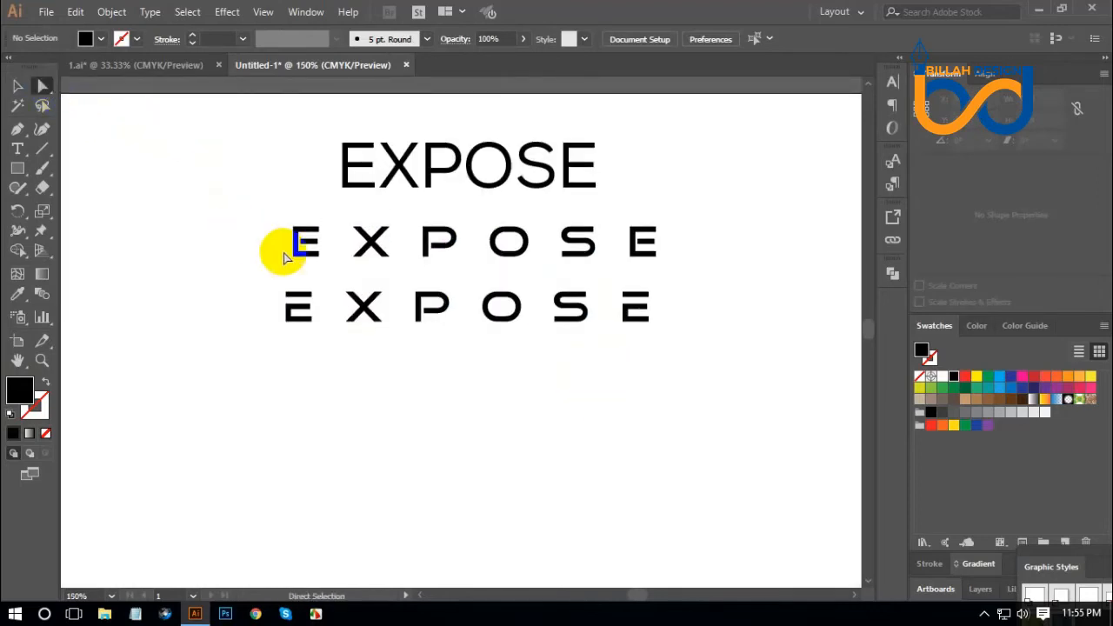
{"action": "left_click", "coordinate": [299, 295]}
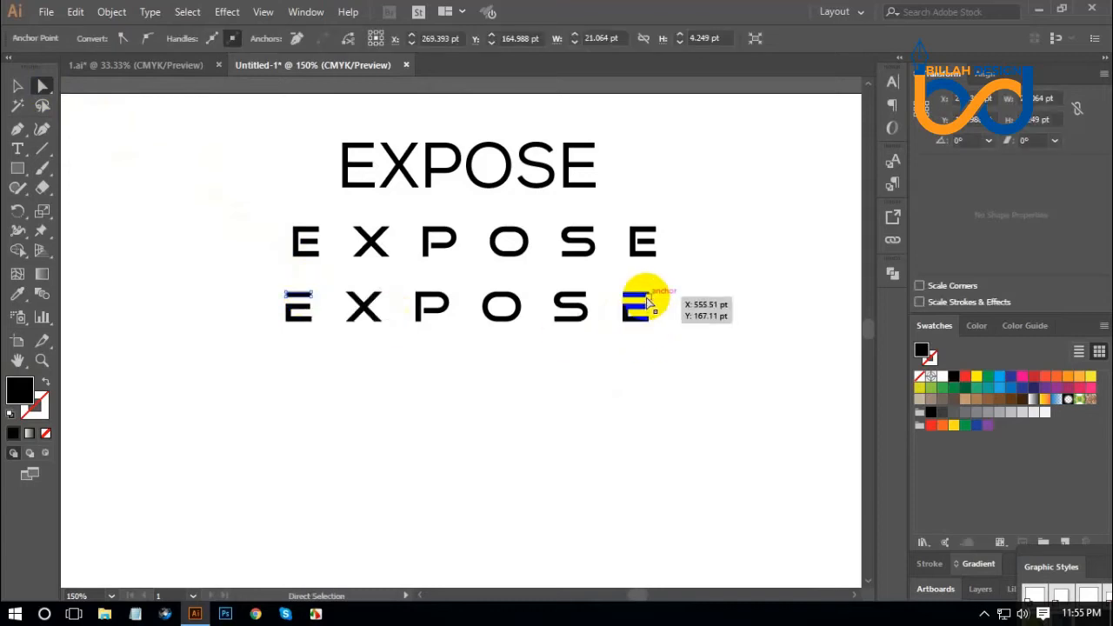
{"action": "left_click", "coordinate": [351, 357]}
{"action": "left_click", "coordinate": [149, 234]}
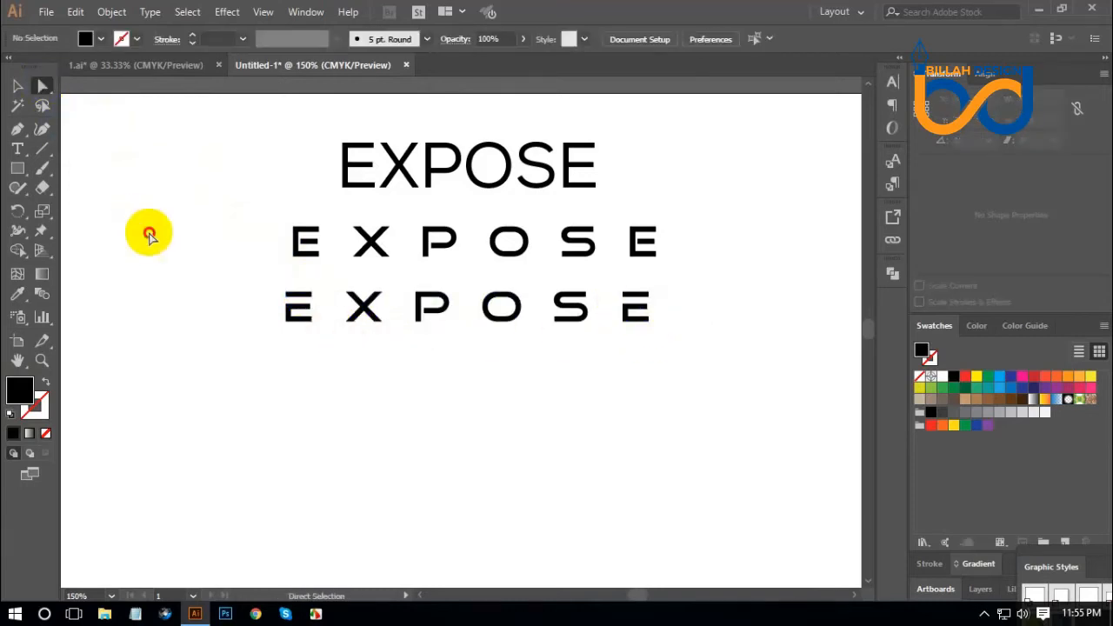
{"action": "left_click", "coordinate": [298, 295]}
{"action": "left_click", "coordinate": [642, 319], "text": "shift"}
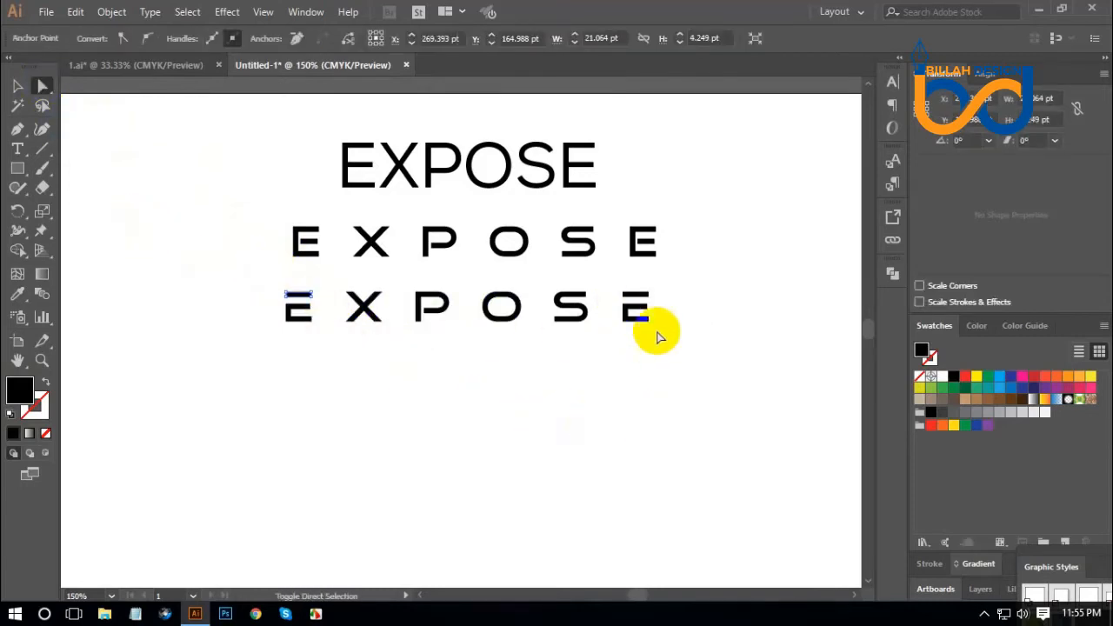
{"action": "left_click", "coordinate": [644, 296], "text": "shift"}
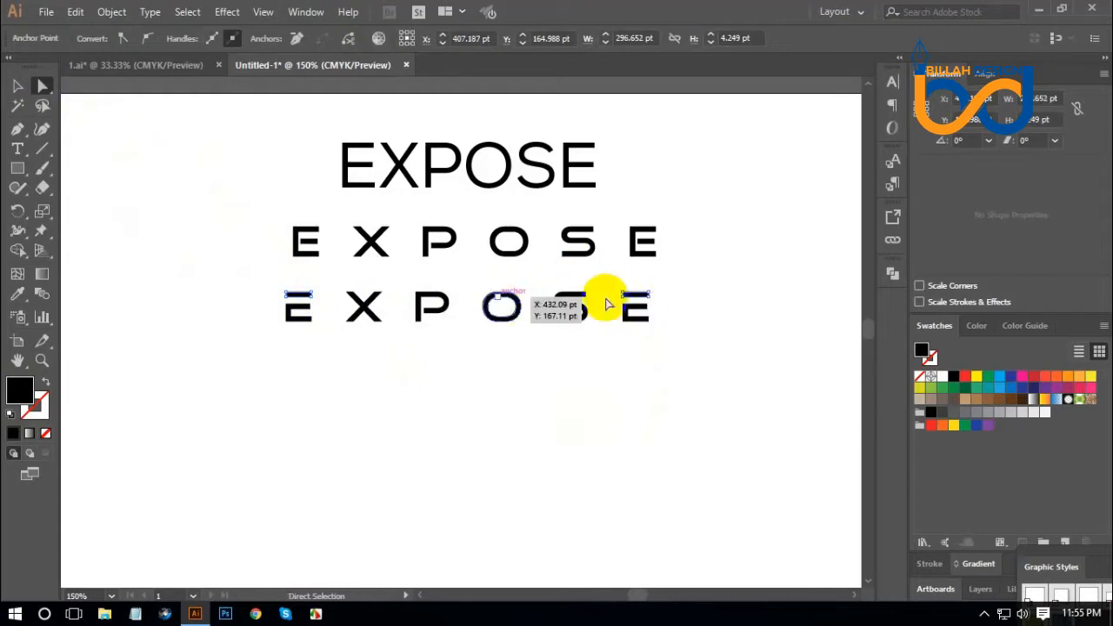
{"action": "left_click", "coordinate": [1000, 380]}
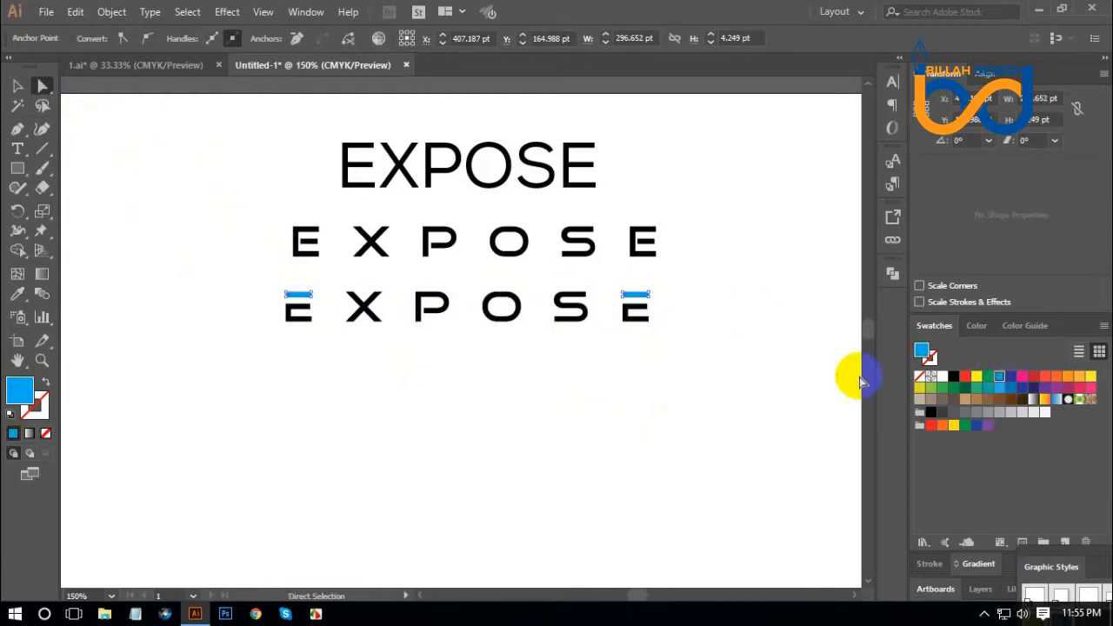
{"action": "left_click", "coordinate": [510, 381]}
Fill all remaining letter shapes of the lower wordmark, excluding the light blue bars, with dark indigo blue.
{"action": "left_click_drag", "start_coordinate": [640, 345], "coordinate": [666, 314]}
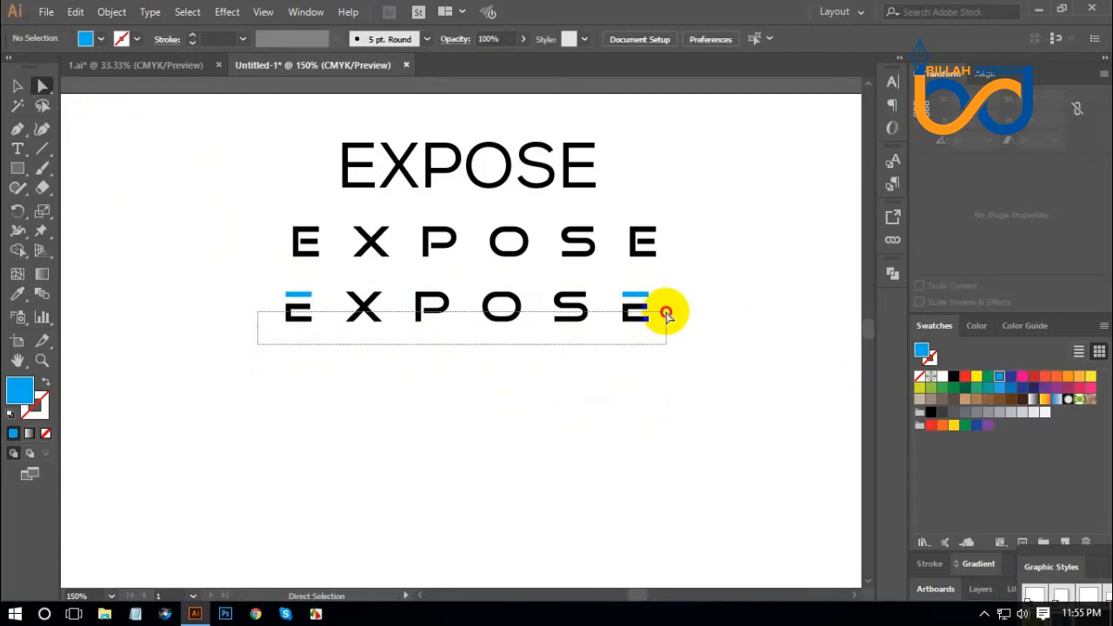
{"action": "left_click_drag", "start_coordinate": [667, 314], "coordinate": [666, 315]}
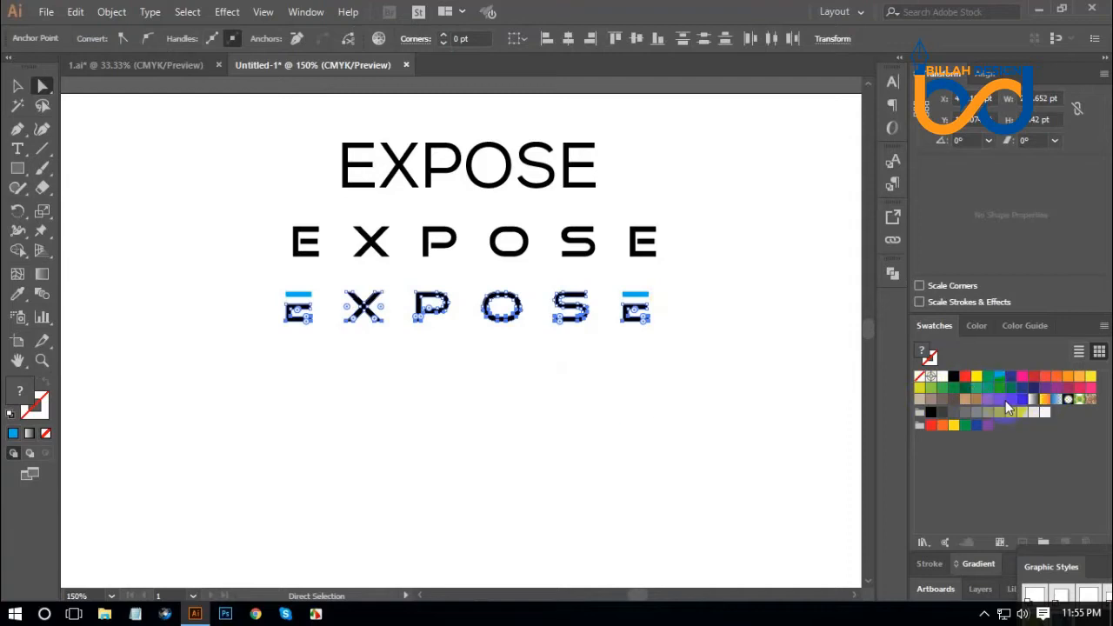
{"action": "left_click", "coordinate": [942, 412]}
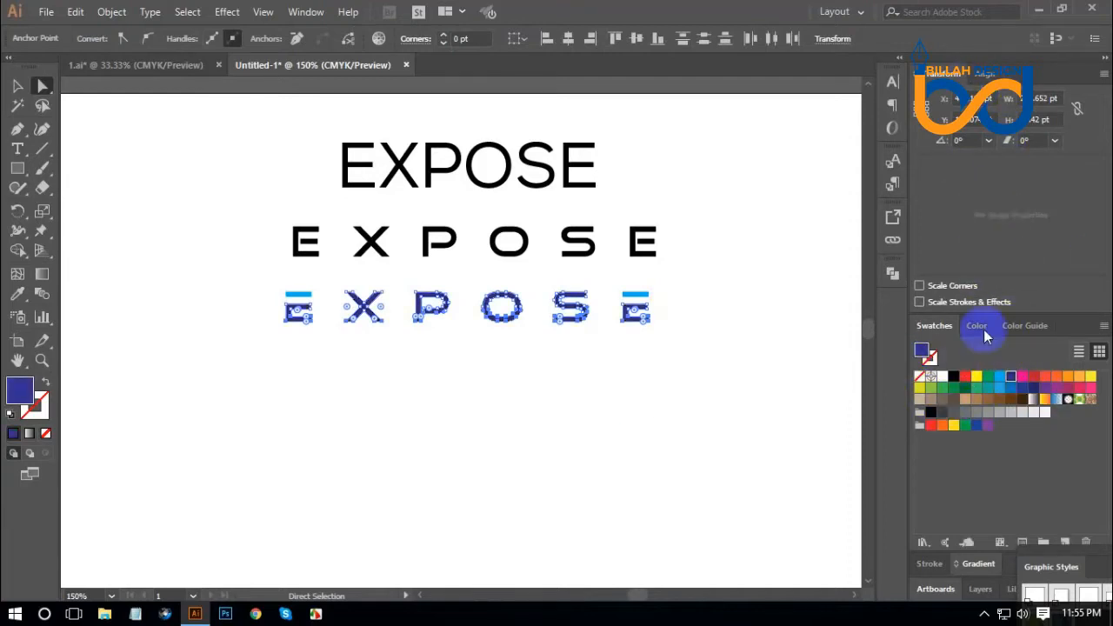
Dock the Color panel beside Align and set the selected lettering's fill to C 100, M 63, Y 0, K 24.
{"action": "left_click_drag", "start_coordinate": [976, 328], "coordinate": [1013, 73]}
{"action": "double_click", "coordinate": [1005, 74]}
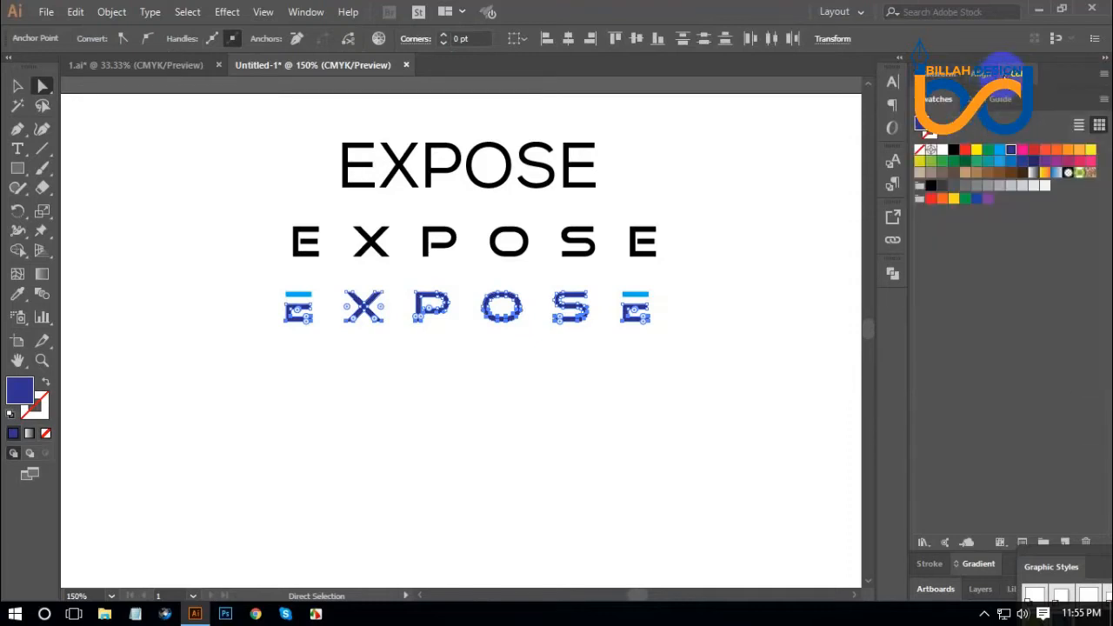
{"action": "left_click", "coordinate": [1007, 73]}
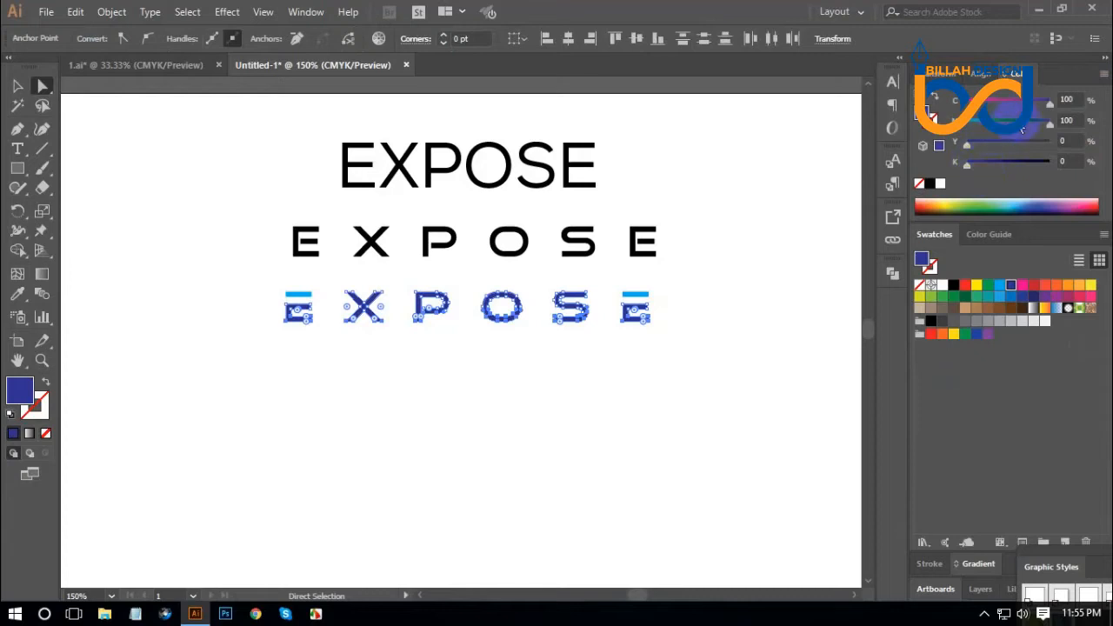
{"action": "left_click", "coordinate": [1023, 126]}
{"action": "left_click", "coordinate": [988, 162]}
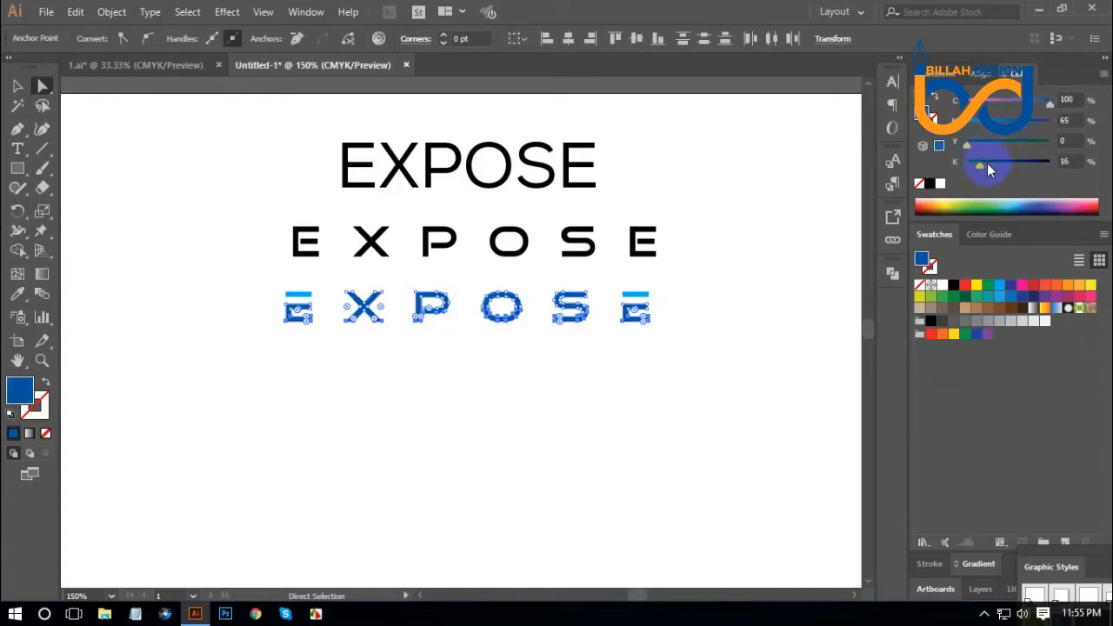
{"action": "left_click", "coordinate": [619, 405]}
{"action": "left_click", "coordinate": [17, 85]}
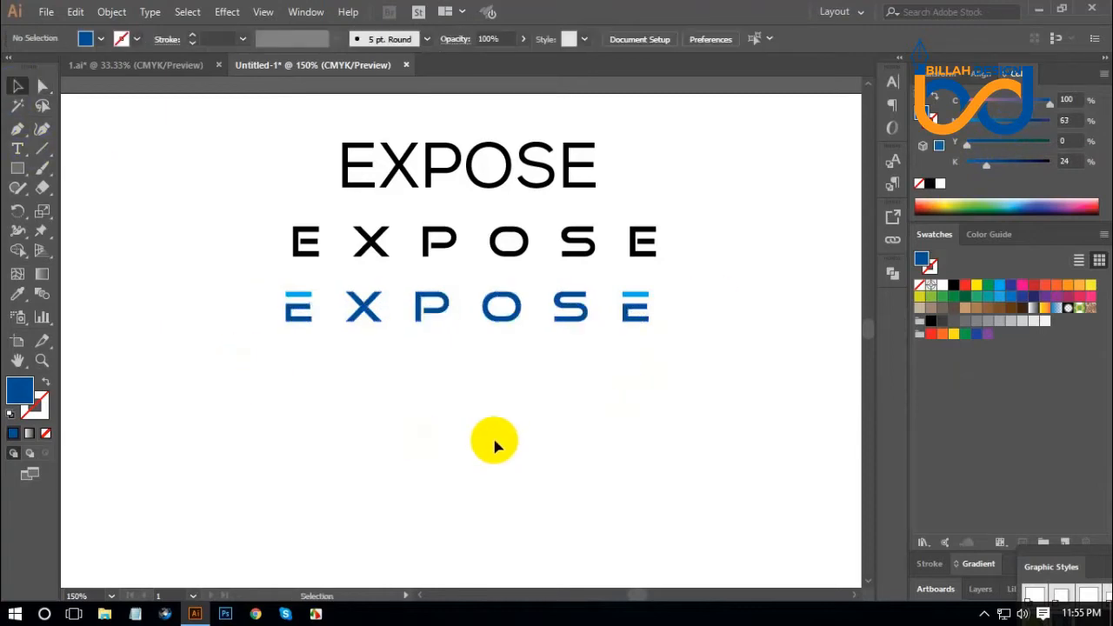
Place a copy of the original closely spaced EXPOSE text straight down, below the blue wordmark.
{"action": "key", "text": "ctrl+1"}
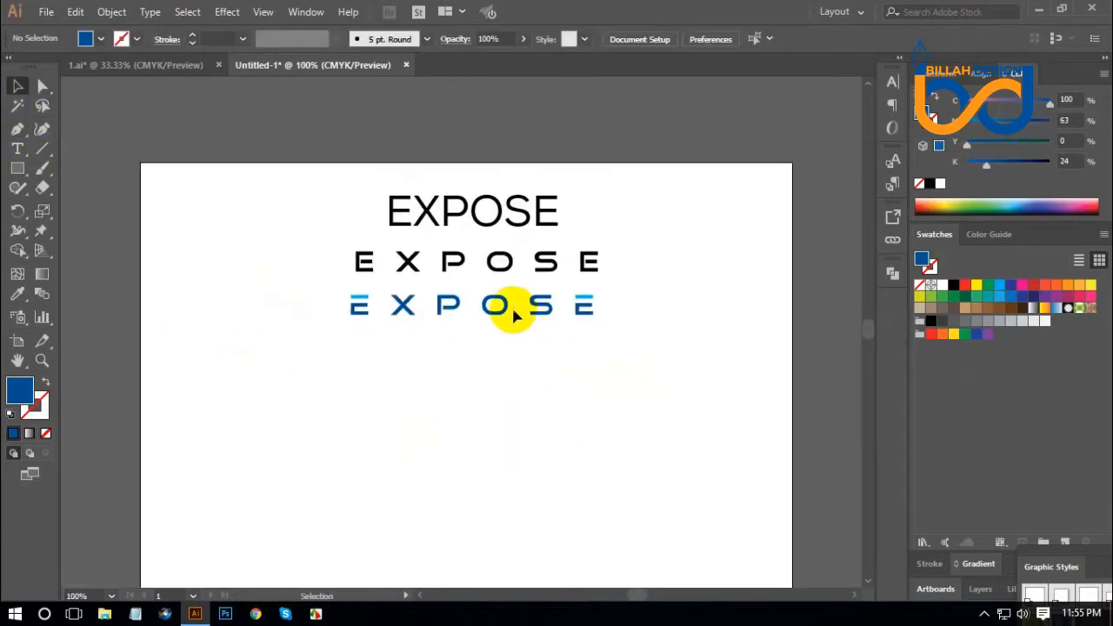
{"action": "left_click", "coordinate": [509, 306]}
{"action": "left_click", "coordinate": [530, 369]}
{"action": "left_click_drag", "start_coordinate": [502, 222], "coordinate": [502, 374]}
Move the original closely spaced EXPOSE text up, off the artboard above its upper edge.
{"action": "left_click_drag", "start_coordinate": [315, 172], "coordinate": [548, 291]}
{"action": "left_click", "coordinate": [661, 240]}
{"action": "left_click_drag", "start_coordinate": [539, 209], "coordinate": [539, 152]}
Move the black and blue tracked wordmarks together into the artboard's upper-left corner.
{"action": "left_click_drag", "start_coordinate": [297, 207], "coordinate": [668, 328]}
{"action": "left_click_drag", "start_coordinate": [542, 293], "coordinate": [414, 248]}
{"action": "left_click", "coordinate": [538, 289]}
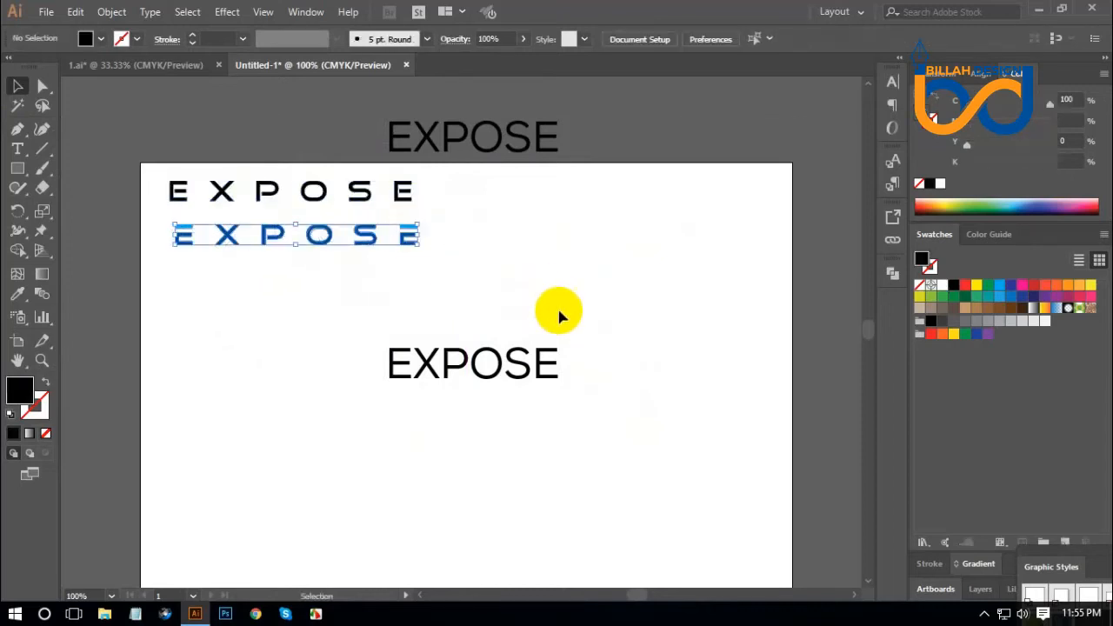
{"action": "left_click", "coordinate": [544, 313]}
Shift the copied EXPOSE text up and to the right and set its font to Ethnocentric.
{"action": "scroll", "coordinate": [535, 310], "scroll_direction": "left", "scroll_amount": 1}
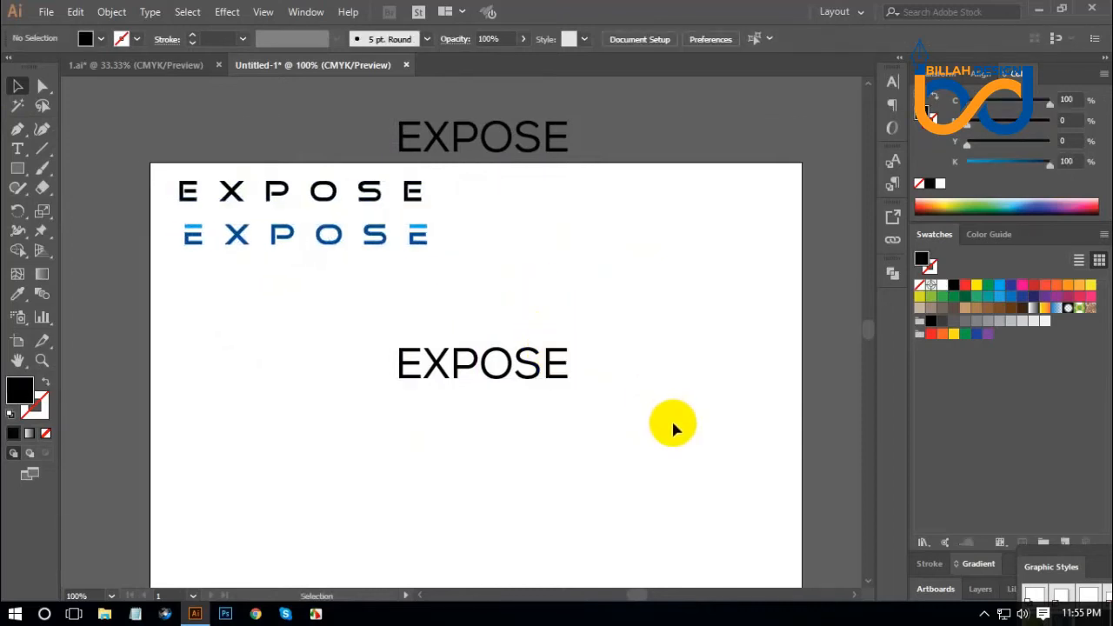
{"action": "scroll", "coordinate": [574, 391], "scroll_direction": "right", "scroll_amount": 2}
{"action": "left_click_drag", "start_coordinate": [505, 356], "coordinate": [572, 337]}
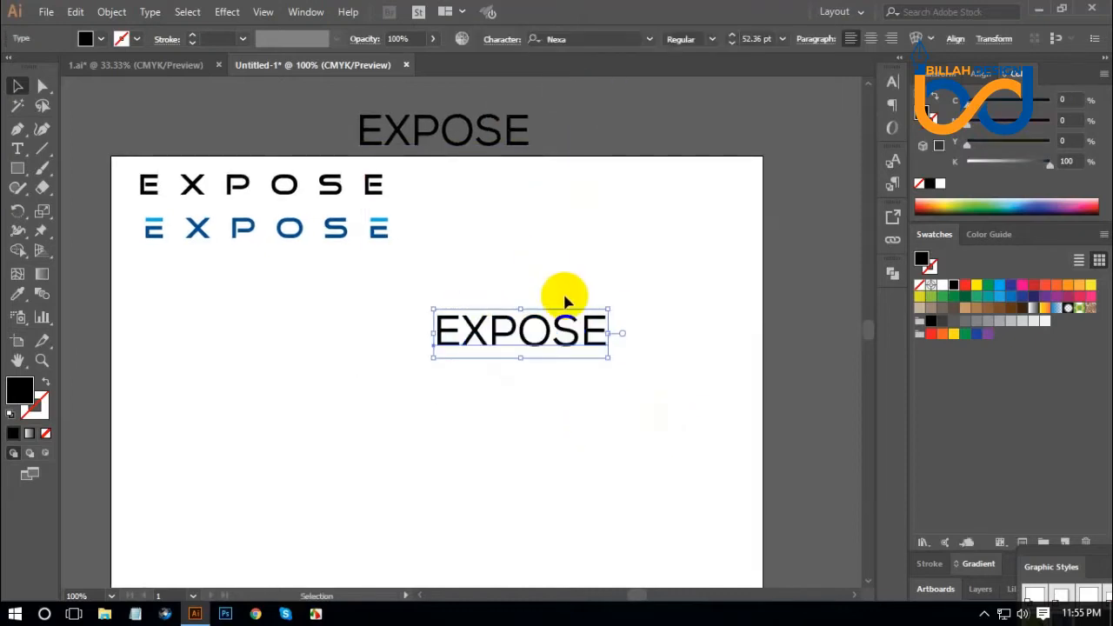
{"action": "left_click", "coordinate": [584, 37]}
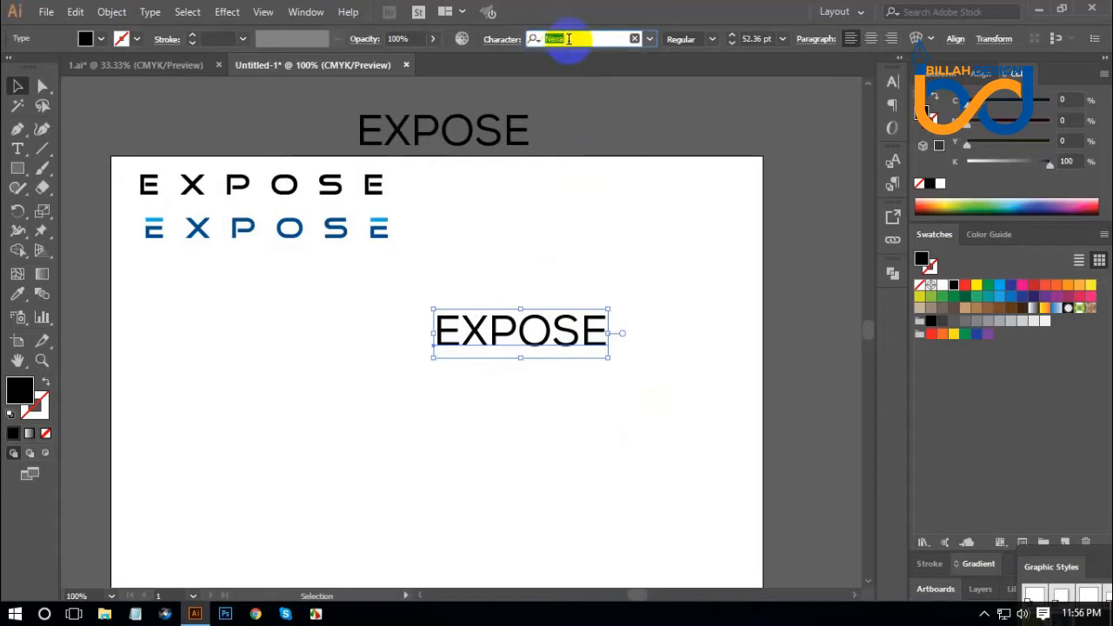
{"action": "type", "text": "eth"}
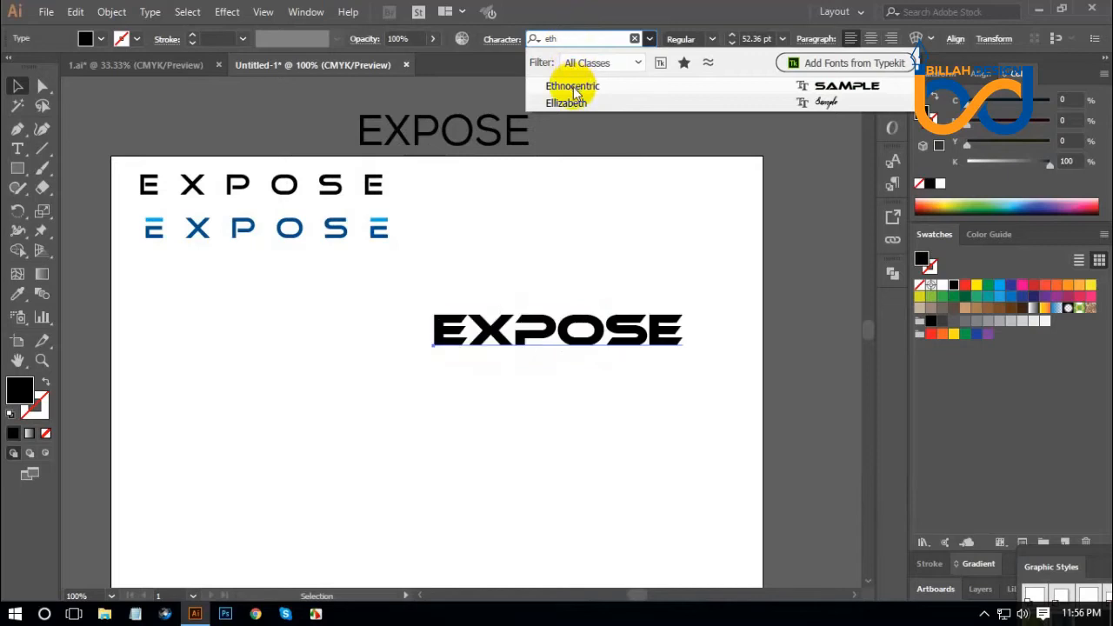
{"action": "left_click", "coordinate": [601, 93]}
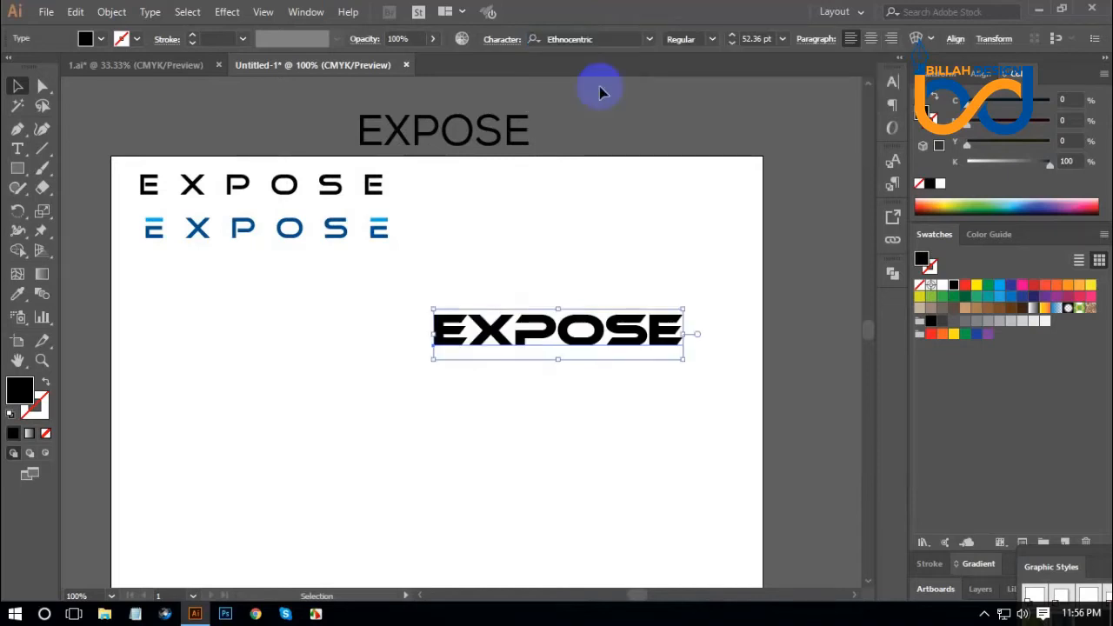
Reposition the Ethnocentric EXPOSE text, convert it to outlines and scale it up across the artboard's middle.
{"action": "left_click_drag", "start_coordinate": [629, 345], "coordinate": [577, 324]}
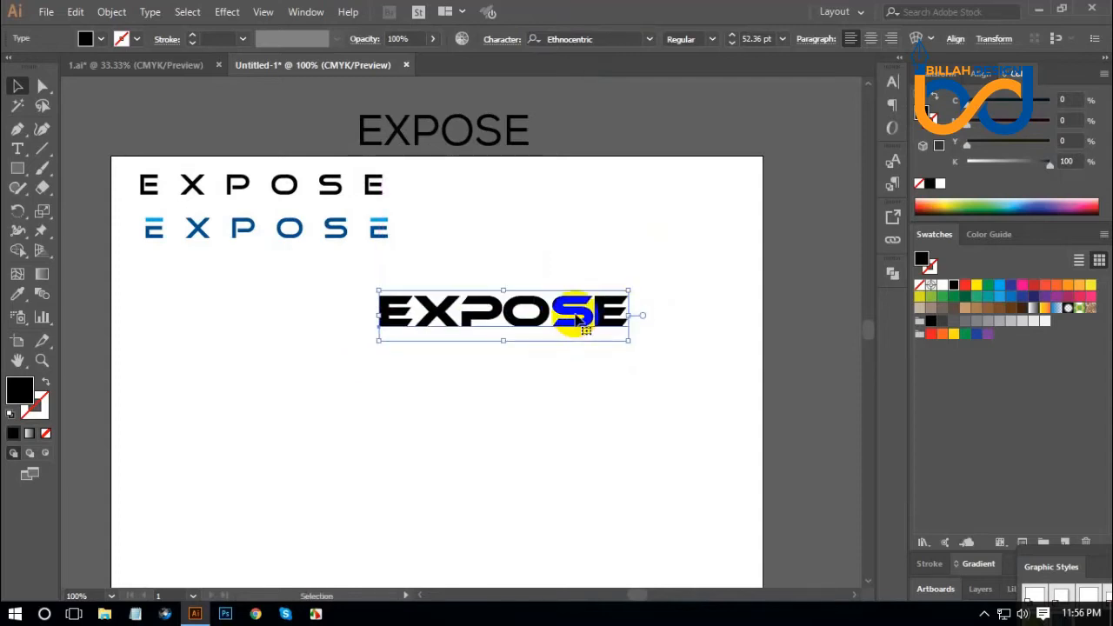
{"action": "right_click", "coordinate": [577, 320]}
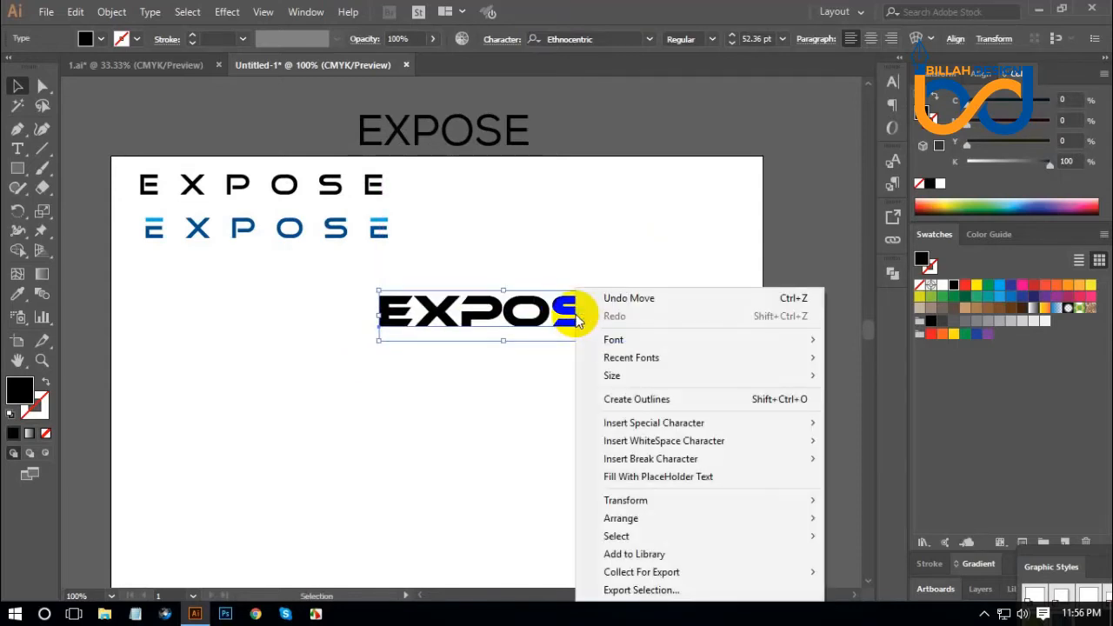
{"action": "left_click", "coordinate": [640, 400]}
{"action": "left_click_drag", "start_coordinate": [582, 330], "coordinate": [678, 377]}
{"action": "left_click", "coordinate": [627, 472]}
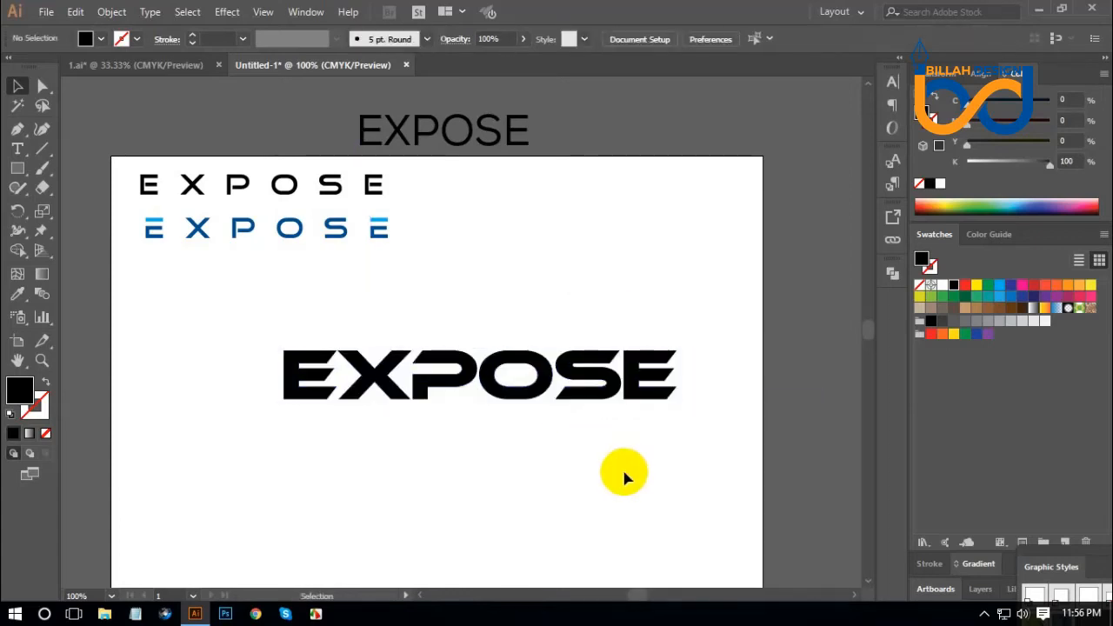
Ungroup the enlarged EXPOSE outlines into separate letters.
{"action": "key", "text": "ctrl+plus"}
{"action": "key", "text": "ctrl+plus"}
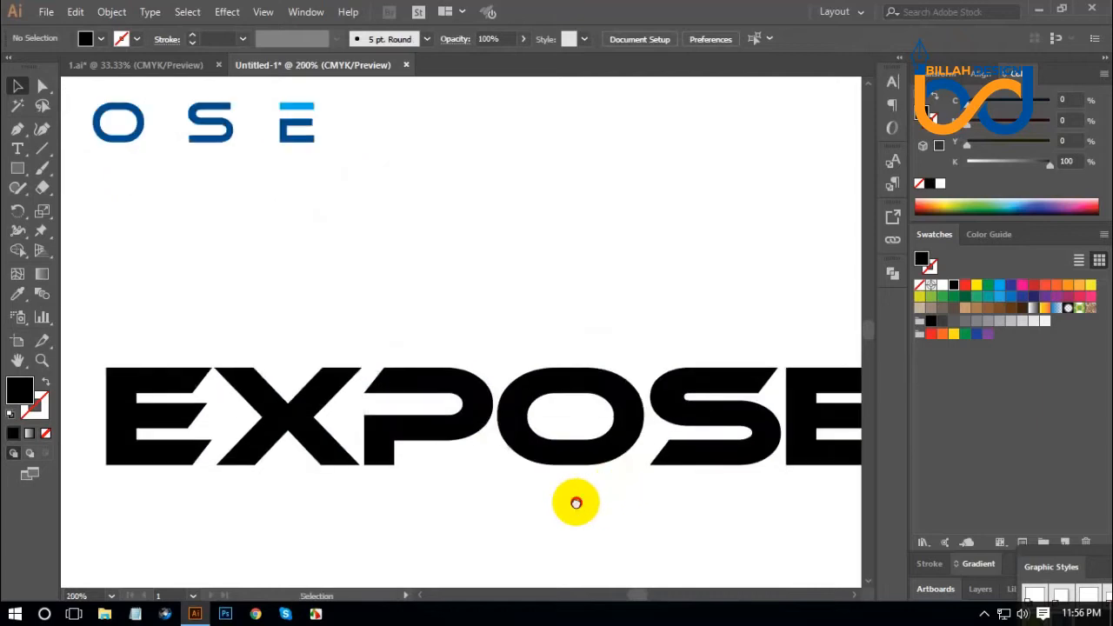
{"action": "scroll", "coordinate": [574, 487], "scroll_direction": "down", "scroll_amount": 2}
{"action": "left_click", "coordinate": [558, 360]}
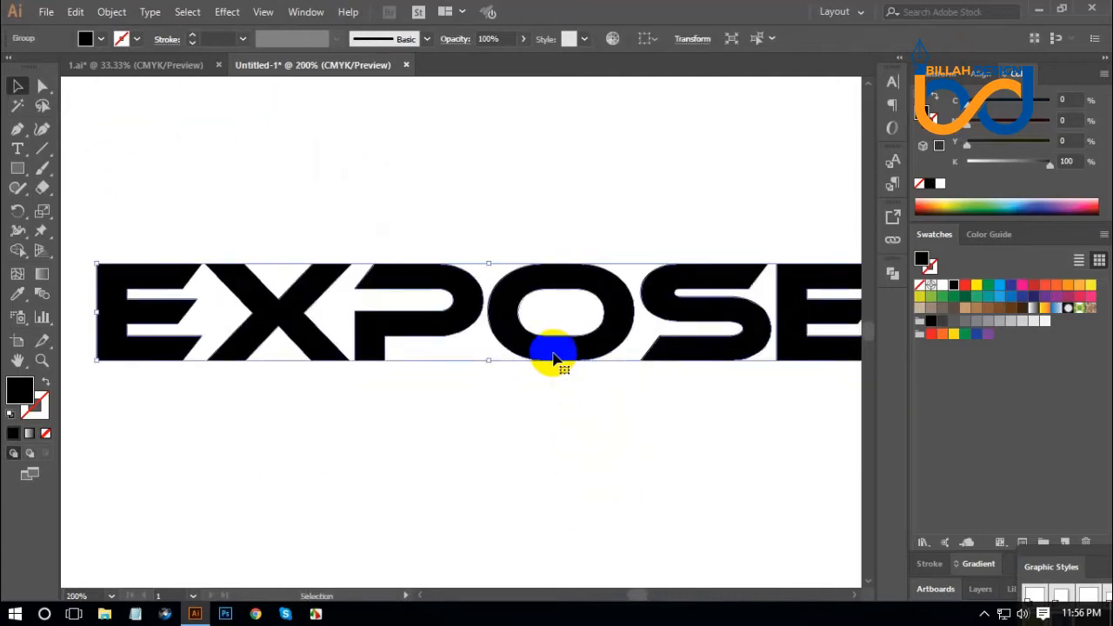
{"action": "right_click", "coordinate": [554, 356]}
{"action": "left_click", "coordinate": [603, 228]}
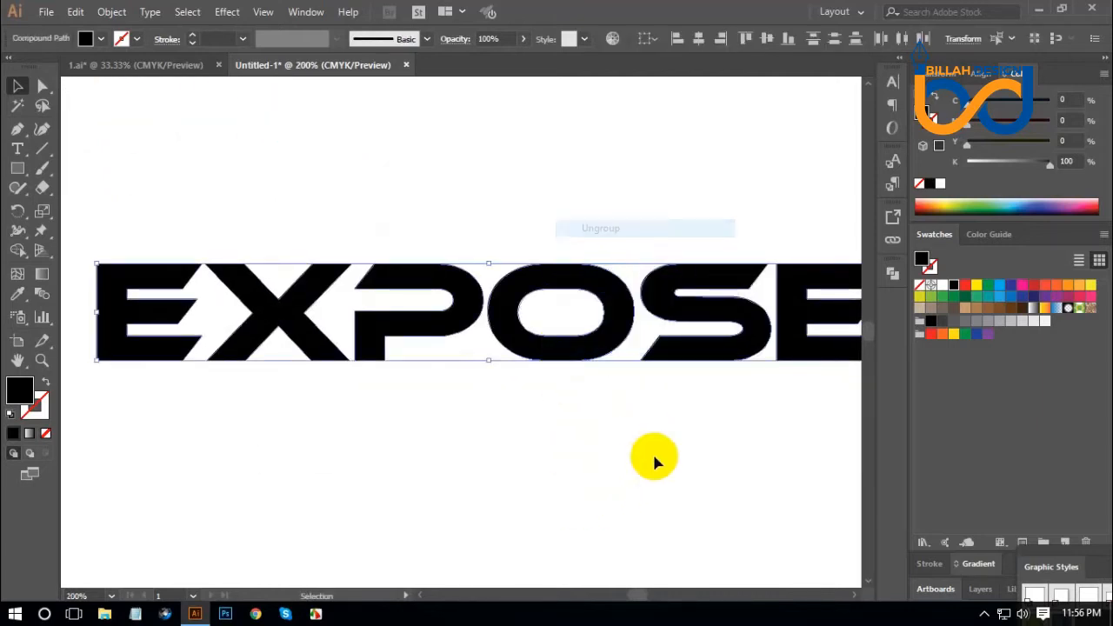
{"action": "left_click", "coordinate": [401, 421]}
Extend the inner edge of the first E's upper notch leftward through the stem, past the letter's outer edge.
{"action": "left_click_drag", "start_coordinate": [401, 421], "coordinate": [522, 418]}
{"action": "left_click_drag", "start_coordinate": [355, 426], "coordinate": [460, 440]}
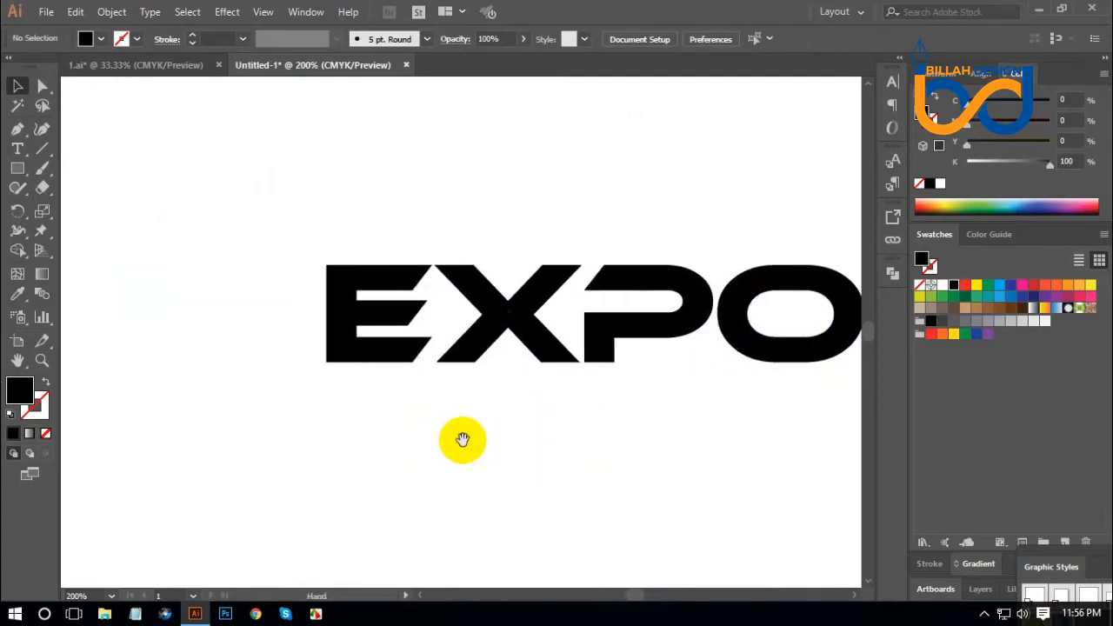
{"action": "key", "text": "ctrl+plus"}
{"action": "key", "text": "ctrl+plus"}
{"action": "left_click_drag", "start_coordinate": [336, 241], "coordinate": [393, 277]}
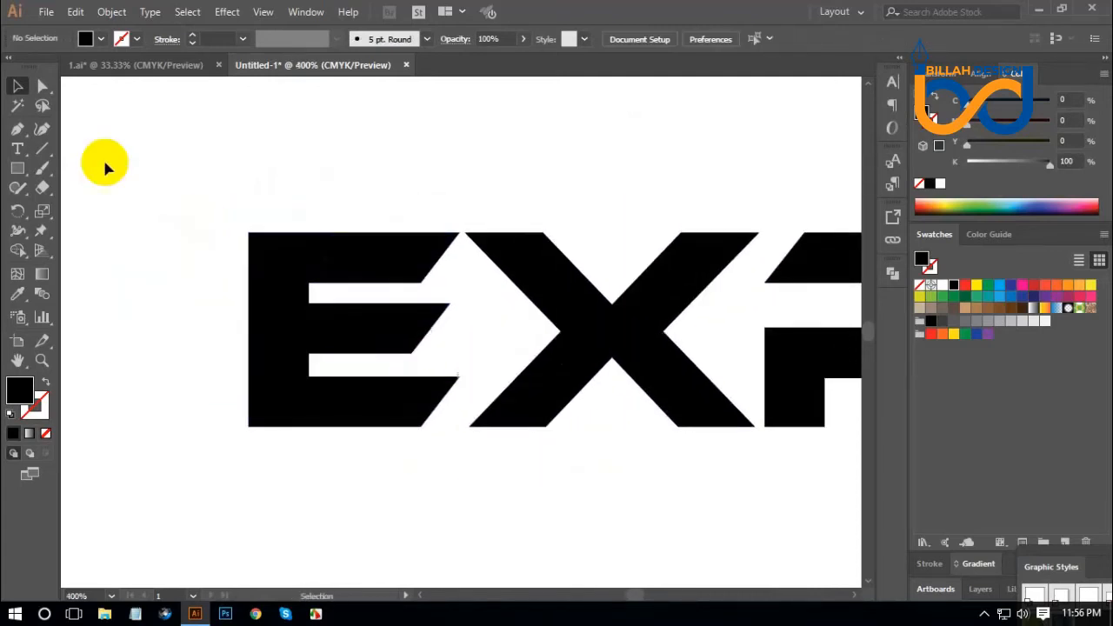
{"action": "left_click", "coordinate": [45, 87]}
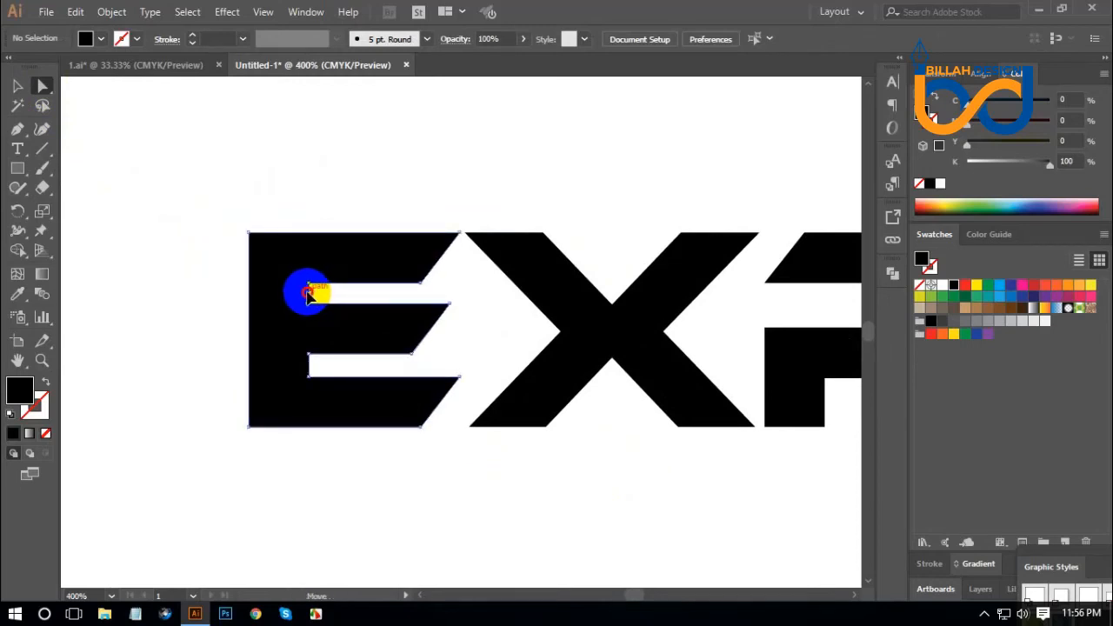
{"action": "left_click_drag", "start_coordinate": [306, 293], "coordinate": [195, 293]}
{"action": "left_click", "coordinate": [195, 280]}
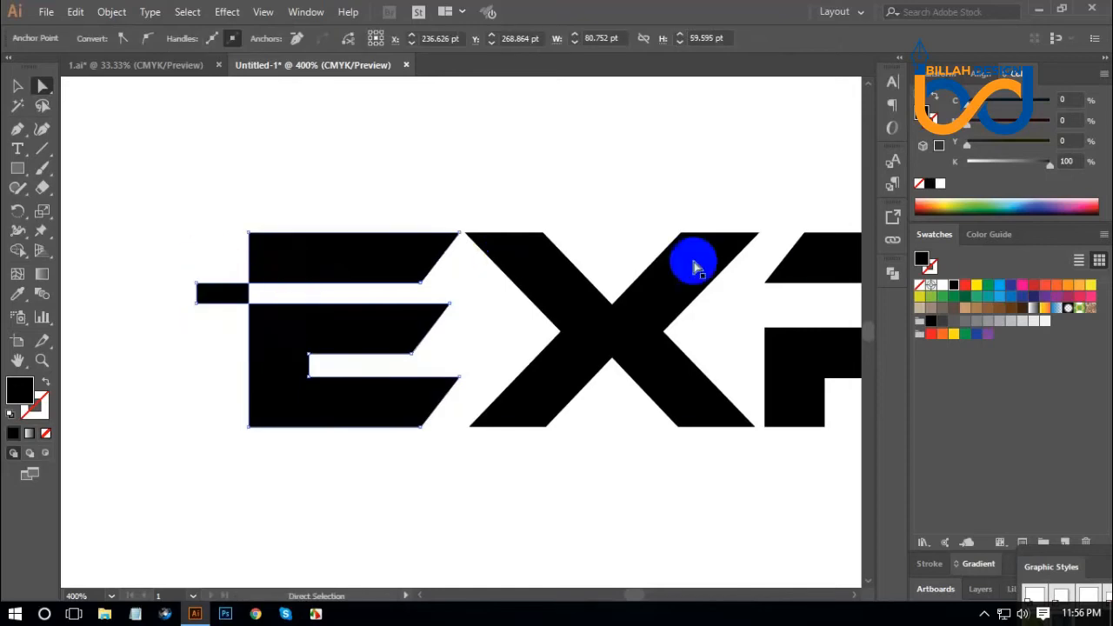
Split the first E with Pathfinder Divide and delete the small block protruding from its stem.
{"action": "left_click", "coordinate": [891, 274]}
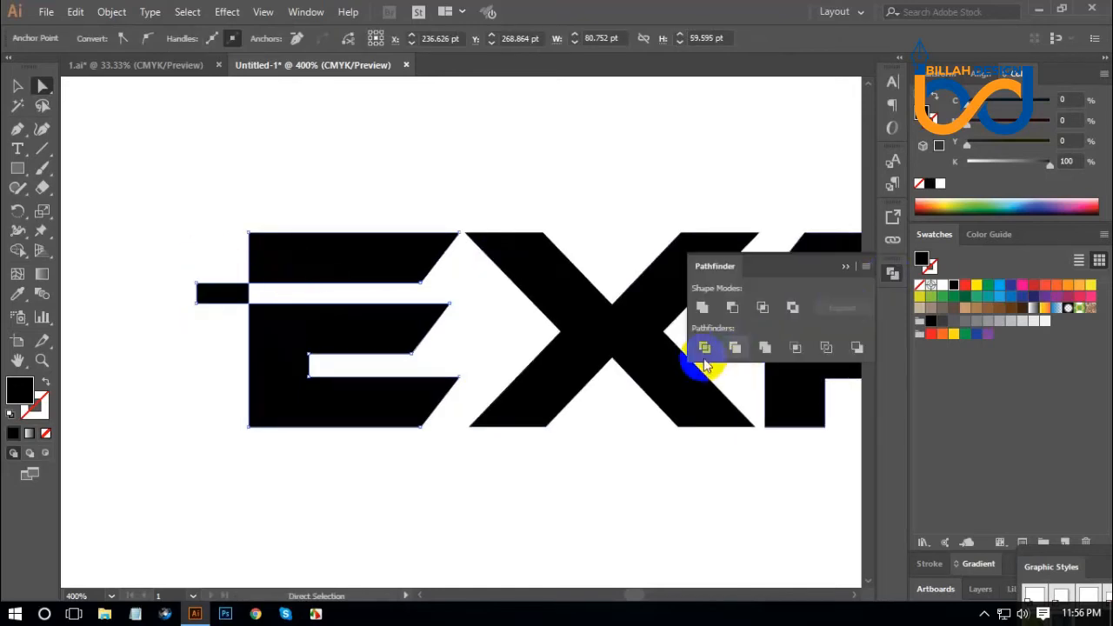
{"action": "left_click", "coordinate": [704, 348]}
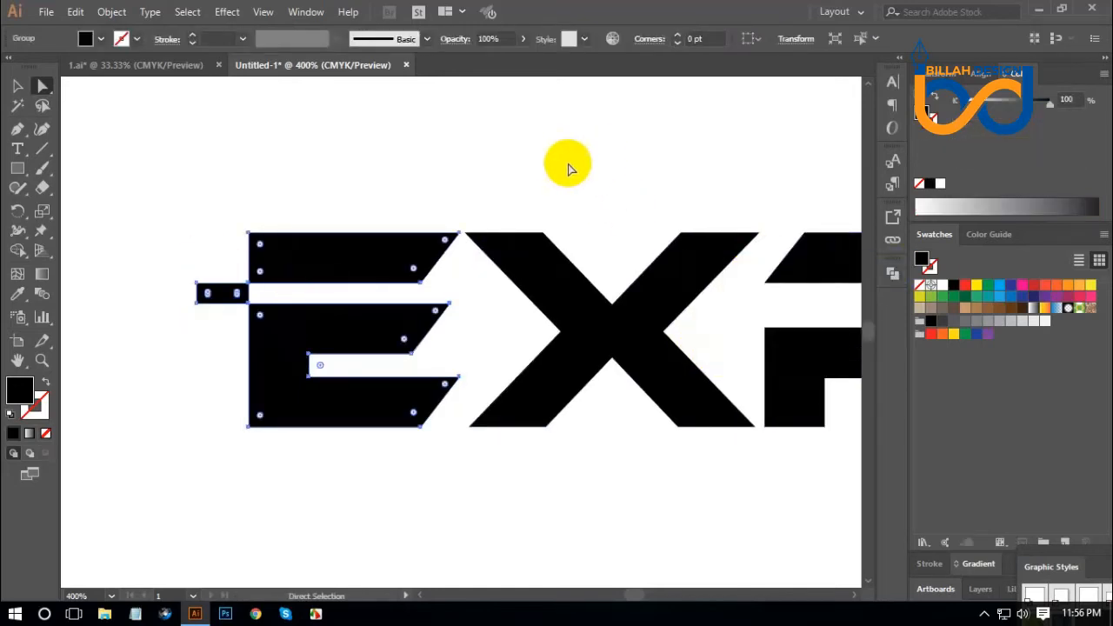
{"action": "left_click", "coordinate": [539, 178]}
{"action": "left_click_drag", "start_coordinate": [226, 295], "coordinate": [162, 259]}
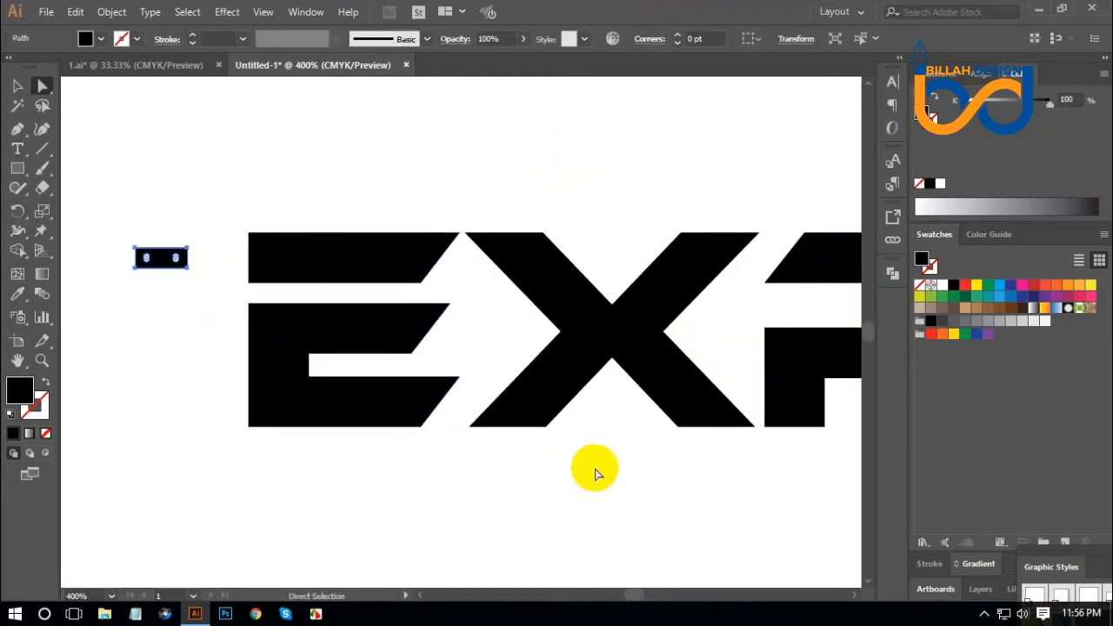
{"action": "key", "text": "Delete"}
Draw a rectangle over the X's upper-left arm end and stretch its bottom edge down to the lower-right foot.
{"action": "scroll", "coordinate": [608, 505], "scroll_direction": "right", "scroll_amount": 3}
{"action": "left_click", "coordinate": [479, 357]}
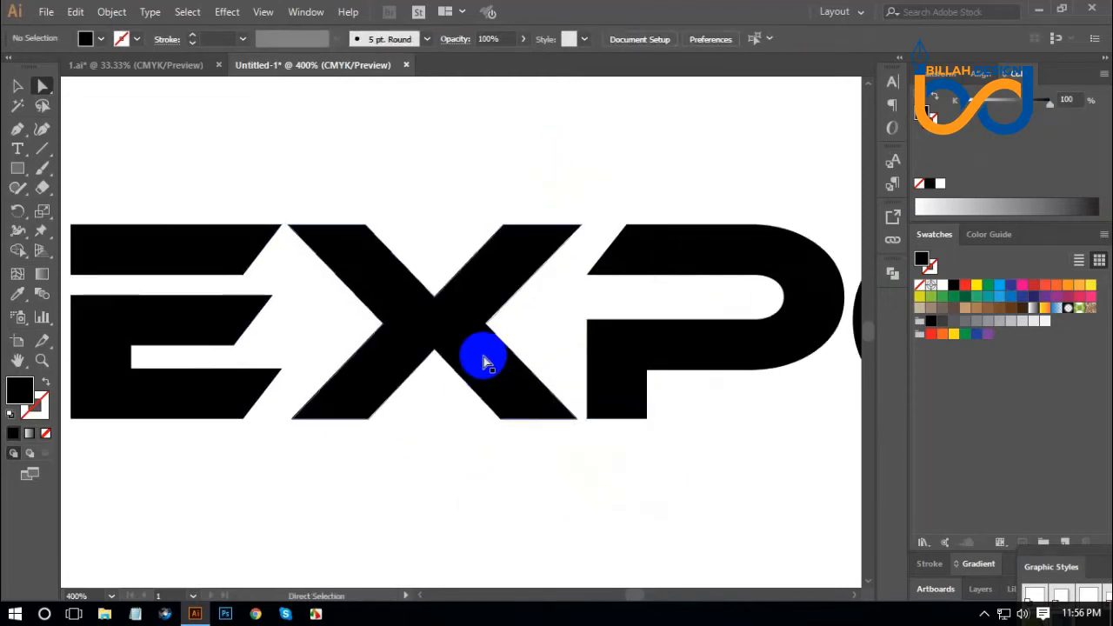
{"action": "left_click", "coordinate": [468, 454]}
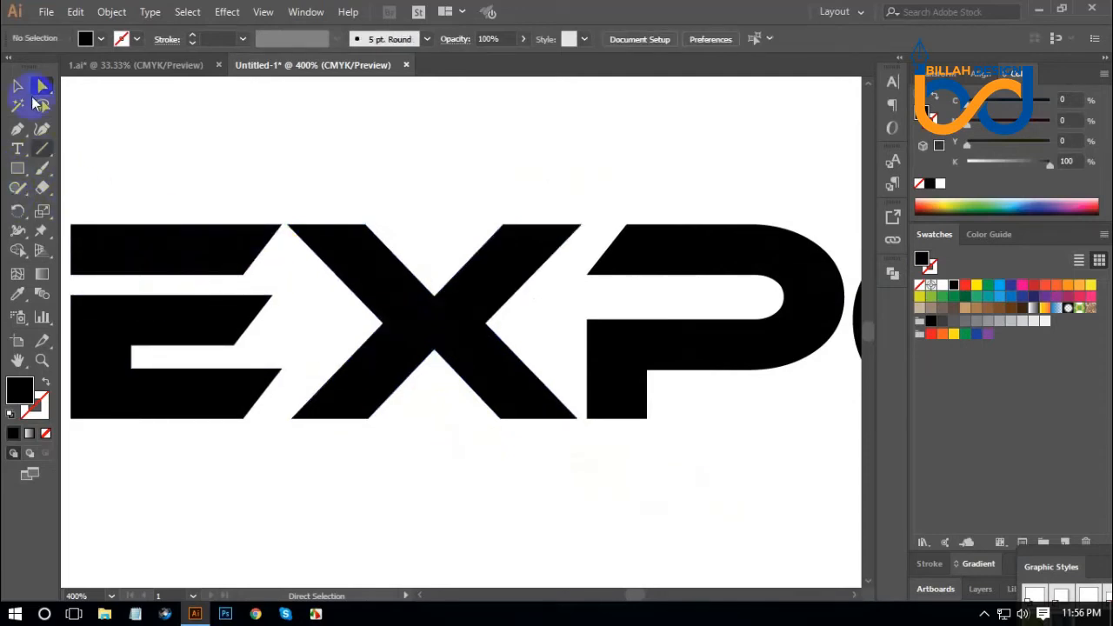
{"action": "left_click", "coordinate": [19, 171]}
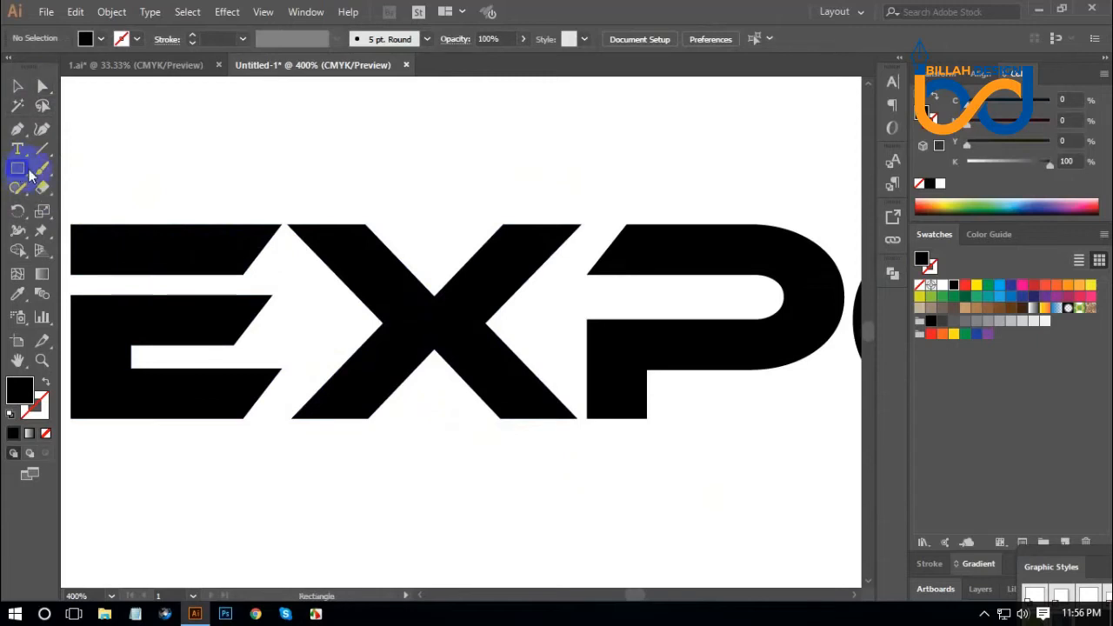
{"action": "left_click_drag", "start_coordinate": [289, 224], "coordinate": [369, 261]}
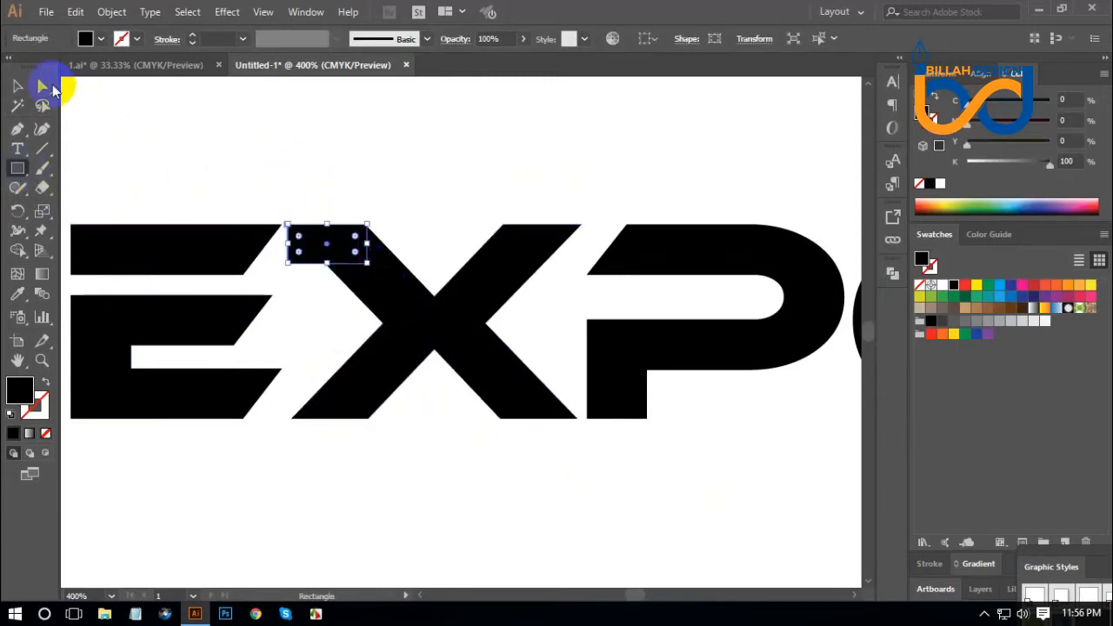
{"action": "left_click", "coordinate": [46, 87]}
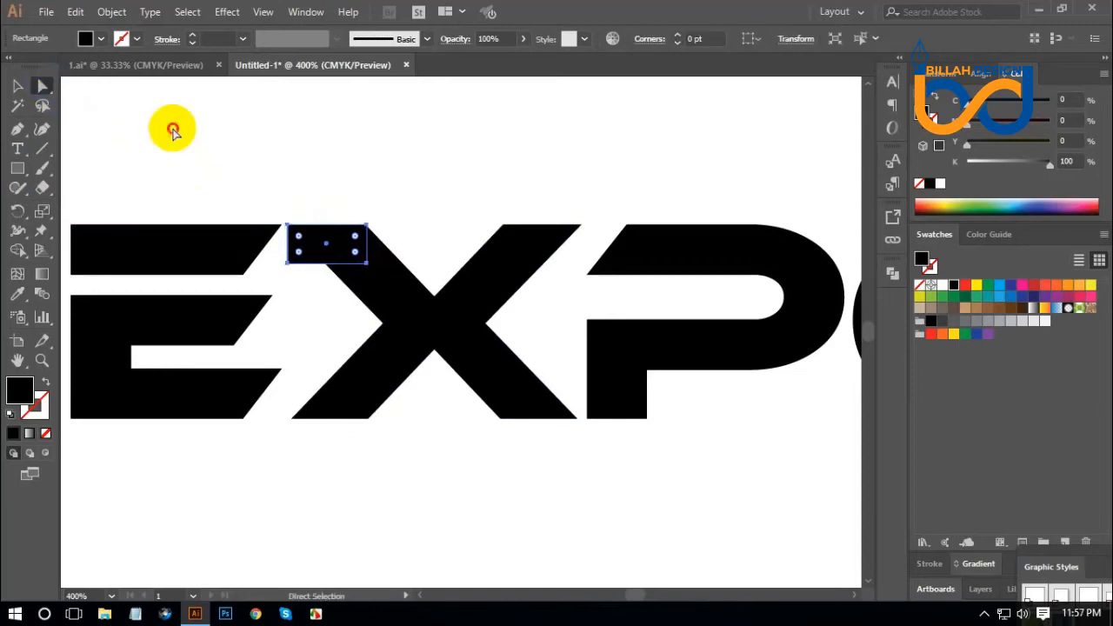
{"action": "left_click", "coordinate": [268, 271]}
{"action": "mouse_move", "coordinate": [313, 268]}
{"action": "left_mouse_down"}
{"action": "mouse_move", "coordinate": [368, 340]}
{"action": "mouse_move", "coordinate": [496, 441]}
{"action": "mouse_move", "coordinate": [523, 420]}
{"action": "left_mouse_up"}
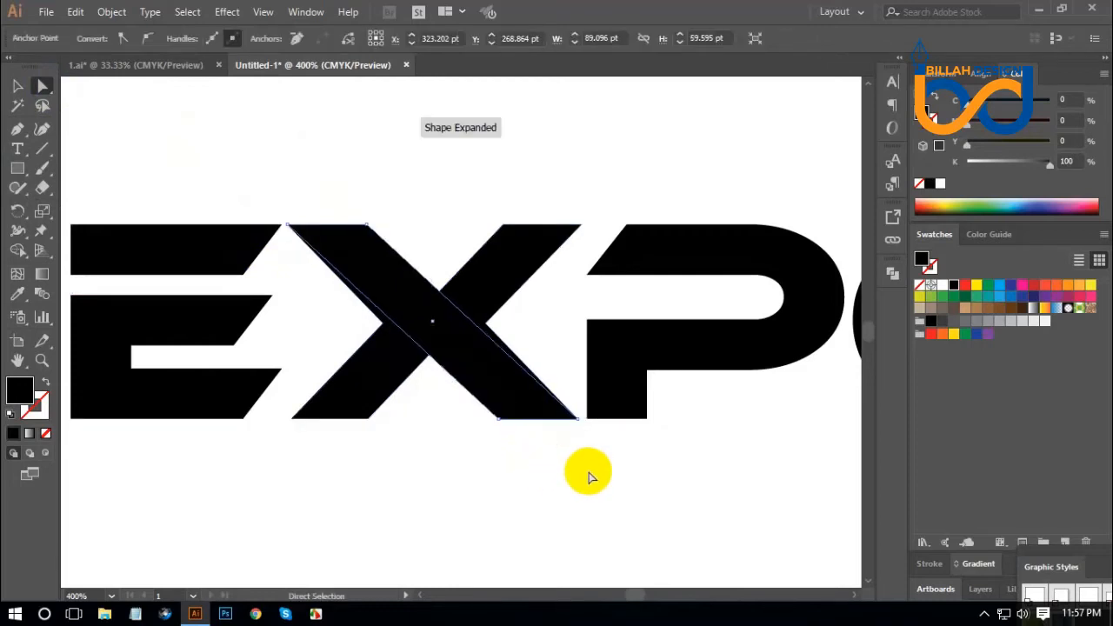
Nudge the diagonal bar's bottom edge about 10 pt left to match the X's slant, and delete the original X.
{"action": "key", "text": "Left"}
{"action": "key", "text": "Left"}
{"action": "key", "text": "Left"}
{"action": "key", "text": "Left"}
{"action": "key", "text": "Left"}
{"action": "key", "text": "Left"}
{"action": "key", "text": "Left"}
{"action": "key", "text": "Left"}
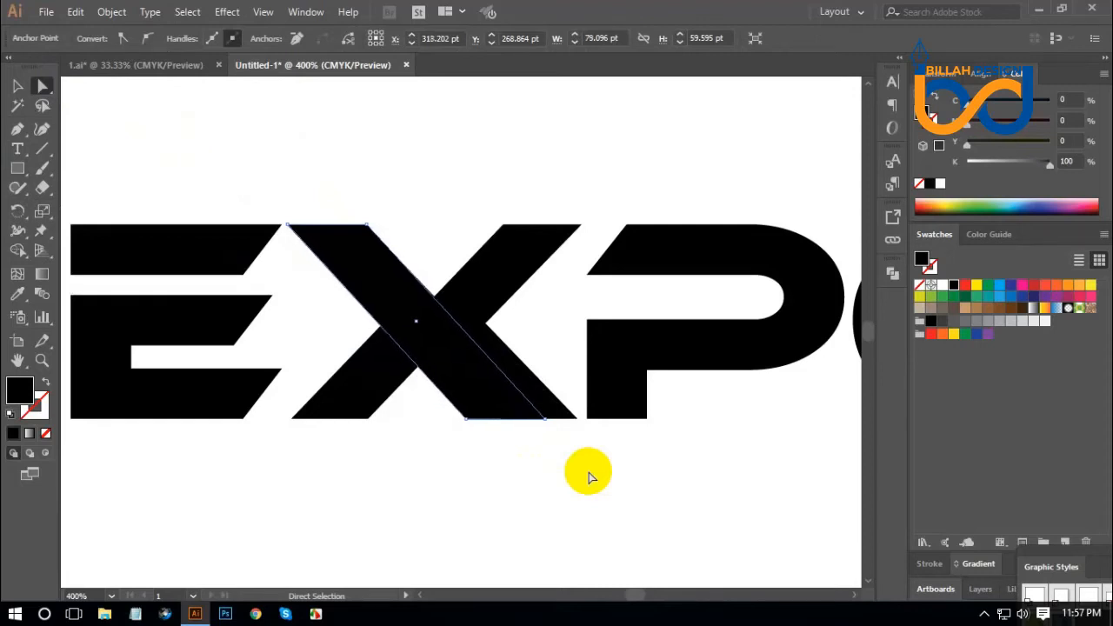
{"action": "left_click_drag", "start_coordinate": [487, 287], "coordinate": [707, 458]}
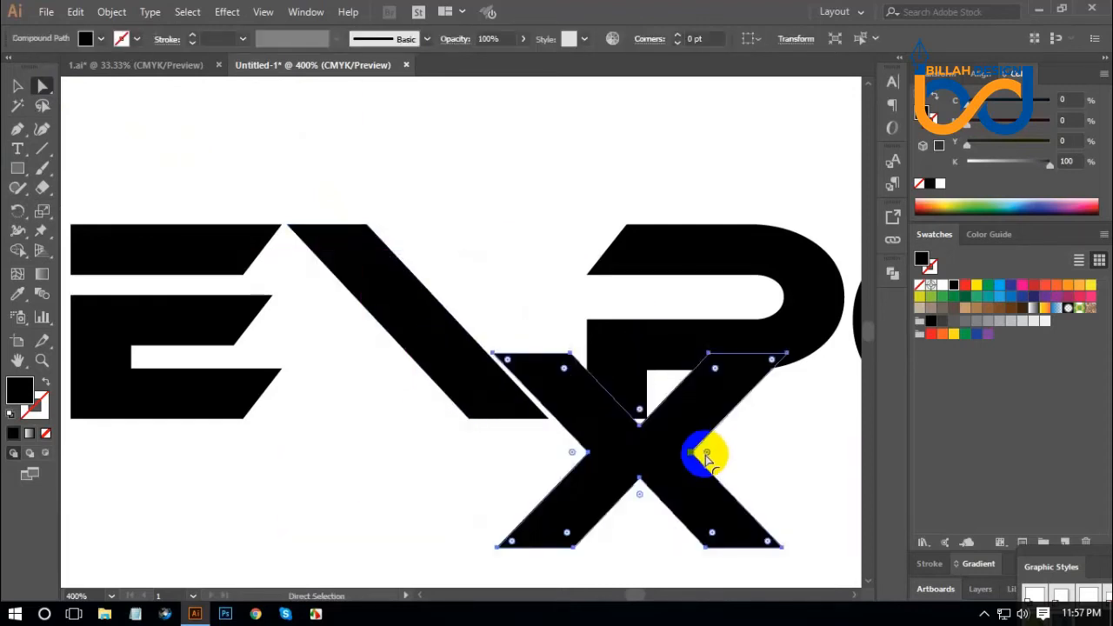
{"action": "key", "text": "Delete"}
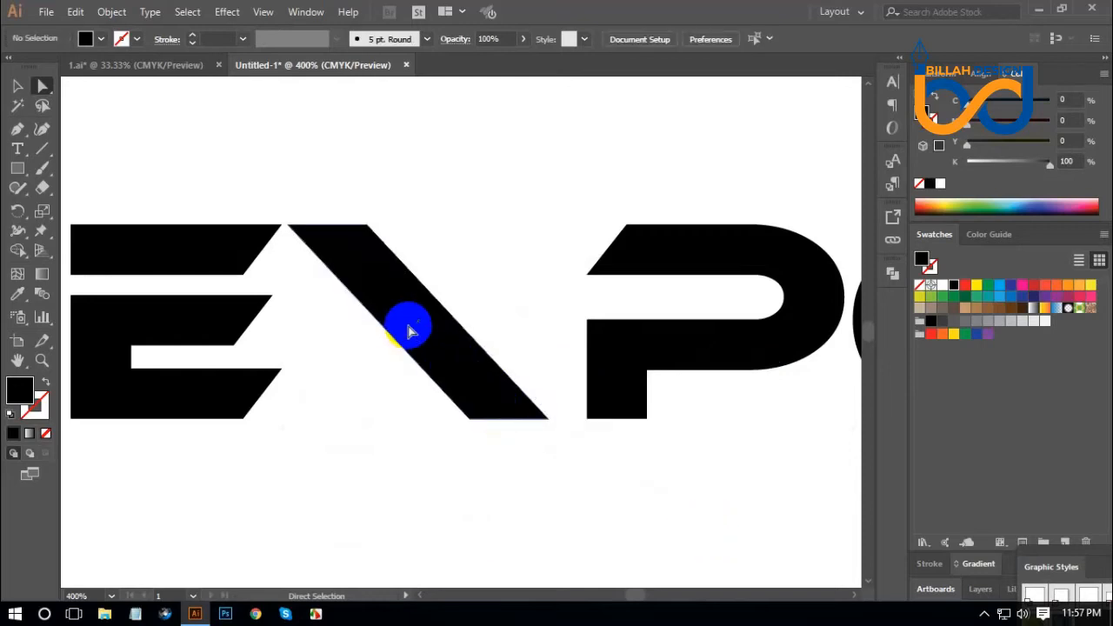
Reflect a copy of the diagonal bar across the vertical axis to form a new X.
{"action": "left_click", "coordinate": [411, 331]}
{"action": "right_click", "coordinate": [414, 315]}
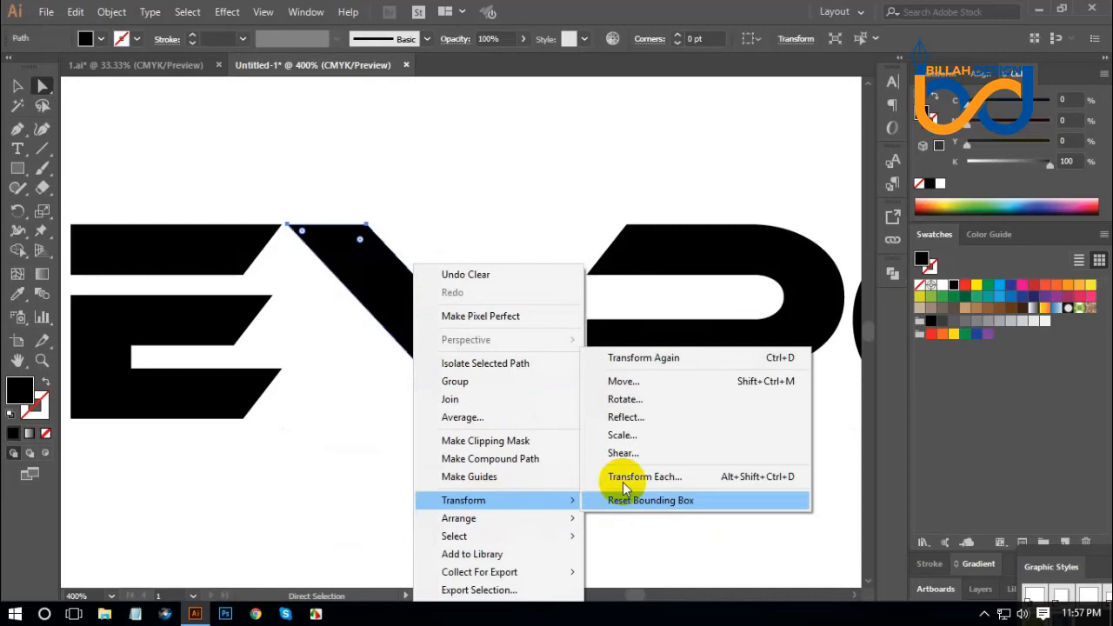
{"action": "left_click", "coordinate": [627, 417]}
{"action": "left_click_drag", "start_coordinate": [668, 148], "coordinate": [729, 178]}
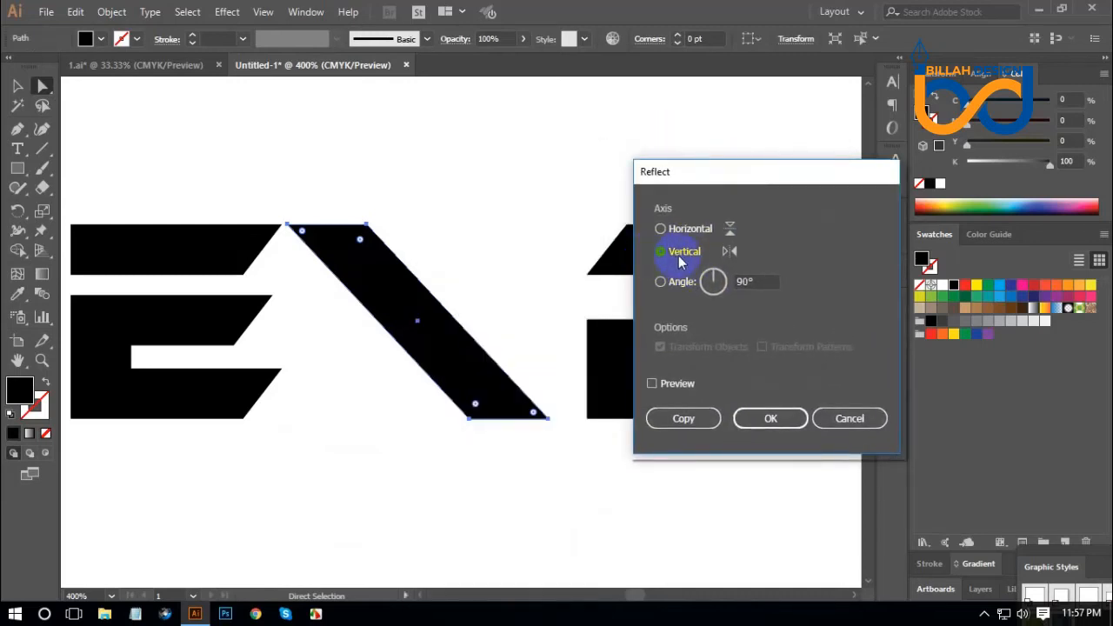
{"action": "left_click", "coordinate": [703, 418]}
{"action": "left_click", "coordinate": [641, 496]}
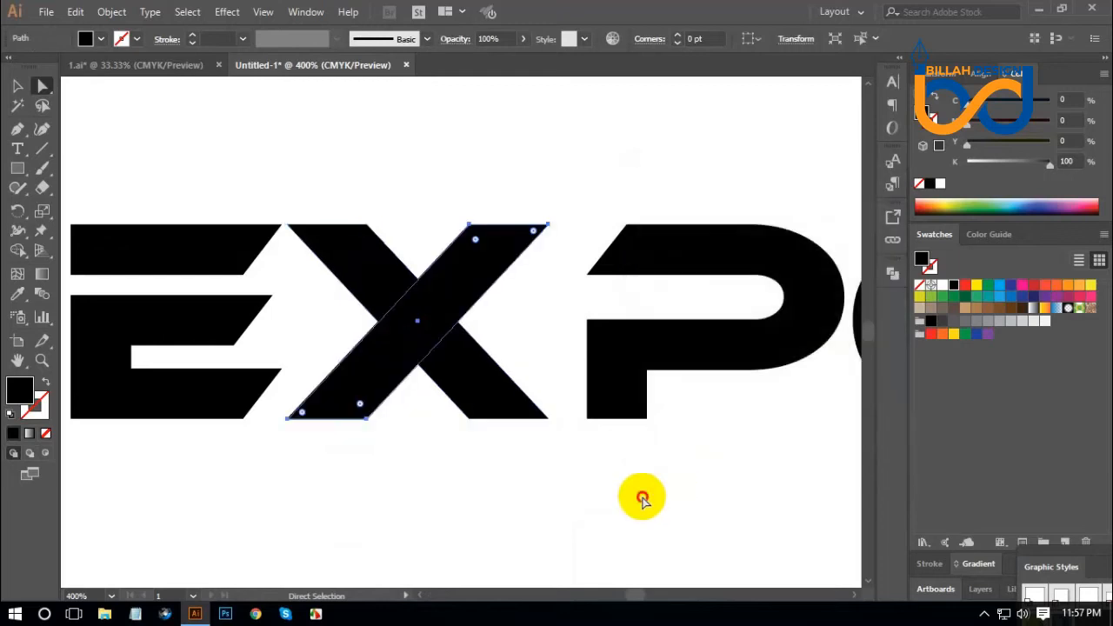
Offset the X's rising diagonal bar by 5 pt with miter joins.
{"action": "key", "text": "space"}
{"action": "left_click_drag", "start_coordinate": [454, 461], "coordinate": [549, 465]}
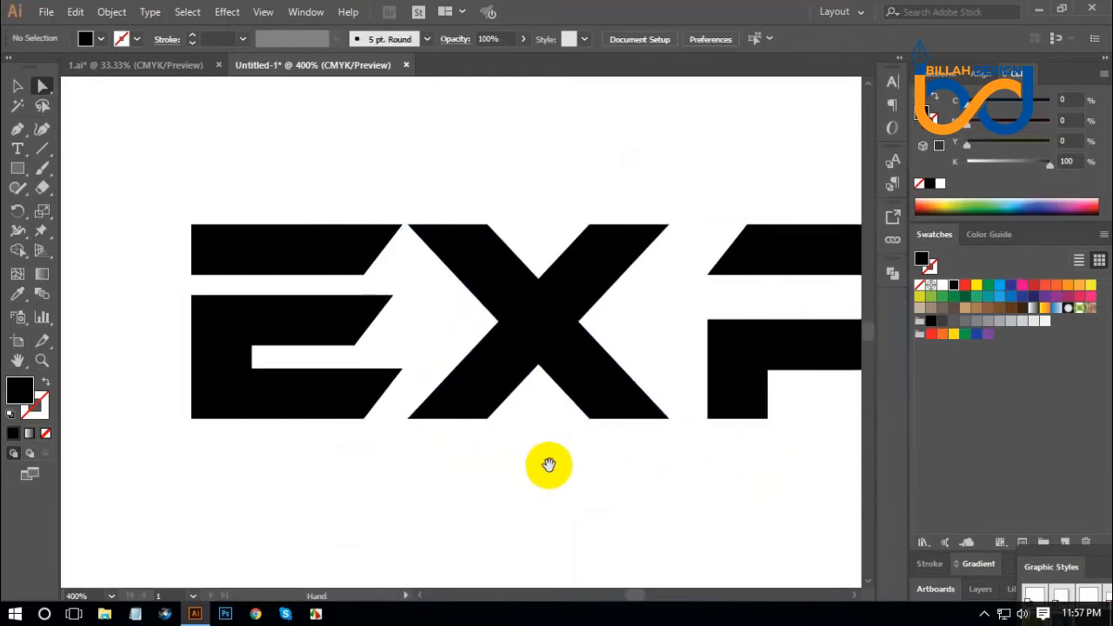
{"action": "left_click", "coordinate": [584, 293]}
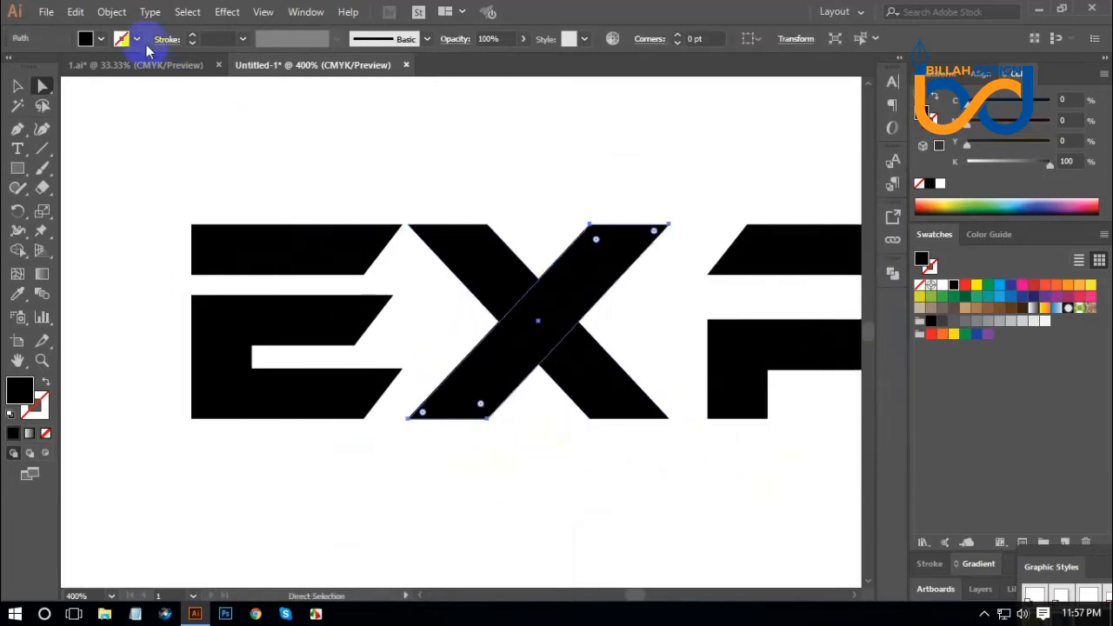
{"action": "left_click", "coordinate": [112, 12]}
{"action": "mouse_move", "coordinate": [321, 365]}
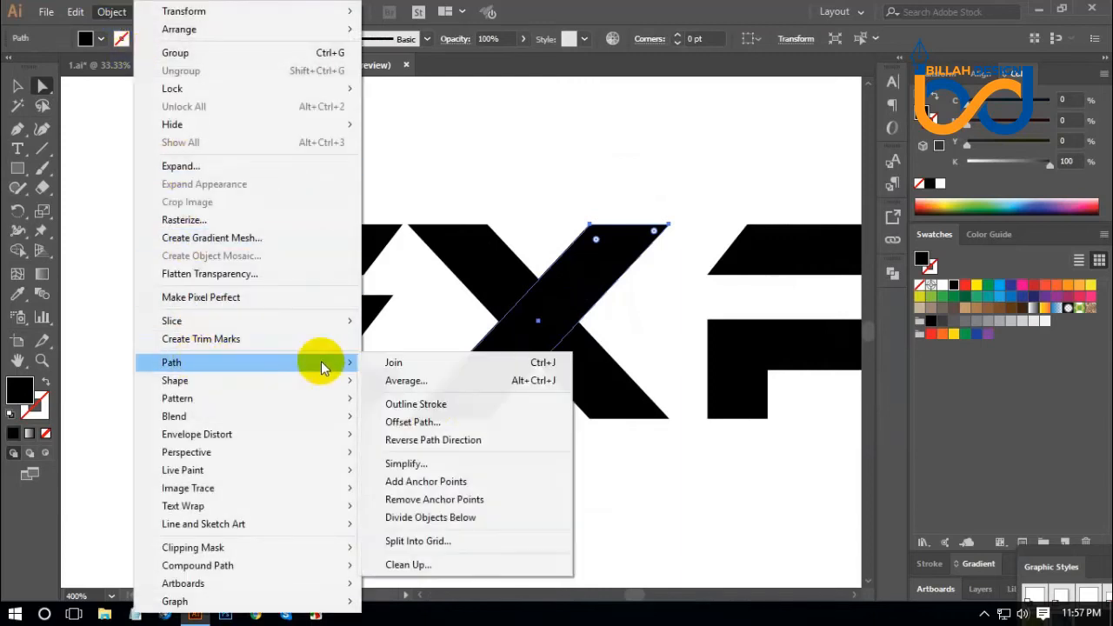
{"action": "left_click", "coordinate": [426, 423]}
{"action": "left_click_drag", "start_coordinate": [713, 380], "coordinate": [843, 345]}
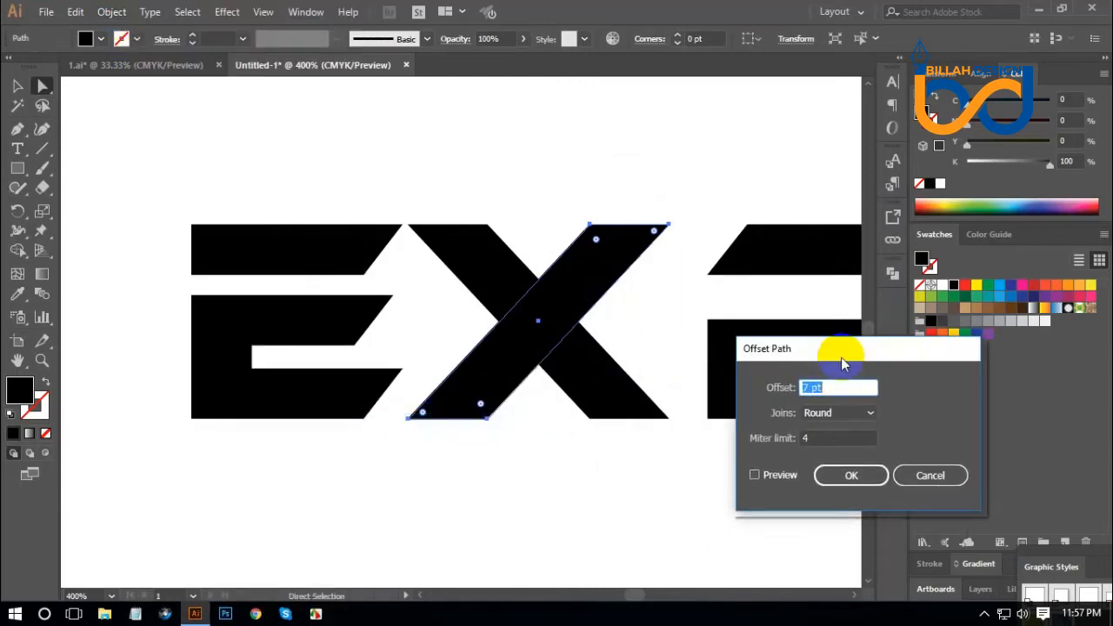
{"action": "left_click", "coordinate": [755, 474]}
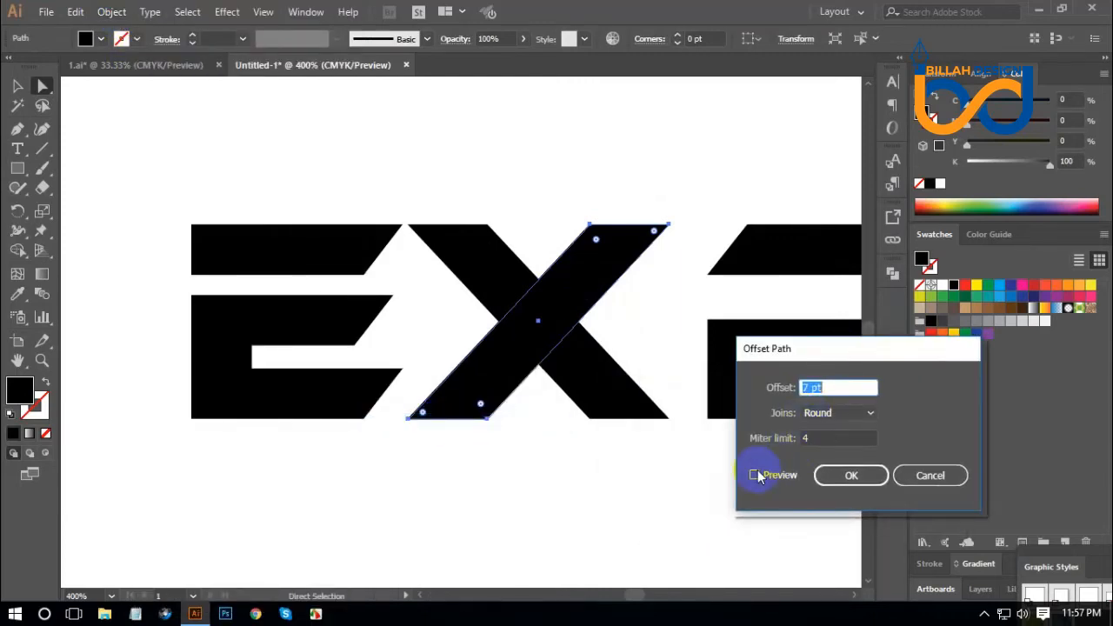
{"action": "left_click", "coordinate": [839, 414]}
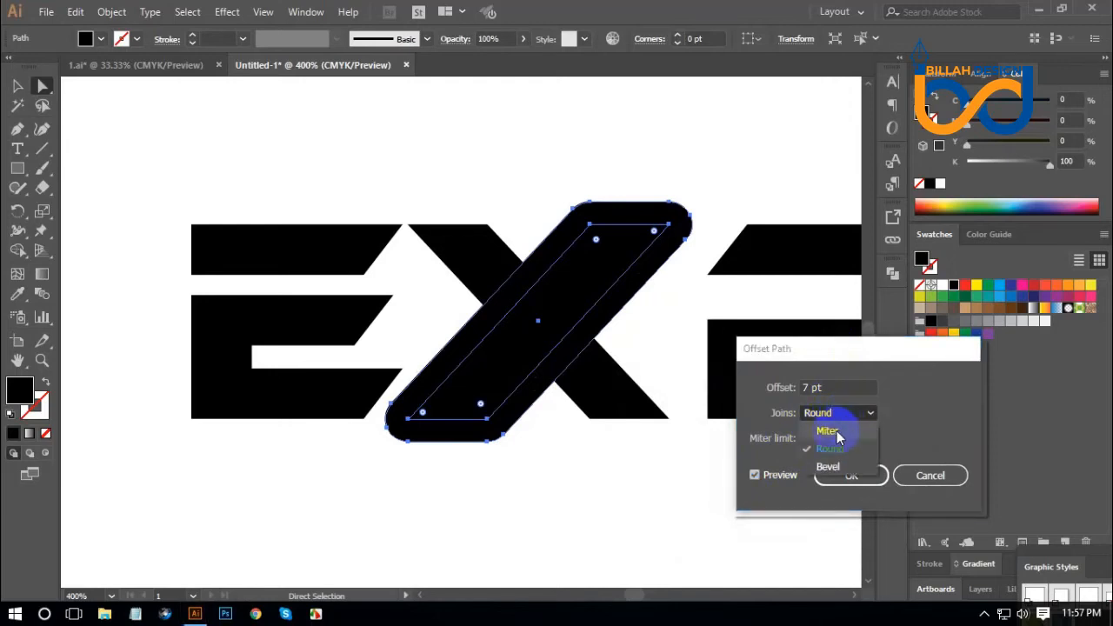
{"action": "left_click", "coordinate": [830, 431]}
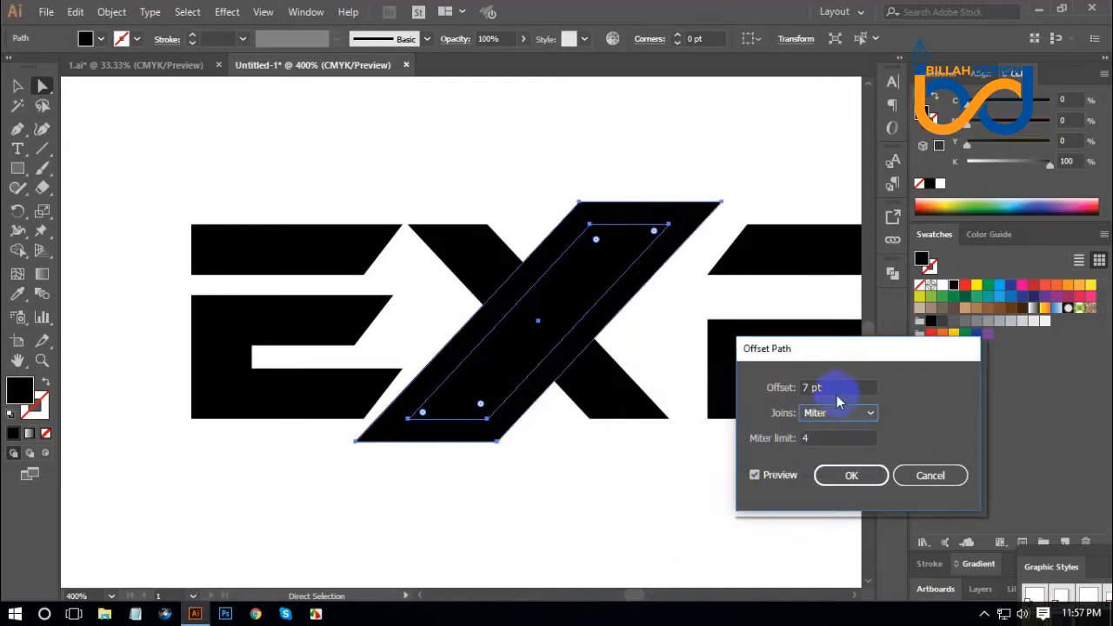
{"action": "key", "text": "Down"}
{"action": "key", "text": "Down"}
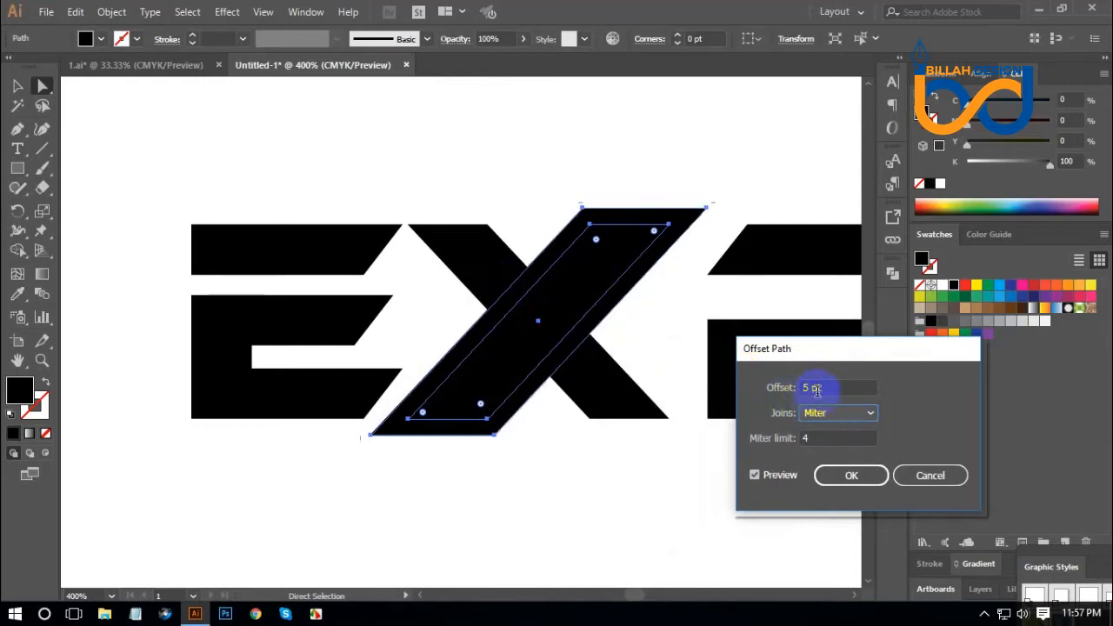
{"action": "left_click", "coordinate": [850, 481]}
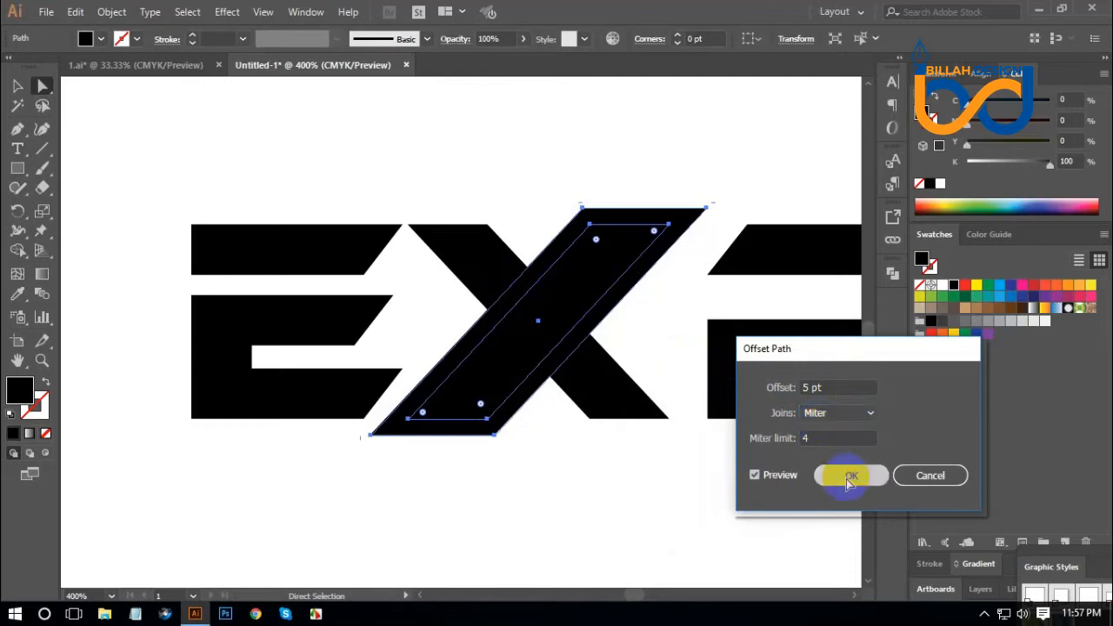
Select the X's overlapping bars and offset outline, and cut a gap across the upper-left arm with Shape Builder.
{"action": "left_click", "coordinate": [516, 248]}
{"action": "left_click_drag", "start_coordinate": [473, 154], "coordinate": [639, 509]}
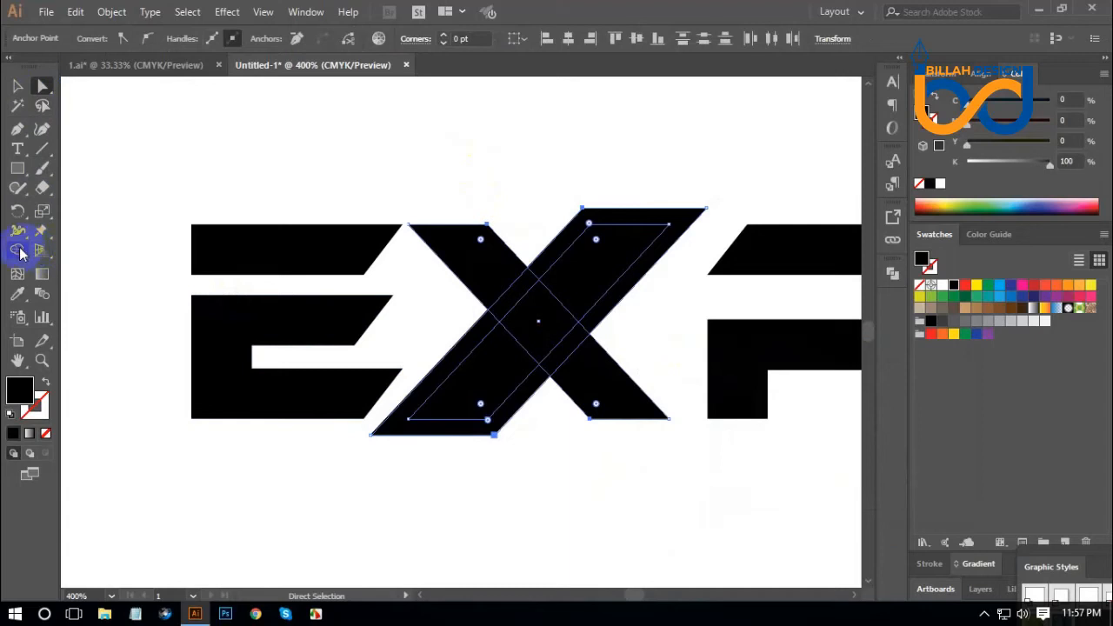
{"action": "left_click", "coordinate": [19, 251]}
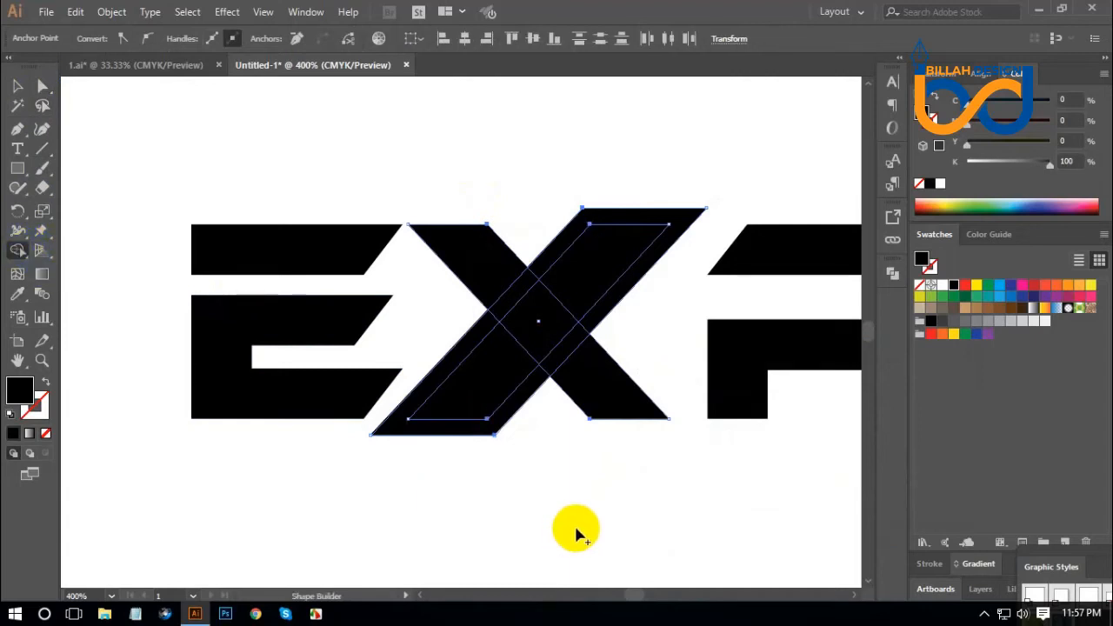
{"action": "left_click_drag", "start_coordinate": [535, 346], "coordinate": [518, 302]}
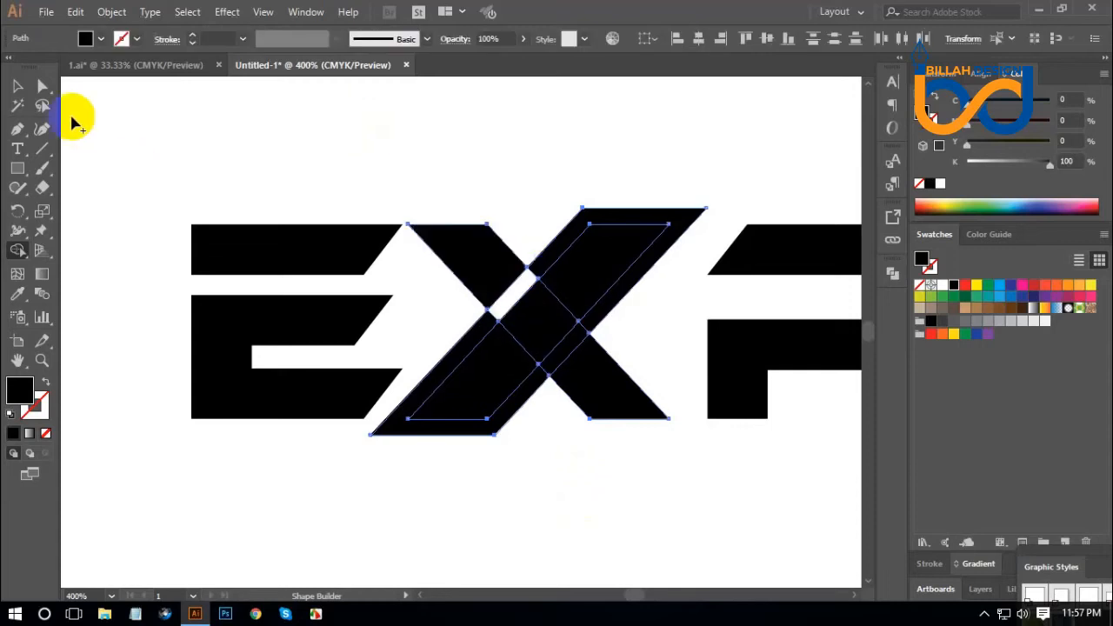
Delete the leftover offset outline around the X's rising diagonal bar.
{"action": "left_click", "coordinate": [43, 87]}
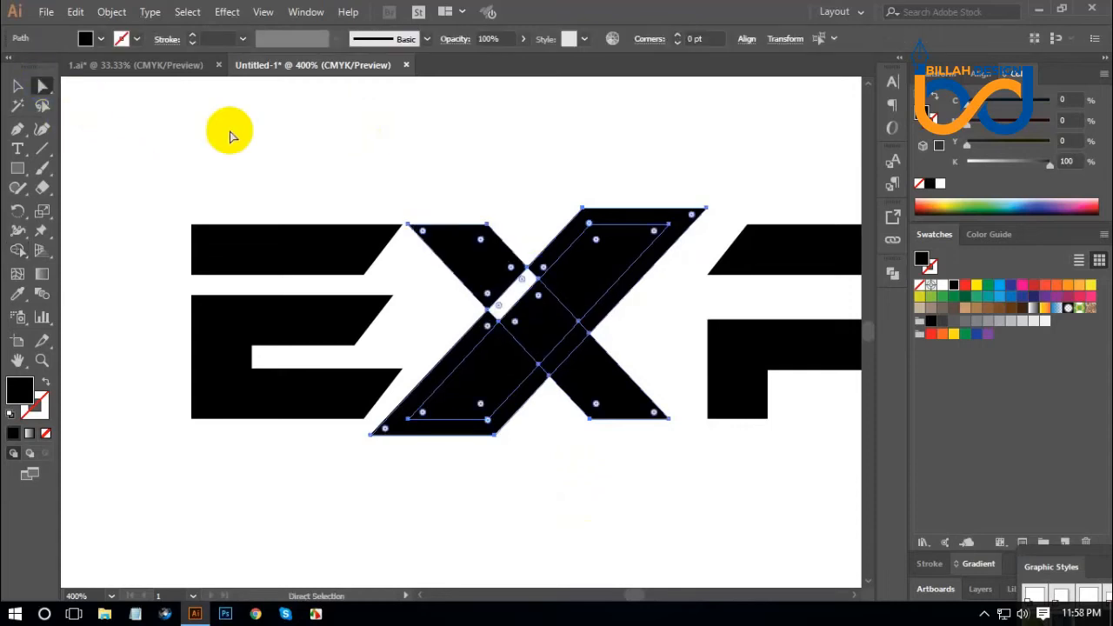
{"action": "left_click", "coordinate": [333, 144]}
{"action": "left_click", "coordinate": [577, 229]}
{"action": "mouse_move", "coordinate": [574, 231]}
{"action": "left_mouse_down"}
{"action": "mouse_move", "coordinate": [537, 144]}
{"action": "mouse_move", "coordinate": [437, 139]}
{"action": "mouse_move", "coordinate": [508, 398]}
{"action": "left_mouse_up"}
{"action": "key", "text": "Delete"}
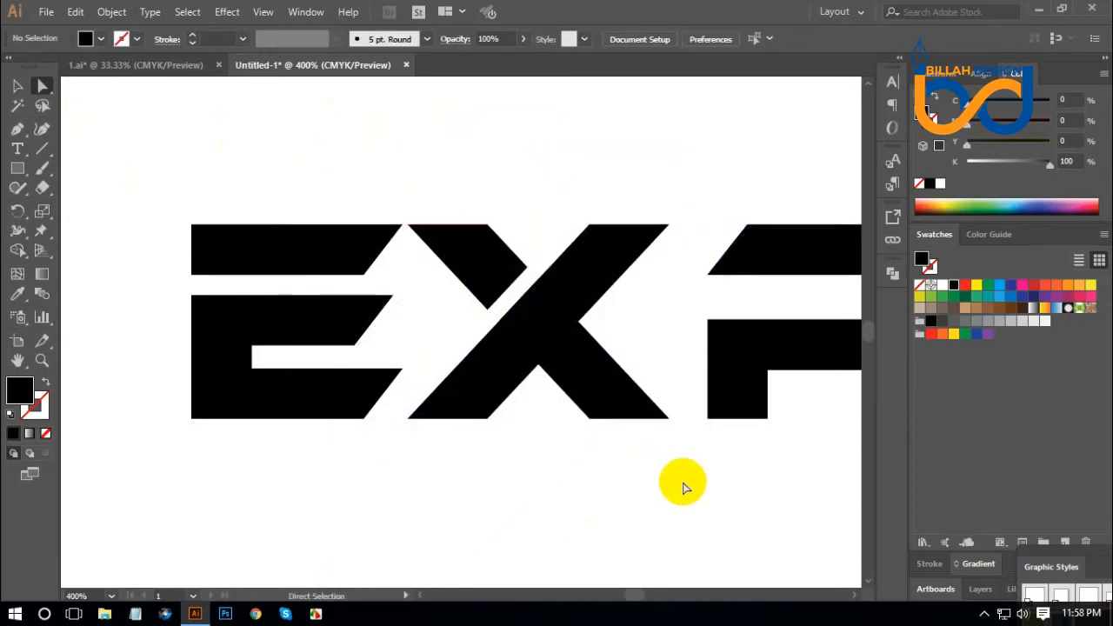
Stretch the right end of the first E's top bar to merge into the X's detached upper-left arm.
{"action": "left_click_drag", "start_coordinate": [527, 464], "coordinate": [558, 461]}
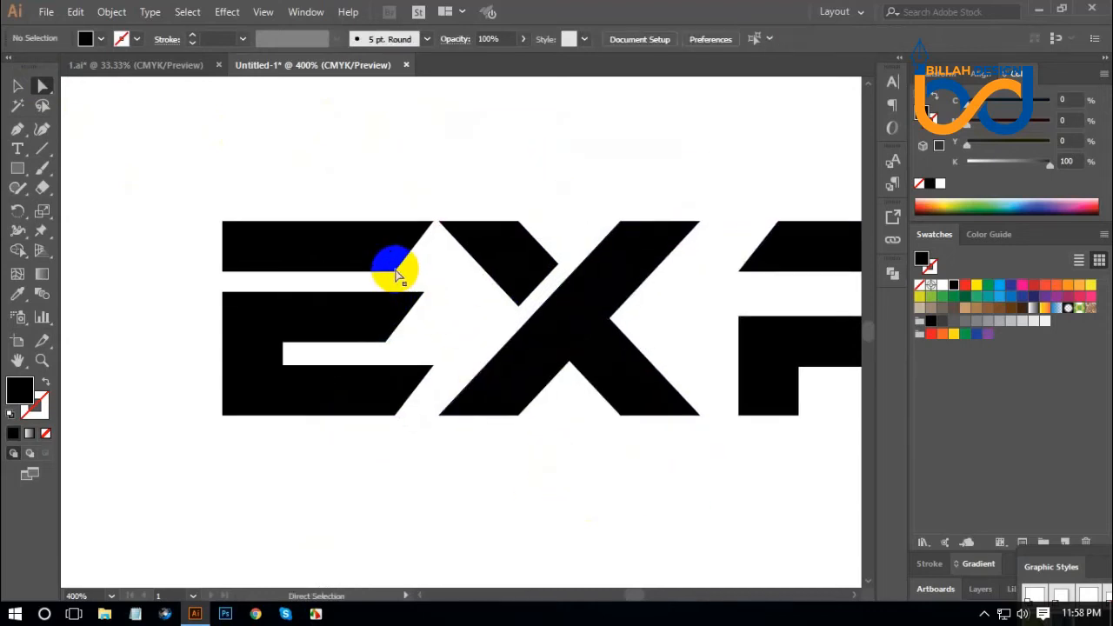
{"action": "left_click_drag", "start_coordinate": [395, 273], "coordinate": [509, 264]}
{"action": "left_click", "coordinate": [497, 166]}
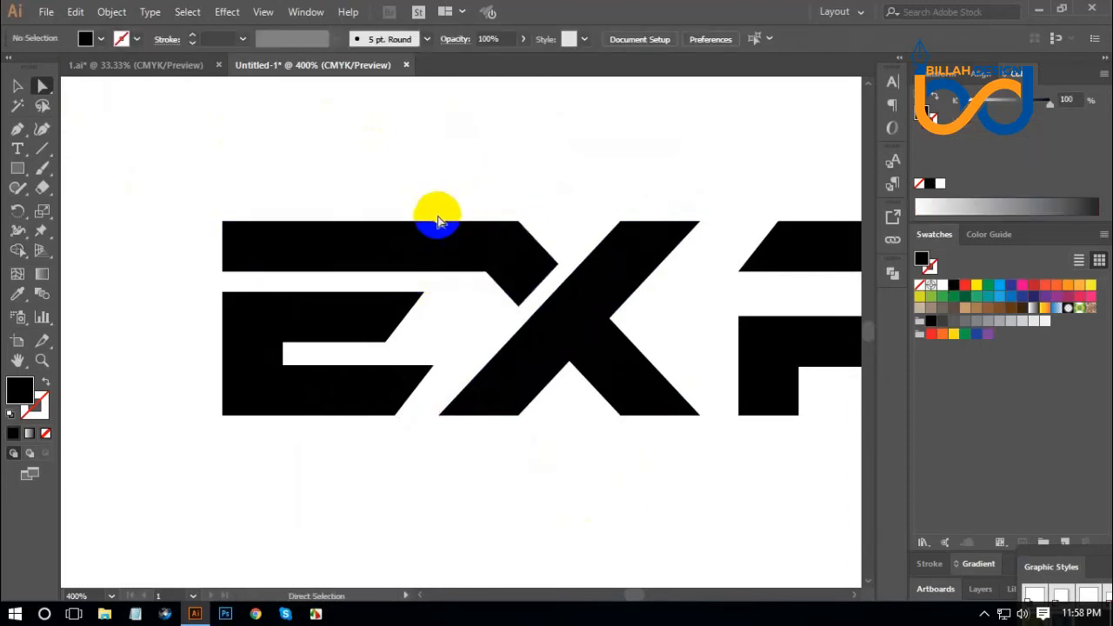
Extend the first E's top bar slightly further into the X's detached arm and unite the two shapes with Pathfinder.
{"action": "left_click_drag", "start_coordinate": [442, 223], "coordinate": [461, 221]}
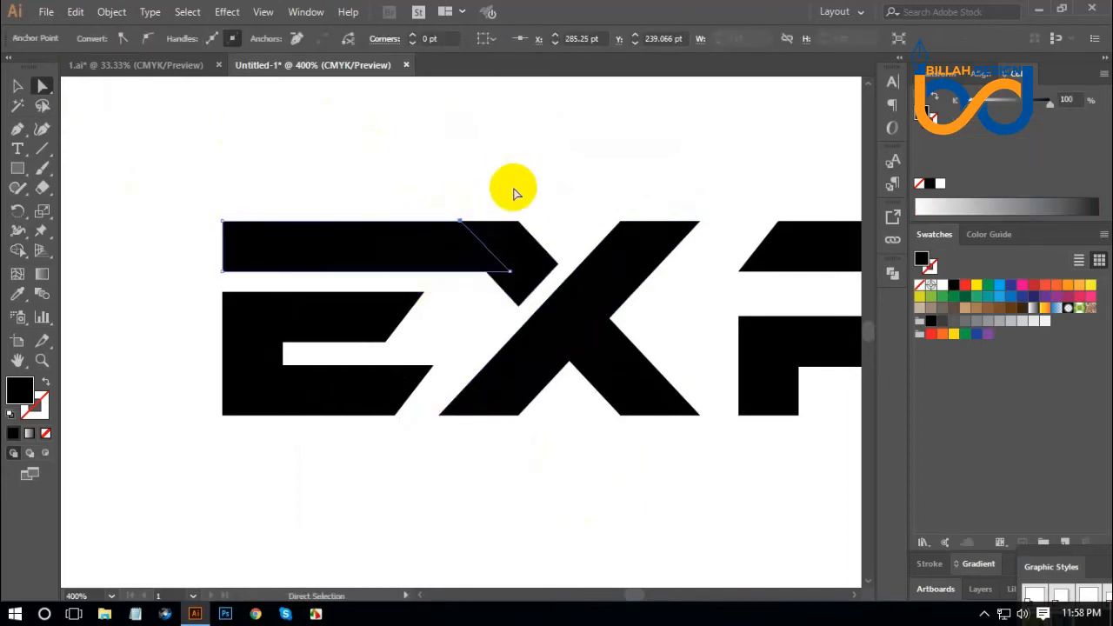
{"action": "left_click", "coordinate": [514, 191]}
{"action": "scroll", "coordinate": [628, 489], "scroll_direction": "right", "scroll_amount": 1}
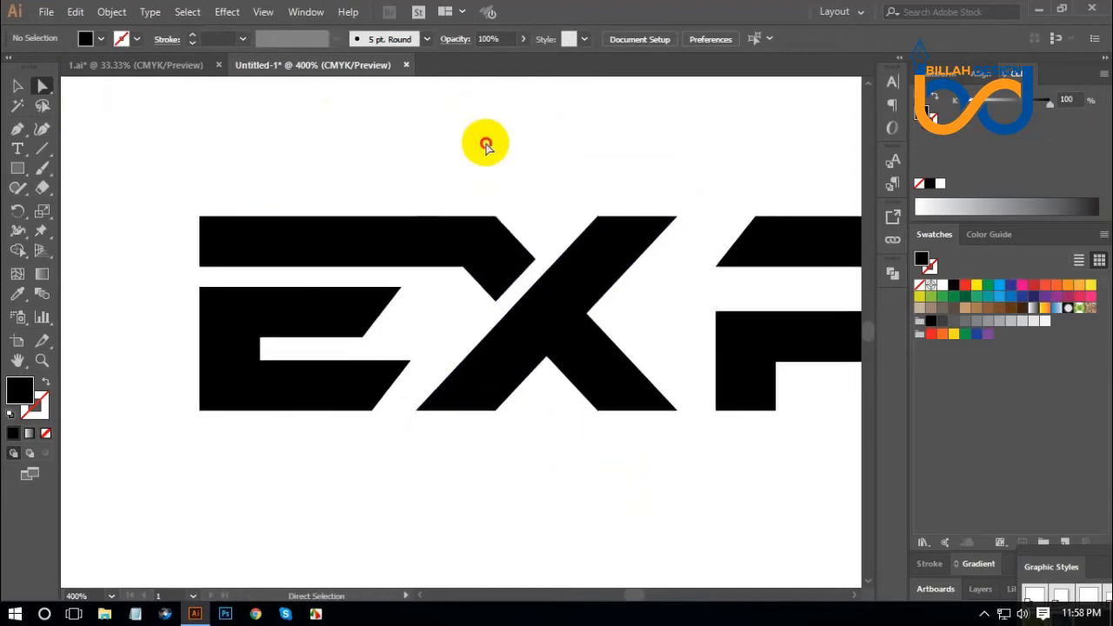
{"action": "left_click_drag", "start_coordinate": [484, 143], "coordinate": [421, 244]}
{"action": "left_click", "coordinate": [783, 241], "text": "shift"}
{"action": "left_click", "coordinate": [893, 273]}
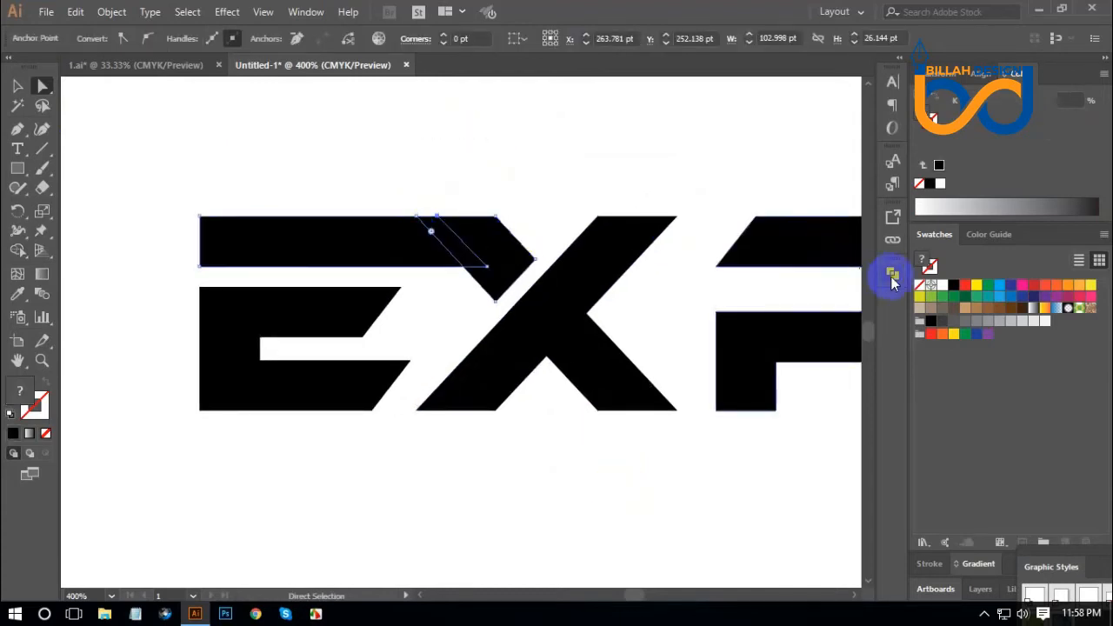
{"action": "left_click", "coordinate": [701, 307]}
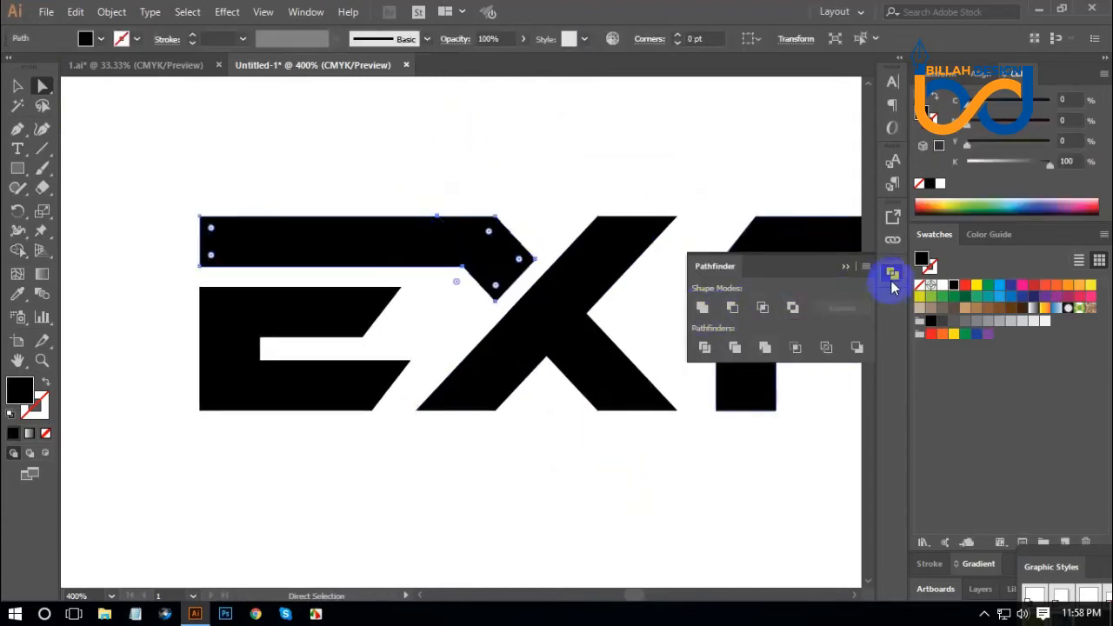
{"action": "left_click", "coordinate": [679, 489]}
Select the X's rising diagonal bar and lower-right leg and unite them into one shape with Pathfinder.
{"action": "left_click_drag", "start_coordinate": [725, 522], "coordinate": [585, 501]}
{"action": "left_click", "coordinate": [455, 337]}
{"action": "left_click", "coordinate": [522, 475]}
{"action": "left_click", "coordinate": [471, 292]}
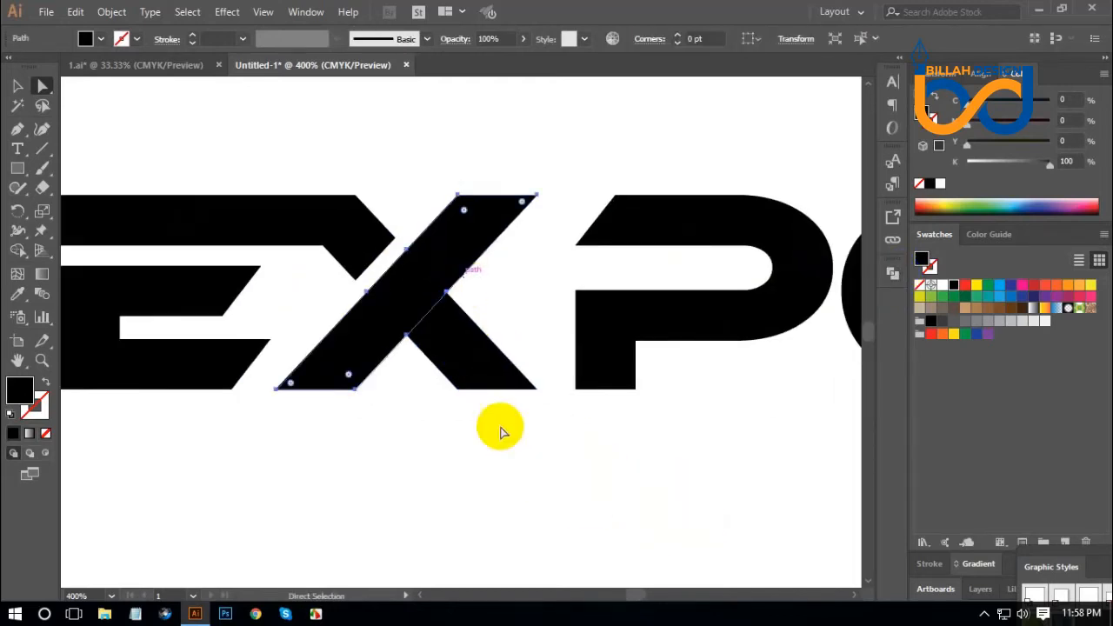
{"action": "left_click", "coordinate": [522, 467]}
{"action": "left_click_drag", "start_coordinate": [522, 467], "coordinate": [386, 291]}
{"action": "left_click", "coordinate": [600, 310]}
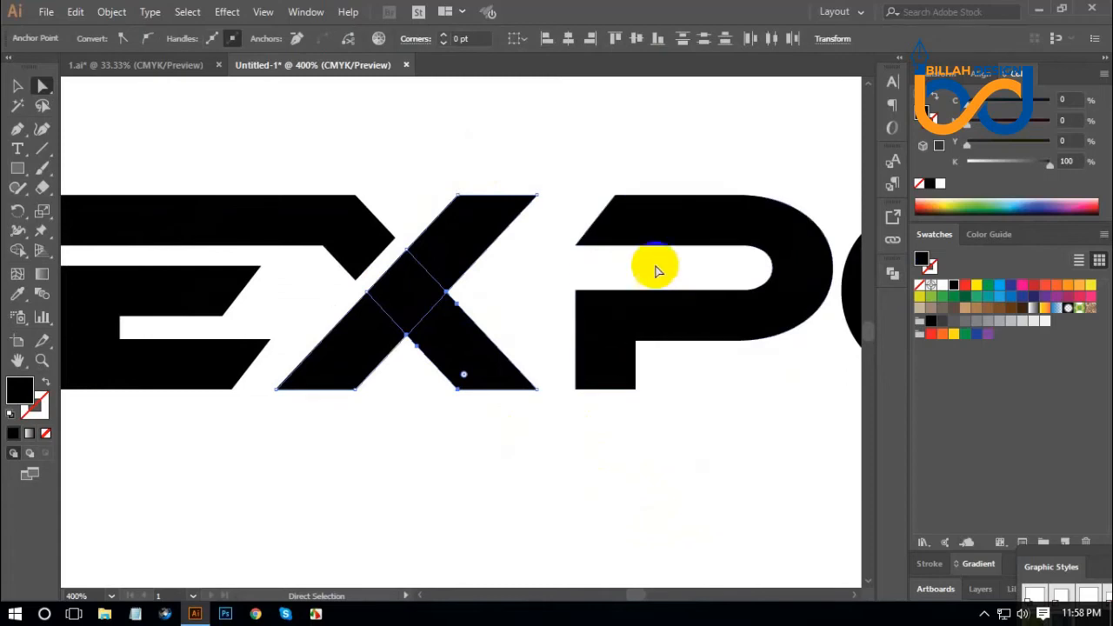
{"action": "left_click", "coordinate": [895, 274]}
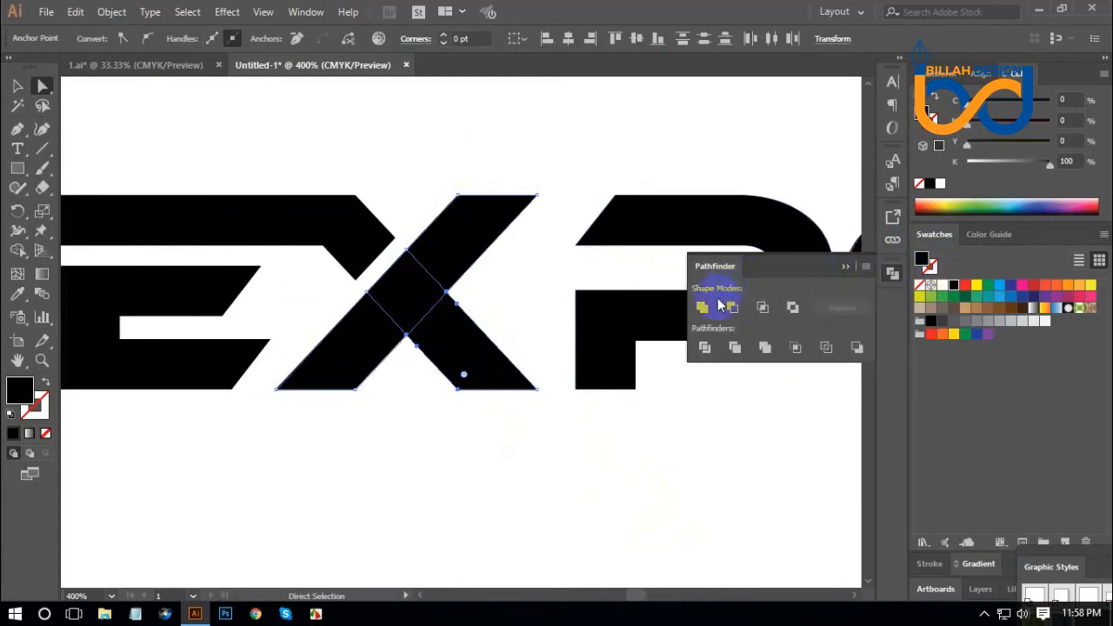
{"action": "left_click", "coordinate": [708, 310]}
{"action": "left_click", "coordinate": [791, 411]}
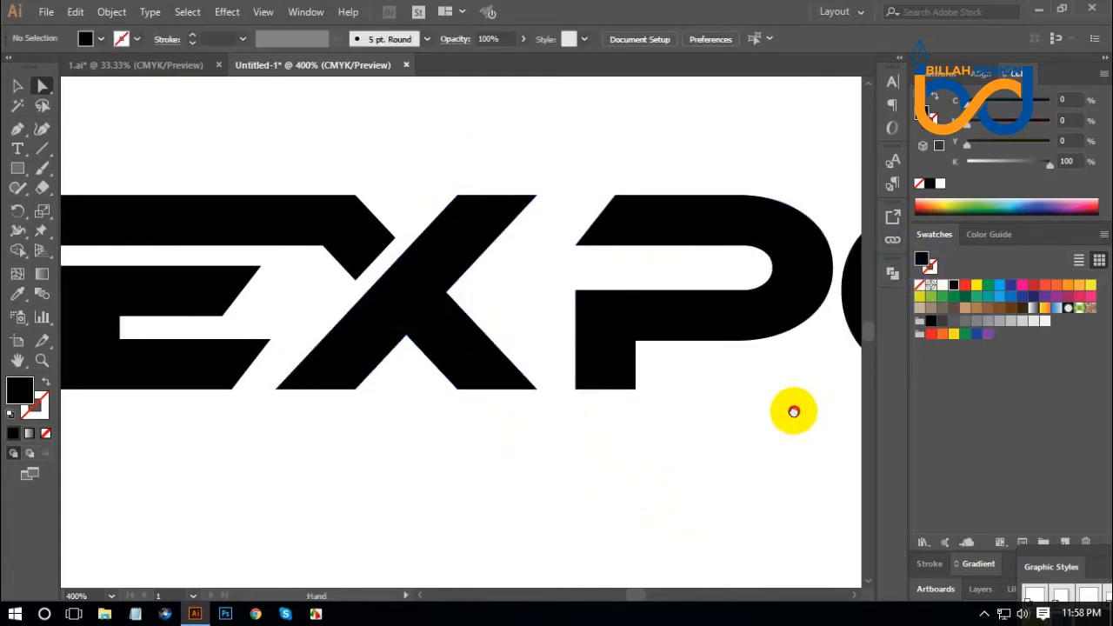
Move the P about 7.5 pt horizontally toward the X.
{"action": "left_click_drag", "start_coordinate": [791, 412], "coordinate": [626, 420]}
{"action": "left_click", "coordinate": [597, 327]}
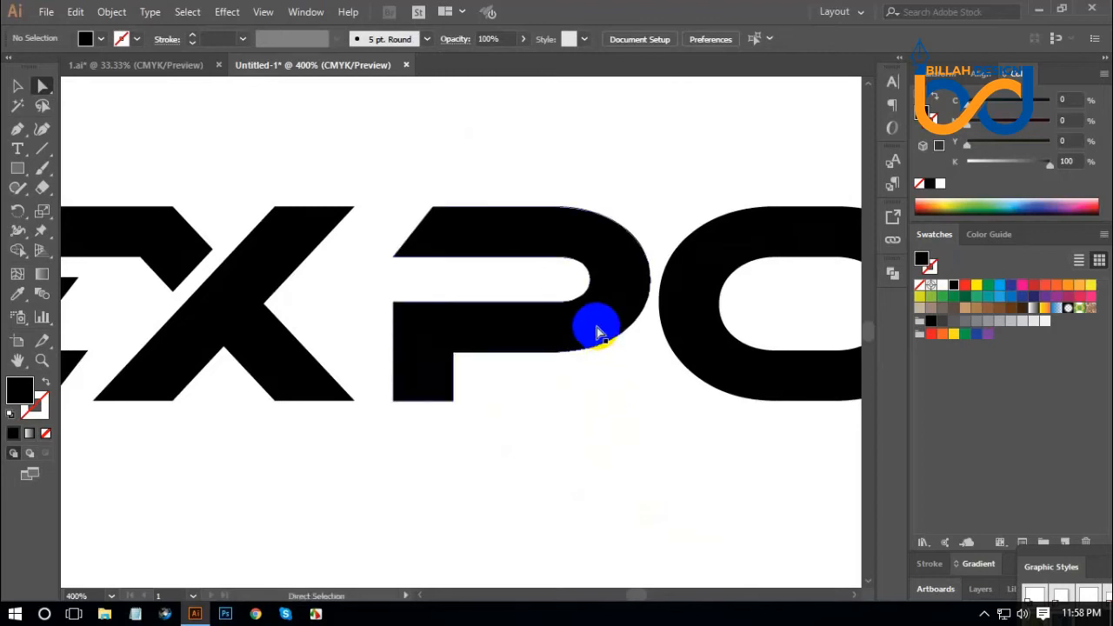
{"action": "left_click_drag", "start_coordinate": [592, 328], "coordinate": [572, 328]}
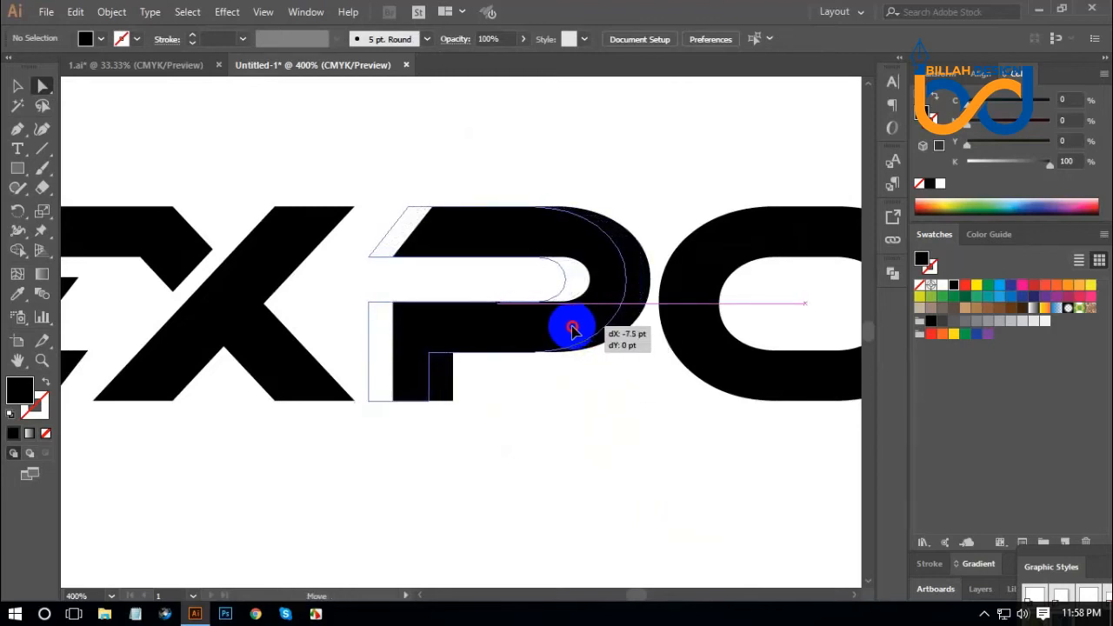
{"action": "left_click_drag", "start_coordinate": [572, 329], "coordinate": [571, 328]}
{"action": "left_click", "coordinate": [616, 420]}
{"action": "left_click_drag", "start_coordinate": [478, 310], "coordinate": [587, 359]}
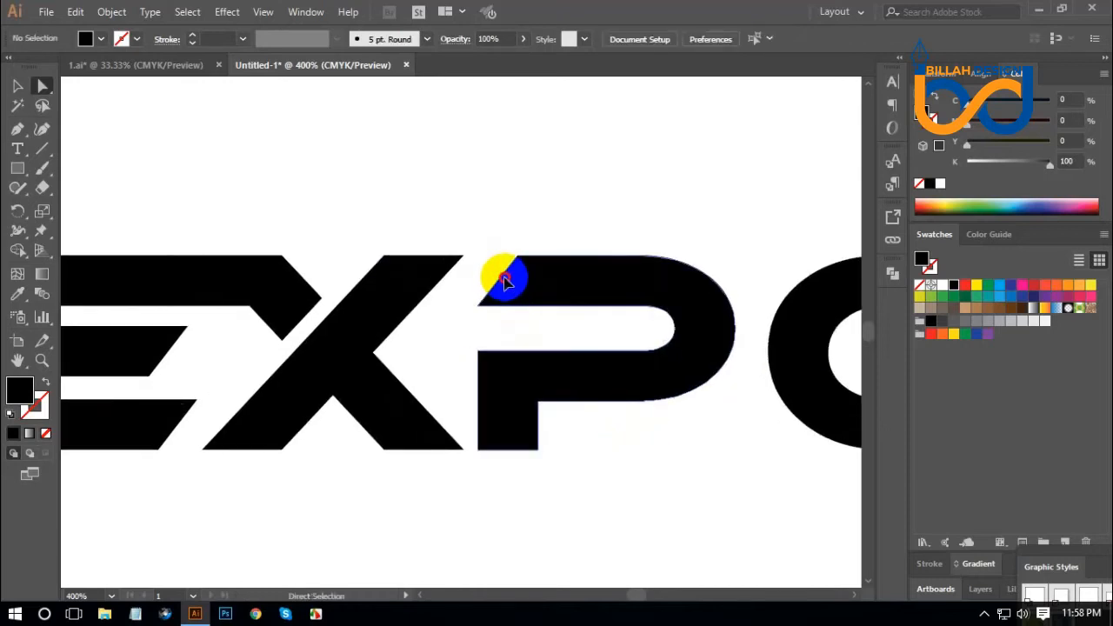
Stretch the slanted end of the P's top bar horizontally to overlap the X's upper-right arm.
{"action": "left_click", "coordinate": [504, 279]}
{"action": "left_click", "coordinate": [487, 265]}
{"action": "left_click_drag", "start_coordinate": [503, 278], "coordinate": [431, 275]}
Select the overlapping X and P and unite them into one shape with Pathfinder.
{"action": "left_click_drag", "start_coordinate": [396, 197], "coordinate": [550, 290]}
{"action": "left_click", "coordinate": [891, 278]}
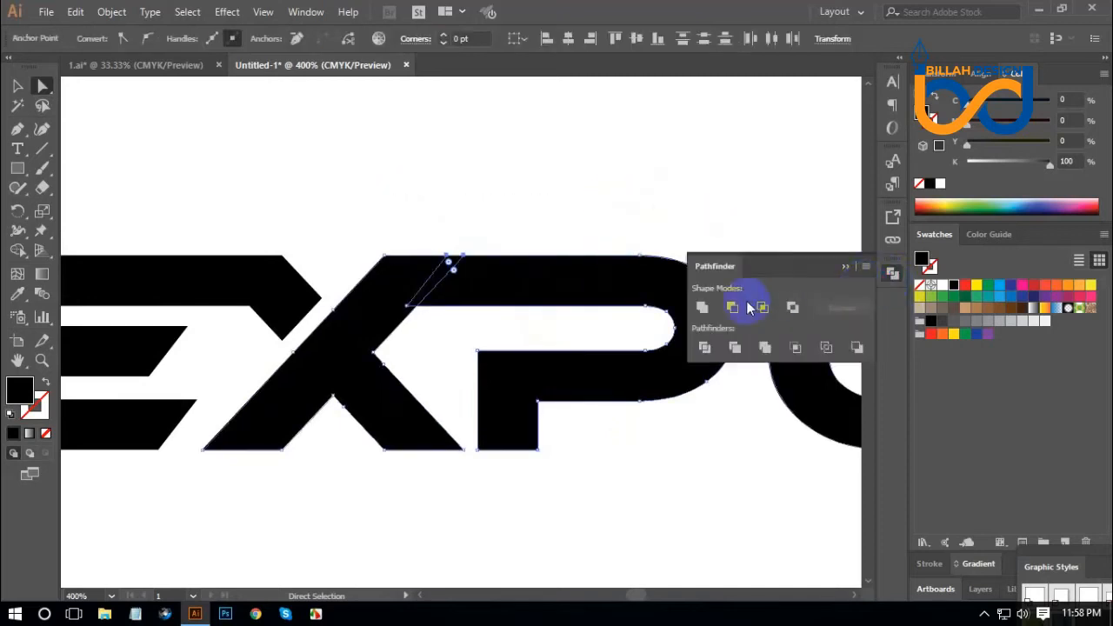
{"action": "left_click", "coordinate": [703, 308]}
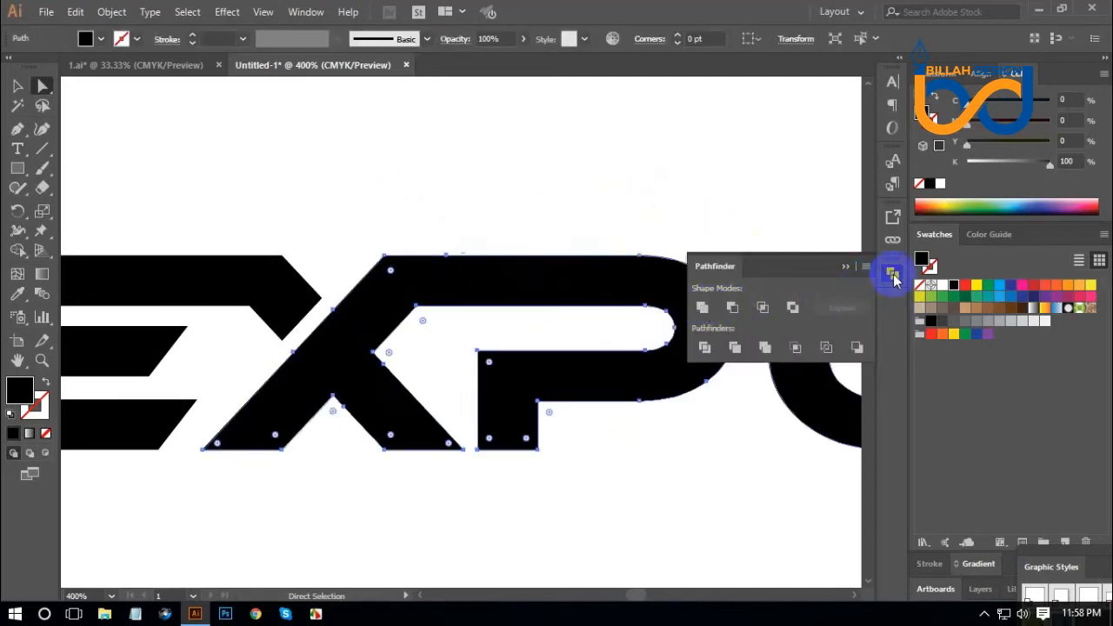
{"action": "left_click", "coordinate": [893, 276]}
{"action": "left_click", "coordinate": [736, 440]}
Examine the whole bold EXPOSE wordmark, including the joined letters and the spacing around the O.
{"action": "key", "text": "ctrl+minus"}
{"action": "key", "text": "ctrl+minus"}
{"action": "key", "text": "ctrl+minus"}
{"action": "key", "text": "ctrl+minus"}
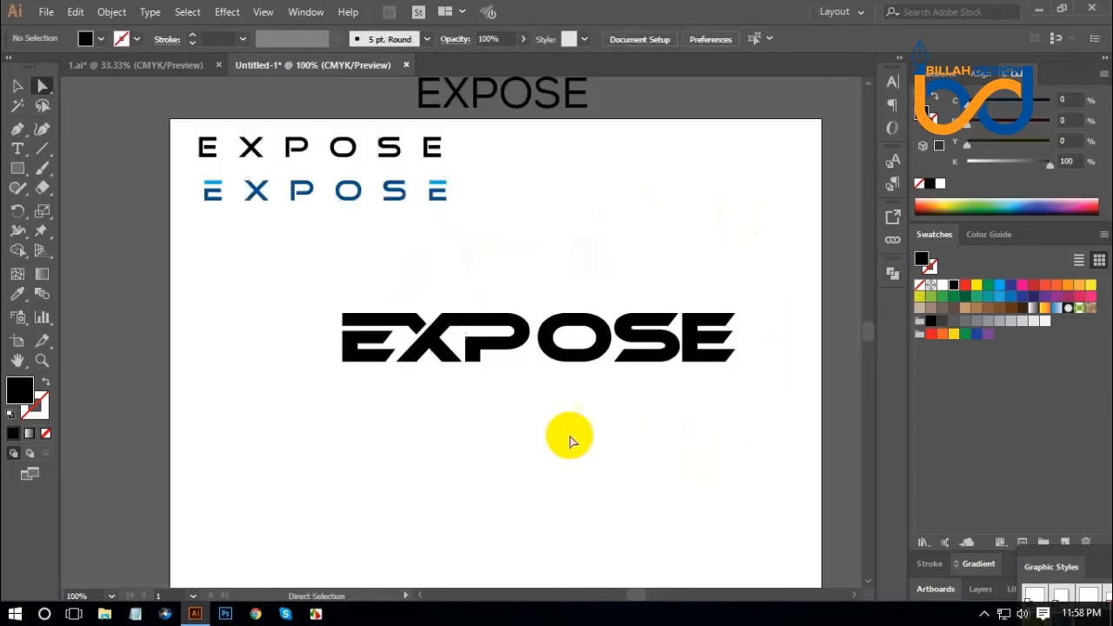
{"action": "left_click_drag", "start_coordinate": [616, 442], "coordinate": [587, 428]}
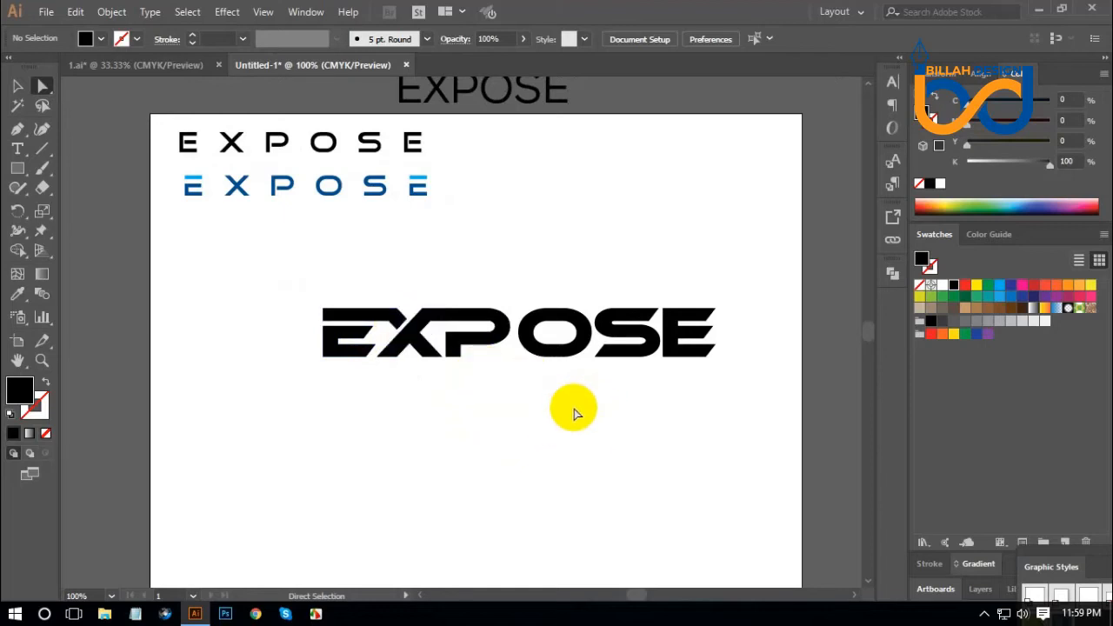
{"action": "key", "text": "ctrl+equal"}
{"action": "key", "text": "ctrl+equal"}
{"action": "key", "text": "ctrl+equal"}
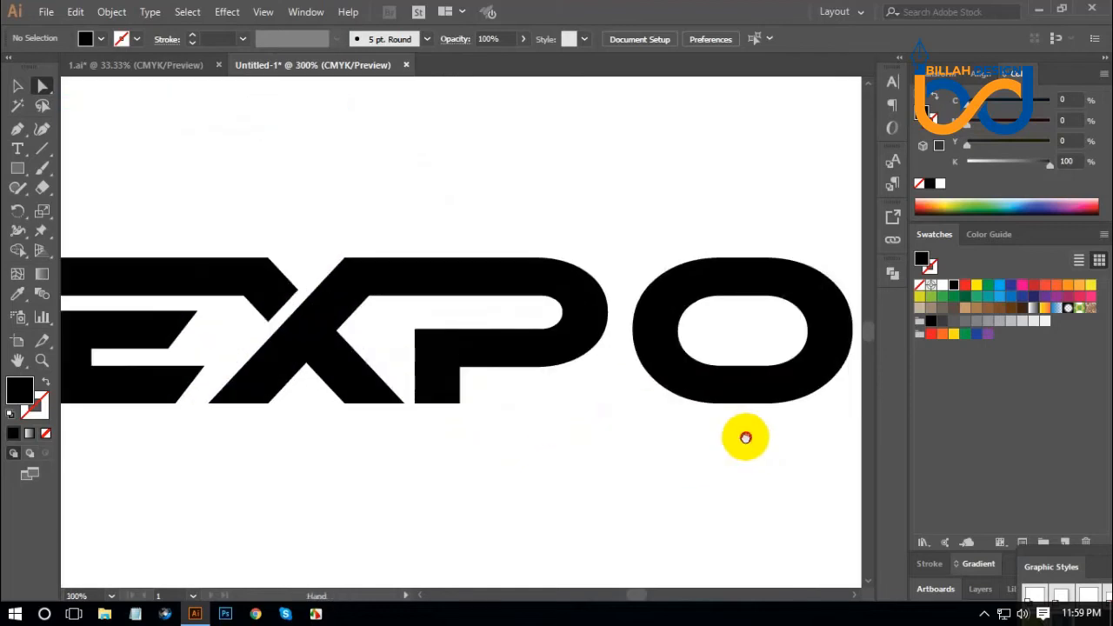
{"action": "scroll", "coordinate": [743, 438], "scroll_direction": "right", "scroll_amount": 3}
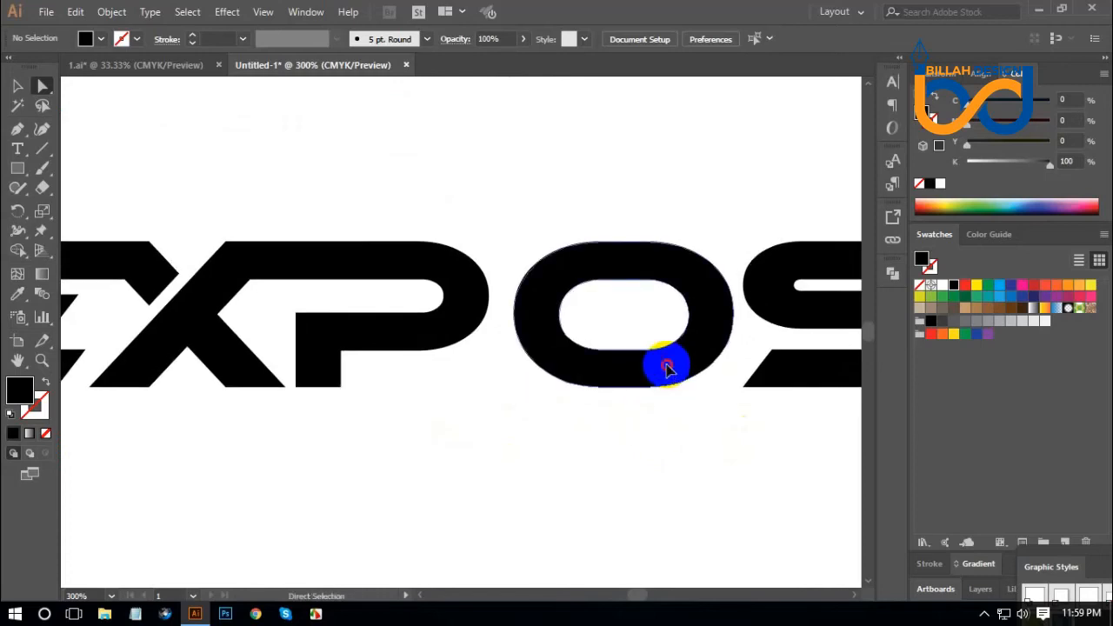
Fill the O with red and move it about 30 pt toward the P, overlapping the P's bowl.
{"action": "left_click", "coordinate": [666, 369]}
{"action": "left_click", "coordinate": [965, 285]}
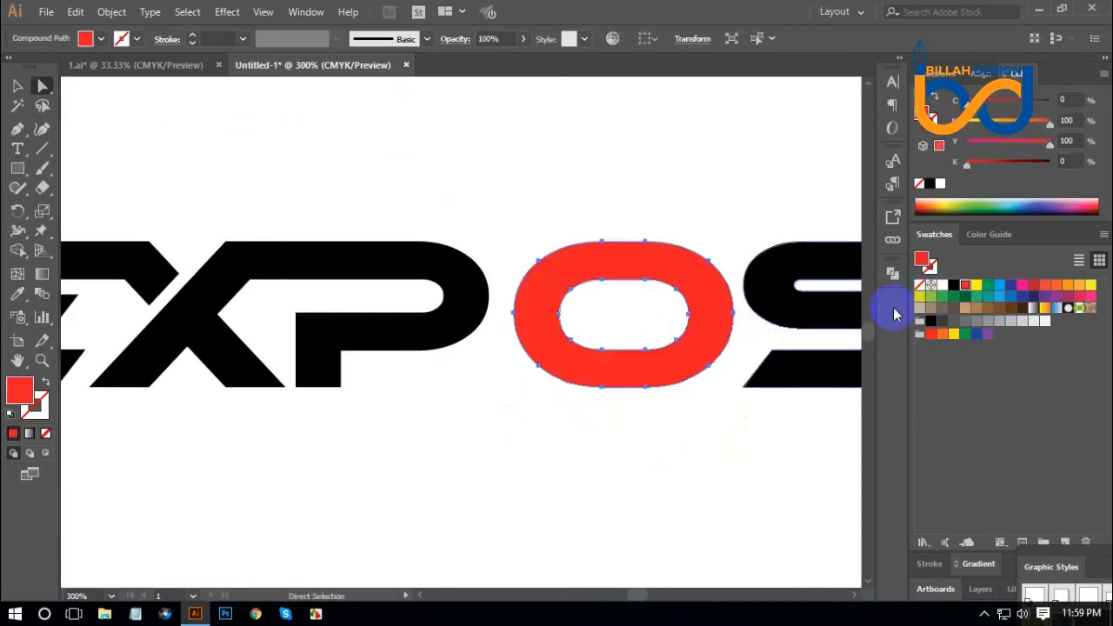
{"action": "left_click_drag", "start_coordinate": [709, 296], "coordinate": [638, 294]}
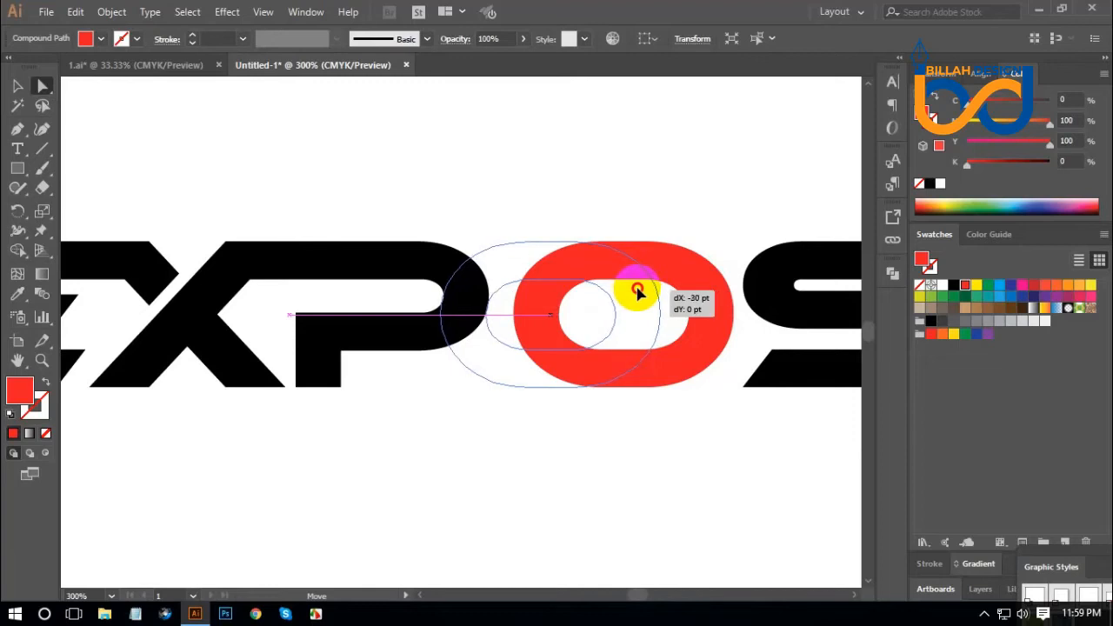
{"action": "left_click_drag", "start_coordinate": [637, 292], "coordinate": [637, 292]}
{"action": "left_click", "coordinate": [679, 483]}
Examine up close where the O's edges cross the P's bowl and its inner opening.
{"action": "key", "text": "ctrl+plus"}
{"action": "key", "text": "ctrl+plus"}
{"action": "key", "text": "ctrl+plus"}
{"action": "key", "text": "ctrl+plus"}
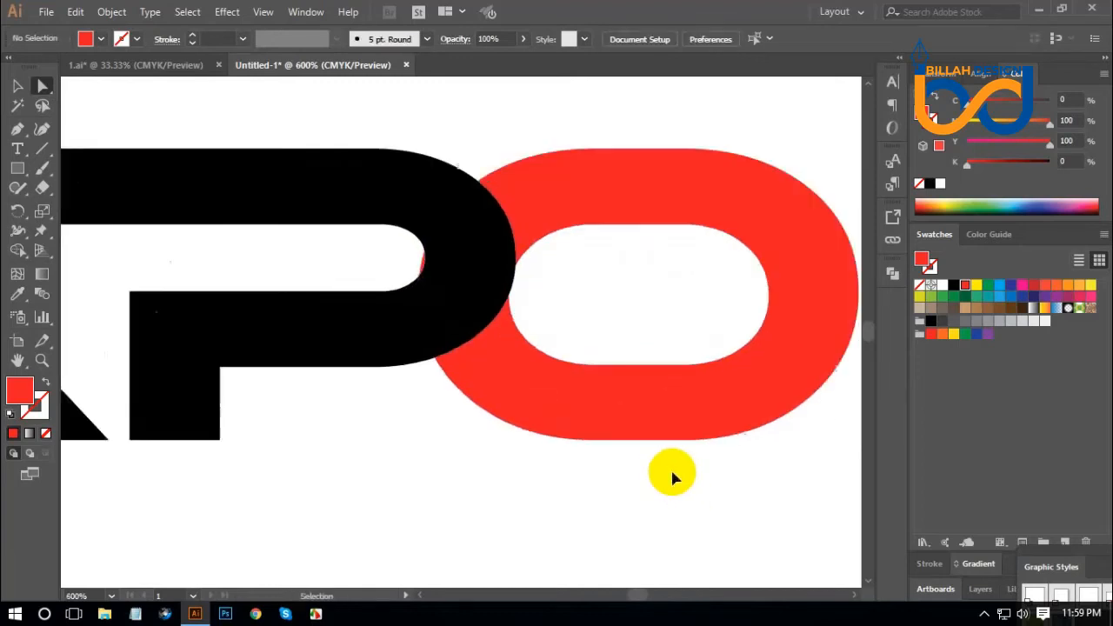
{"action": "left_click_drag", "start_coordinate": [687, 257], "coordinate": [617, 391]}
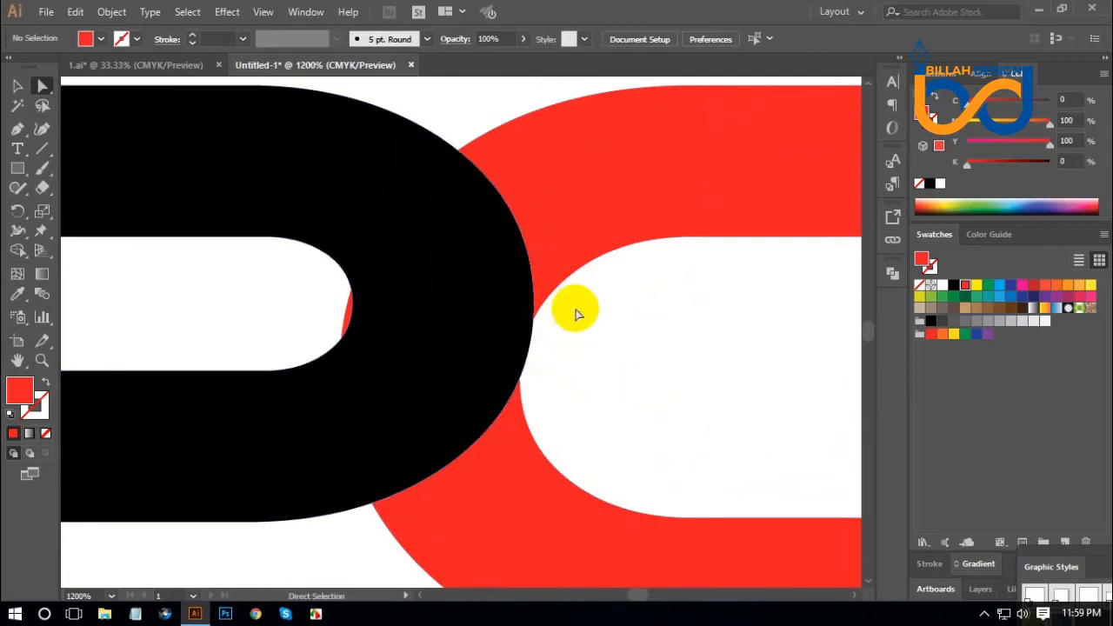
{"action": "left_click", "coordinate": [541, 279]}
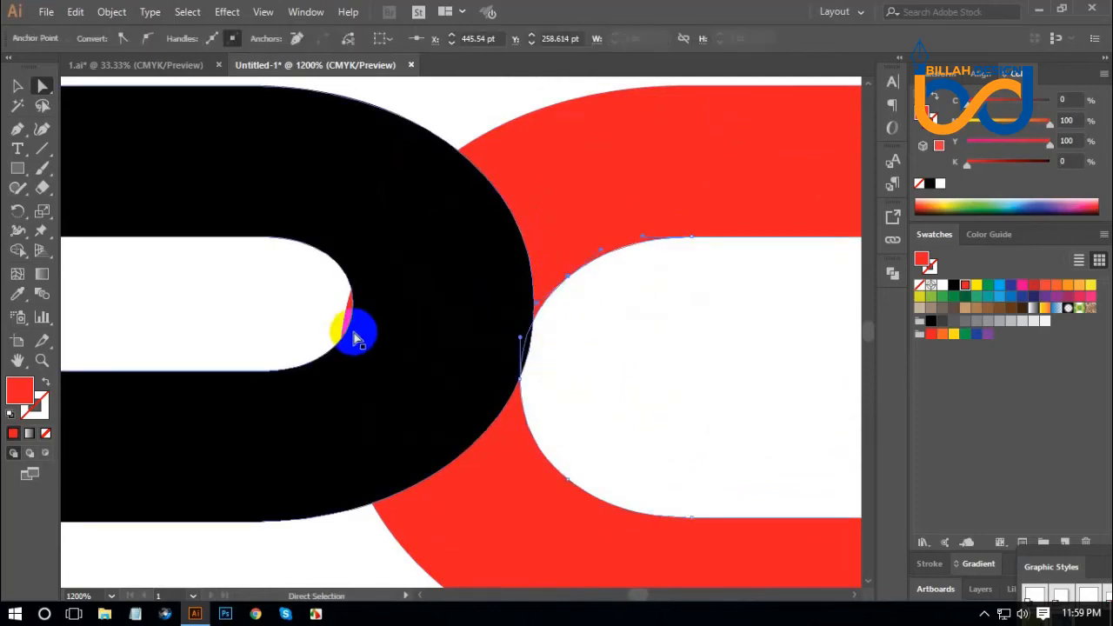
{"action": "left_click", "coordinate": [634, 399]}
{"action": "left_click_drag", "start_coordinate": [632, 402], "coordinate": [631, 397]}
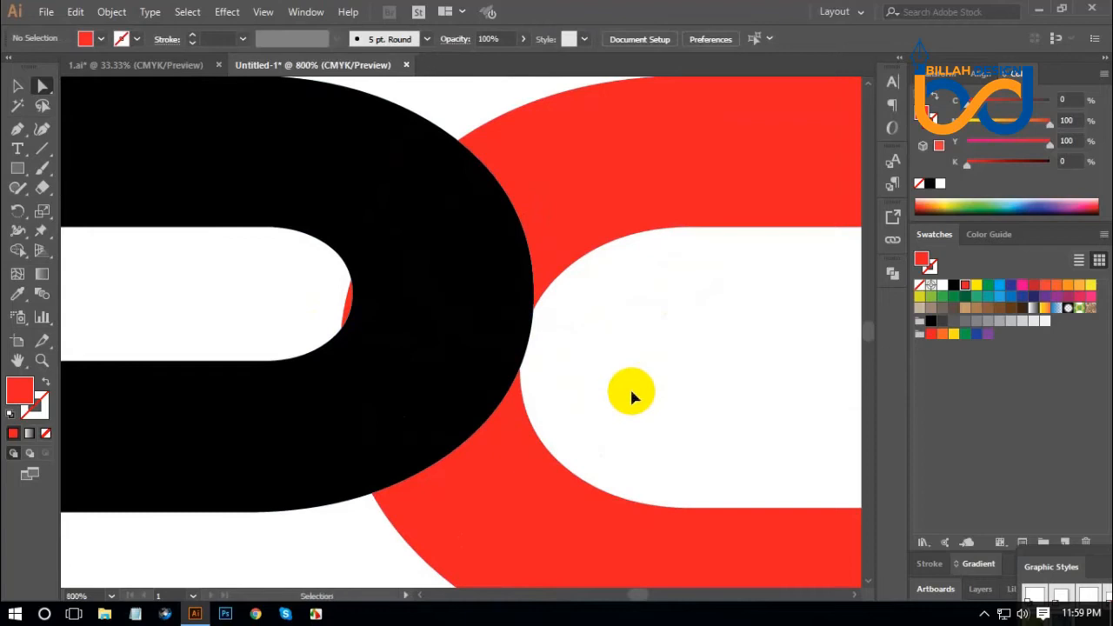
{"action": "key", "text": "ctrl+minus"}
{"action": "key", "text": "ctrl+minus"}
{"action": "key", "text": "ctrl+minus"}
{"action": "key", "text": "ctrl+plus"}
{"action": "key", "text": "ctrl+plus"}
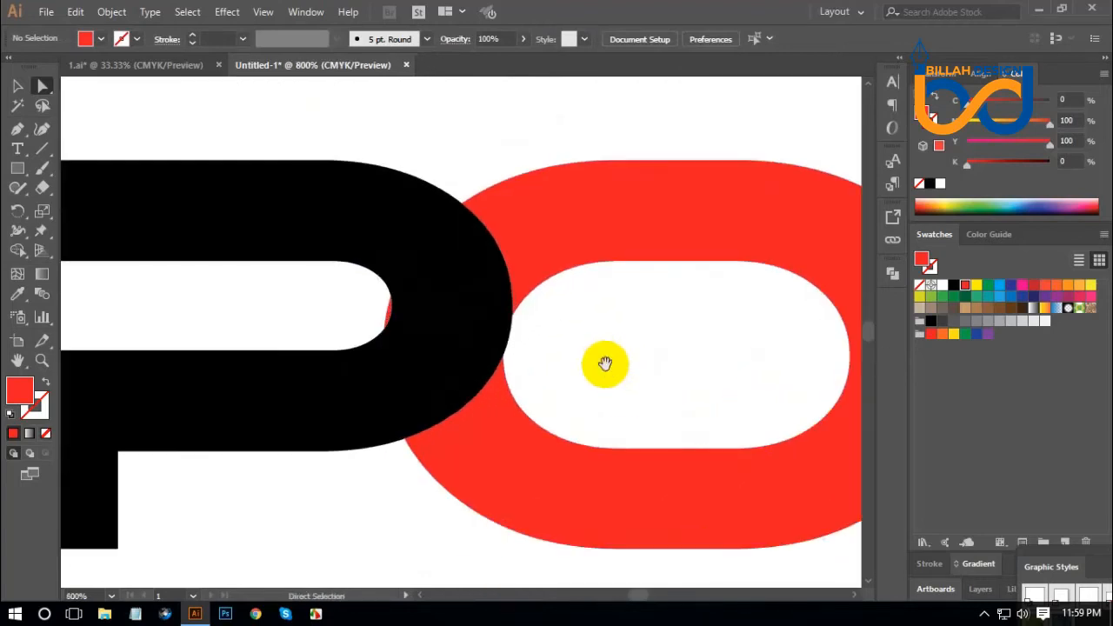
Select the joined XP shape and the red O and divide them along their overlap with Pathfinder.
{"action": "left_click_drag", "start_coordinate": [604, 364], "coordinate": [392, 254]}
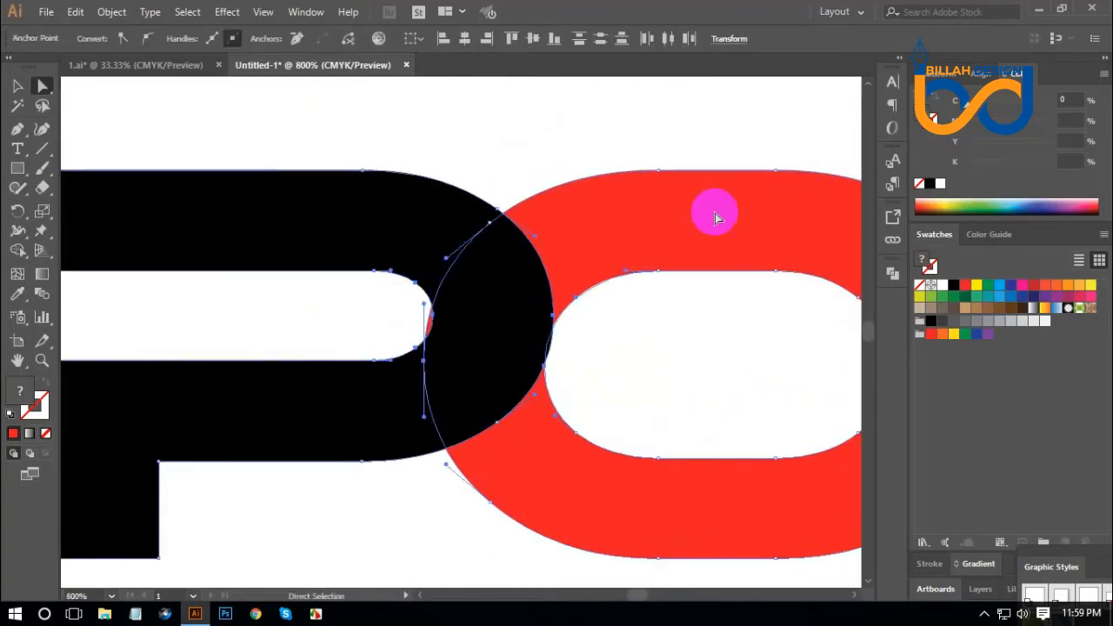
{"action": "left_click", "coordinate": [894, 277]}
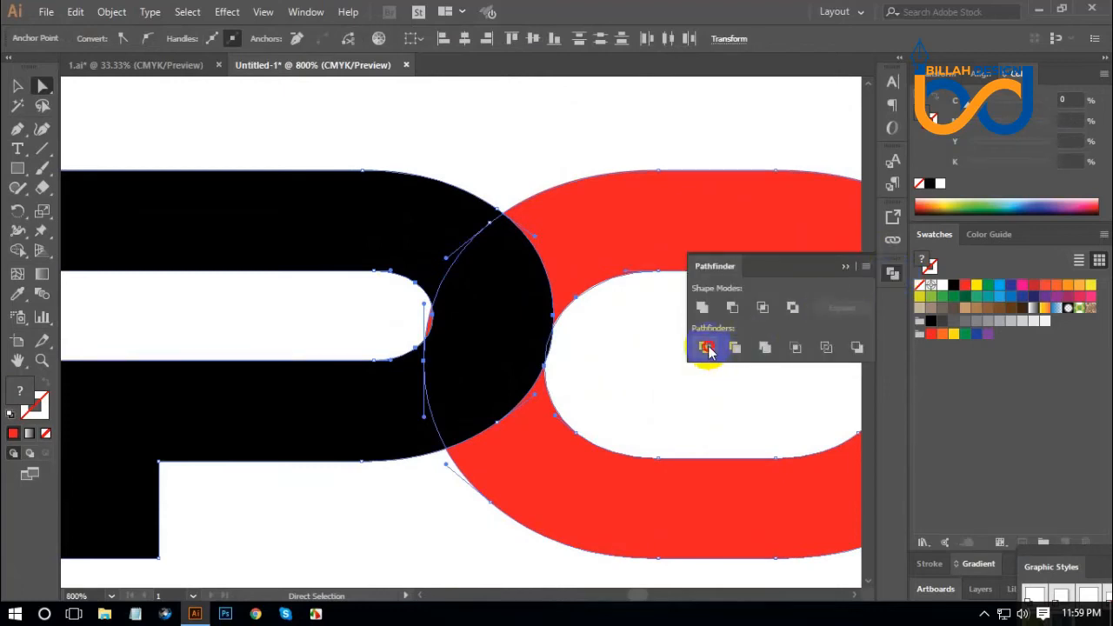
{"action": "left_click", "coordinate": [707, 349]}
{"action": "left_click", "coordinate": [893, 276]}
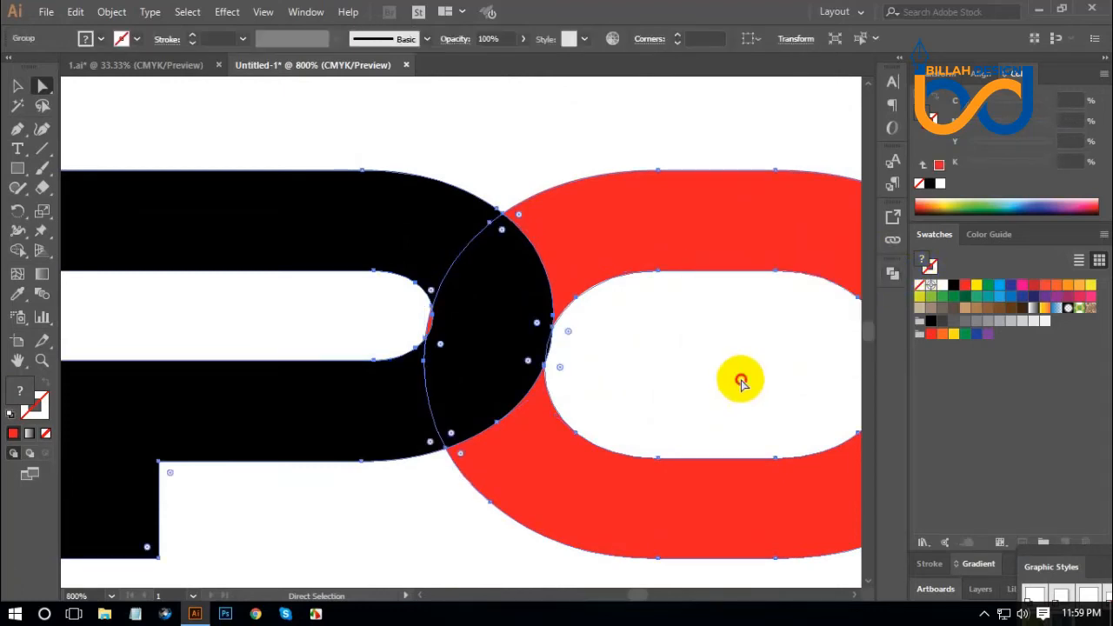
{"action": "left_click", "coordinate": [736, 377]}
Delete the black sliver inside the O's opening and the red sliver inside the P's opening.
{"action": "left_click", "coordinate": [551, 347]}
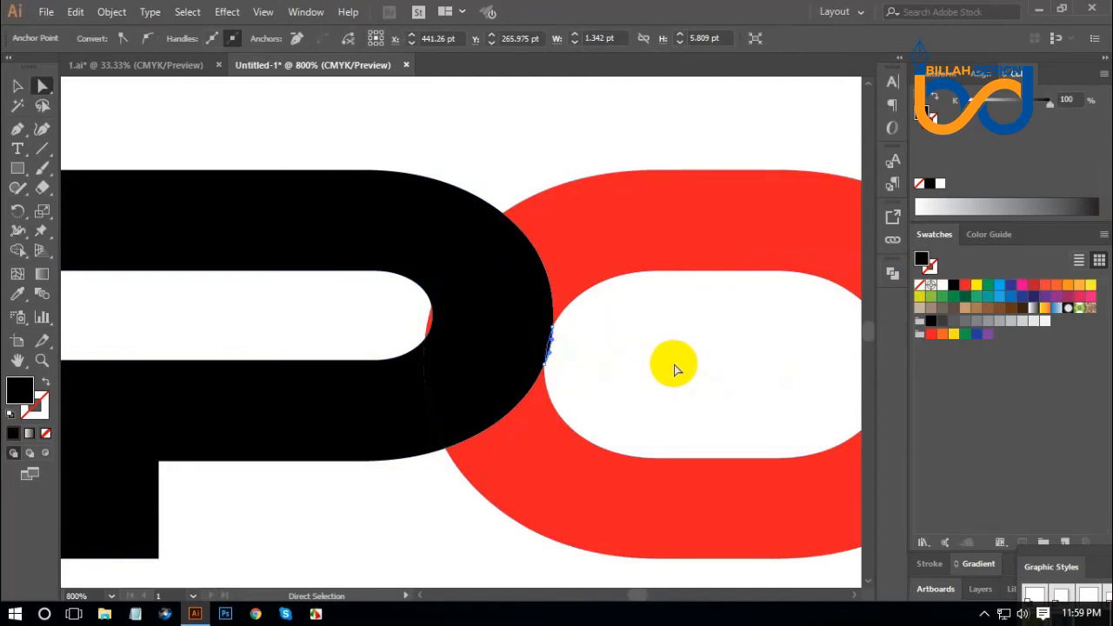
{"action": "left_click", "coordinate": [671, 365]}
{"action": "key", "text": "ctrl+plus"}
{"action": "key", "text": "ctrl+plus"}
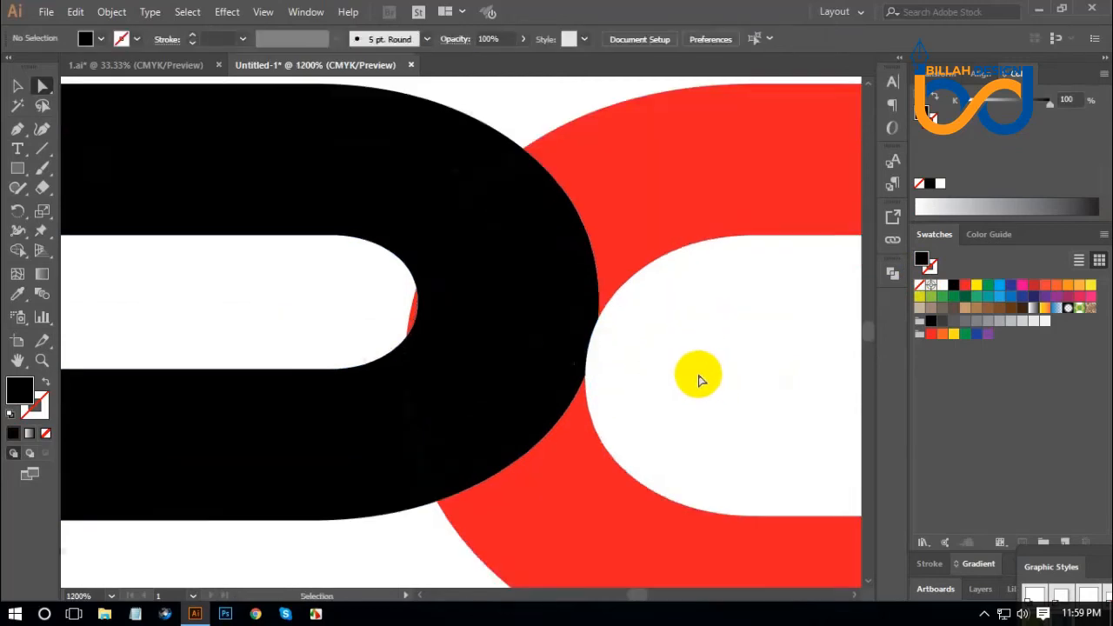
{"action": "left_click_drag", "start_coordinate": [293, 238], "coordinate": [356, 270]}
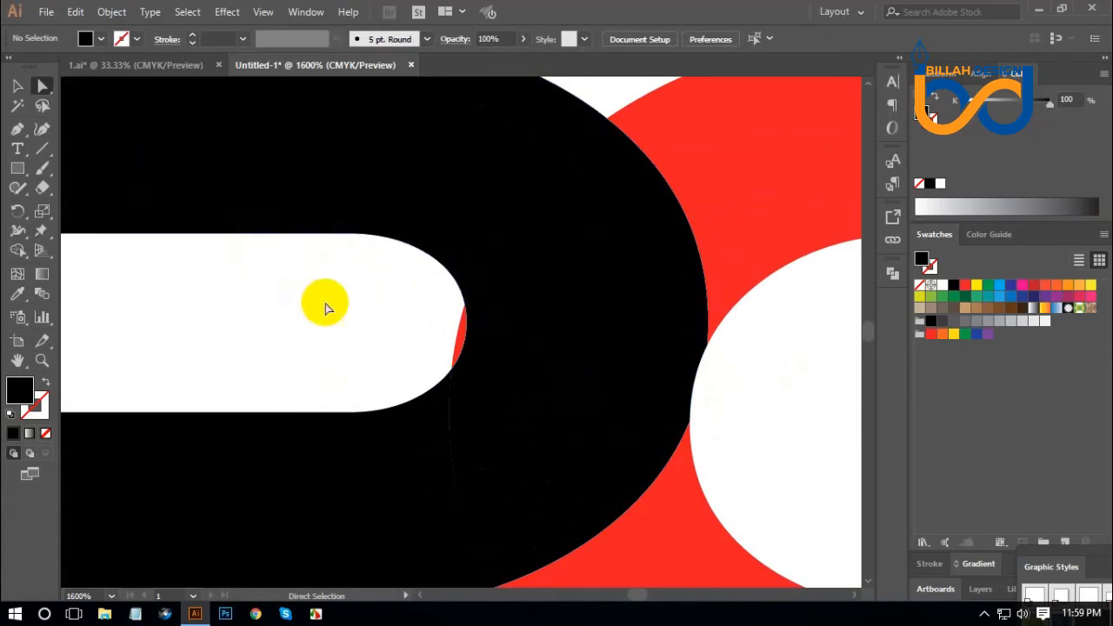
{"action": "left_click", "coordinate": [461, 341]}
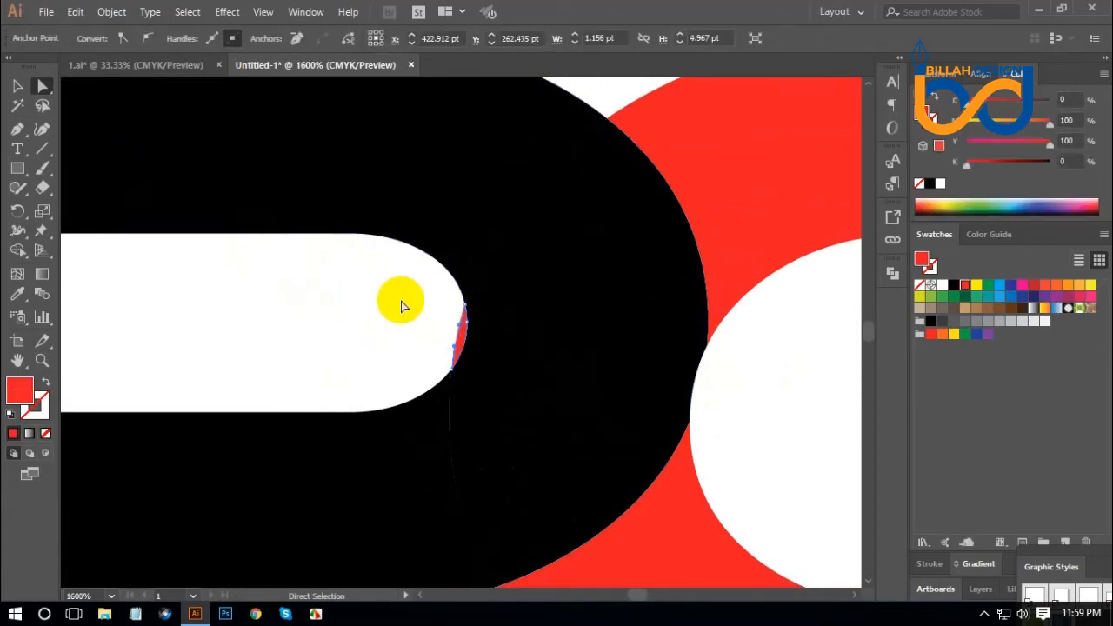
{"action": "key", "text": "Delete"}
Offset the overlap piece between the P and O by 5 pt with miter joins and fill the offset shape with cyan.
{"action": "scroll", "coordinate": [400, 304], "scroll_direction": "down", "scroll_amount": 5}
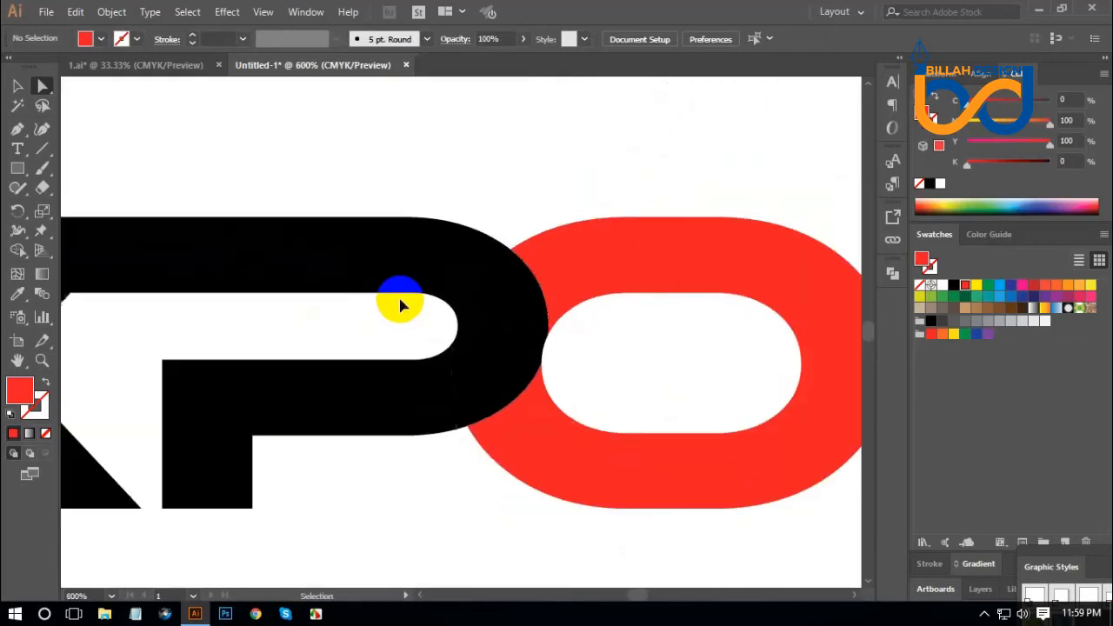
{"action": "left_click_drag", "start_coordinate": [505, 467], "coordinate": [507, 460]}
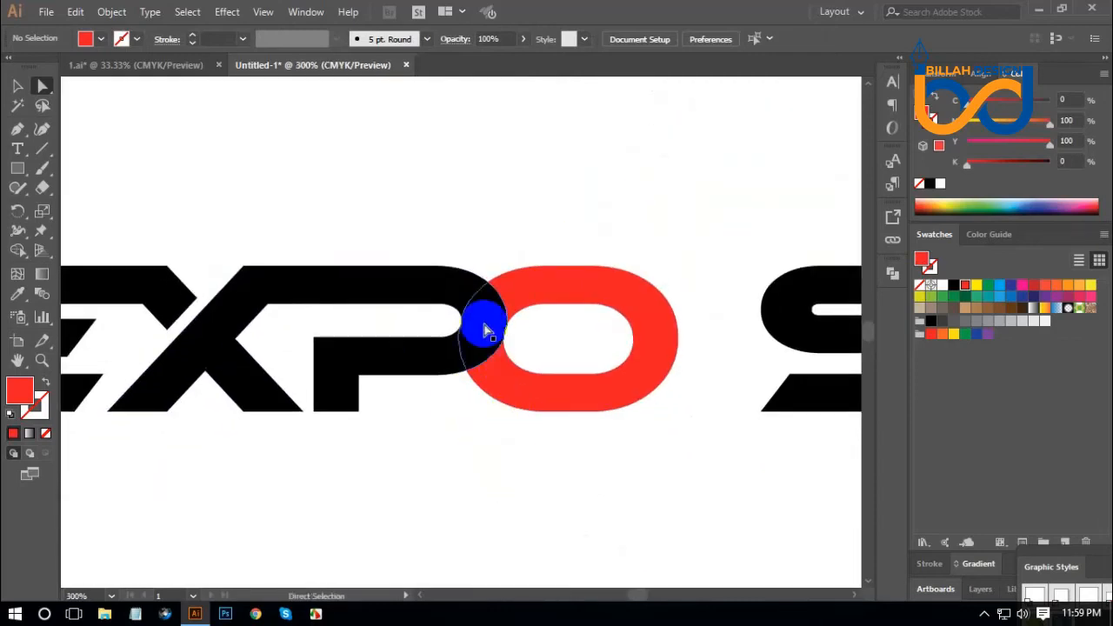
{"action": "left_click", "coordinate": [484, 326]}
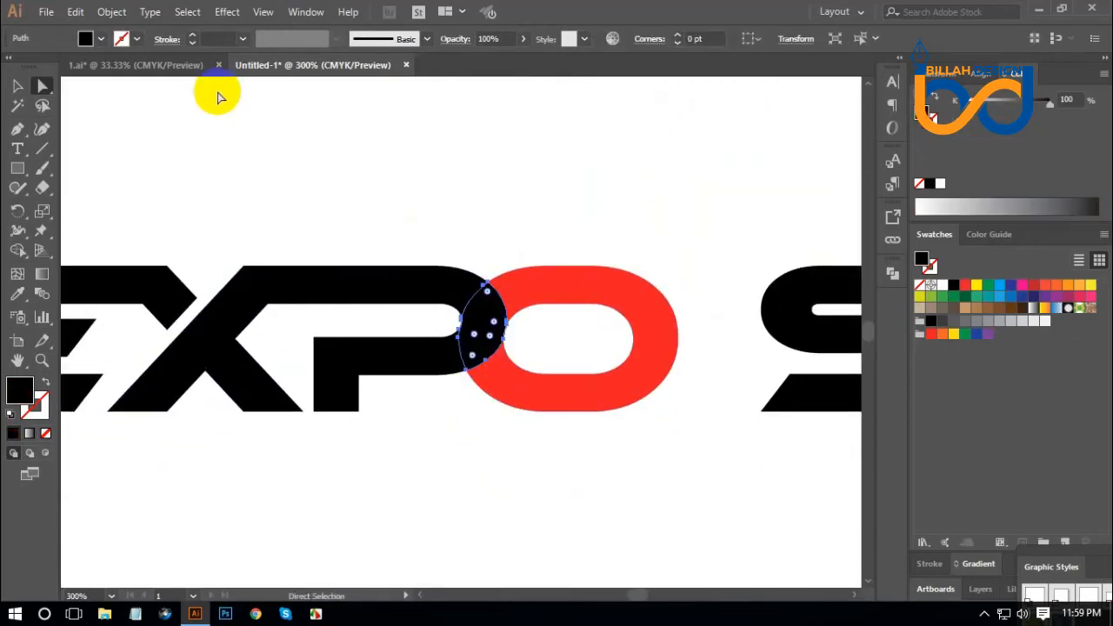
{"action": "left_click", "coordinate": [125, 16]}
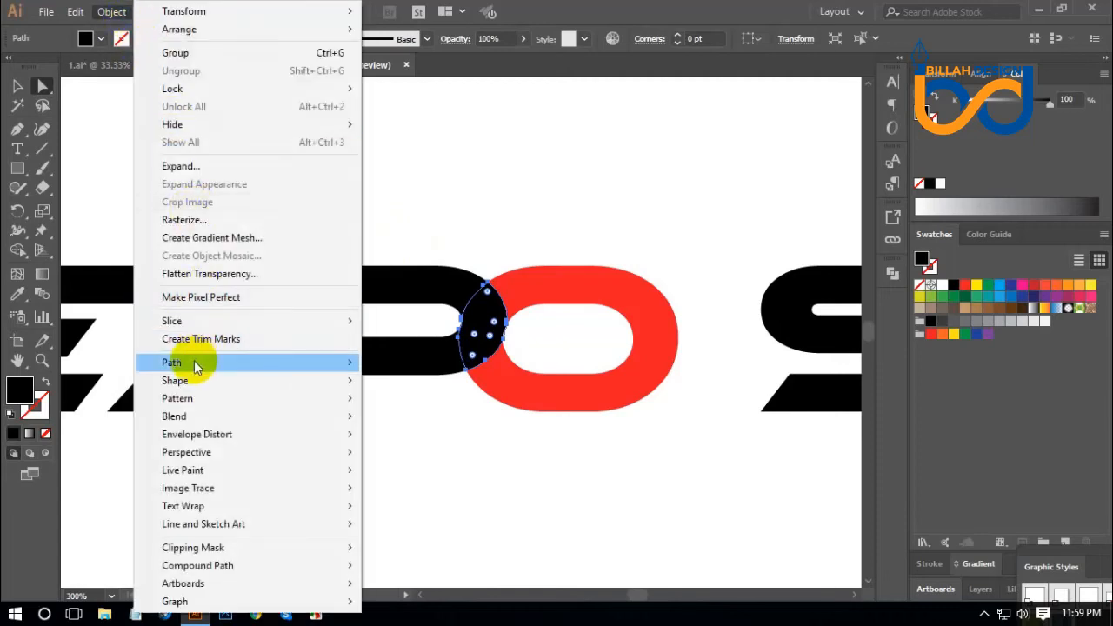
{"action": "mouse_move", "coordinate": [194, 362]}
{"action": "left_click", "coordinate": [418, 424]}
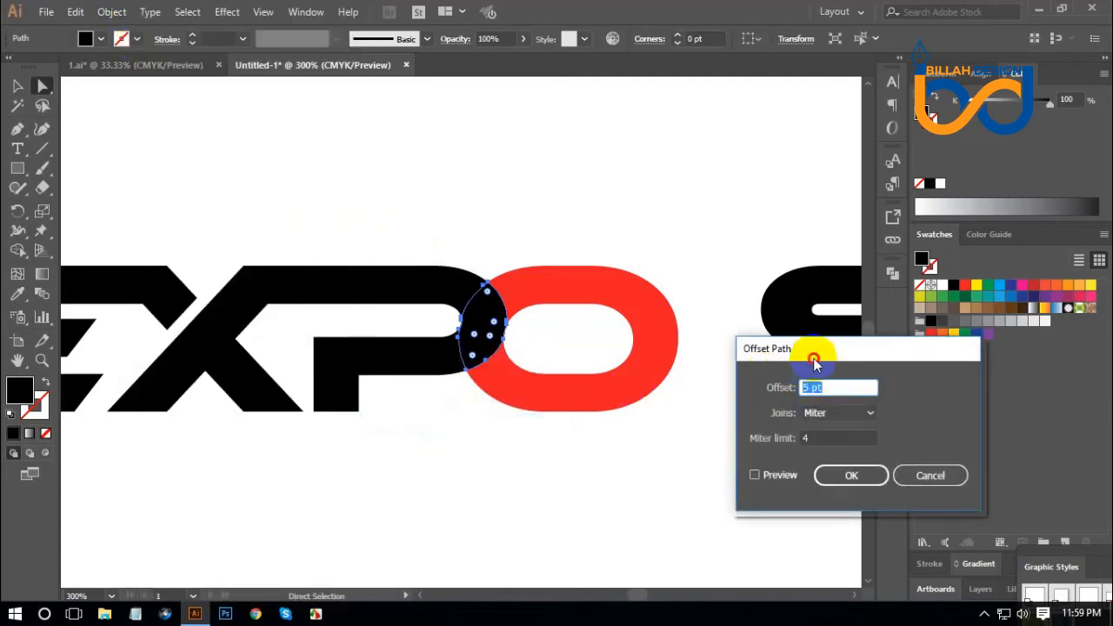
{"action": "left_click_drag", "start_coordinate": [813, 359], "coordinate": [818, 332]}
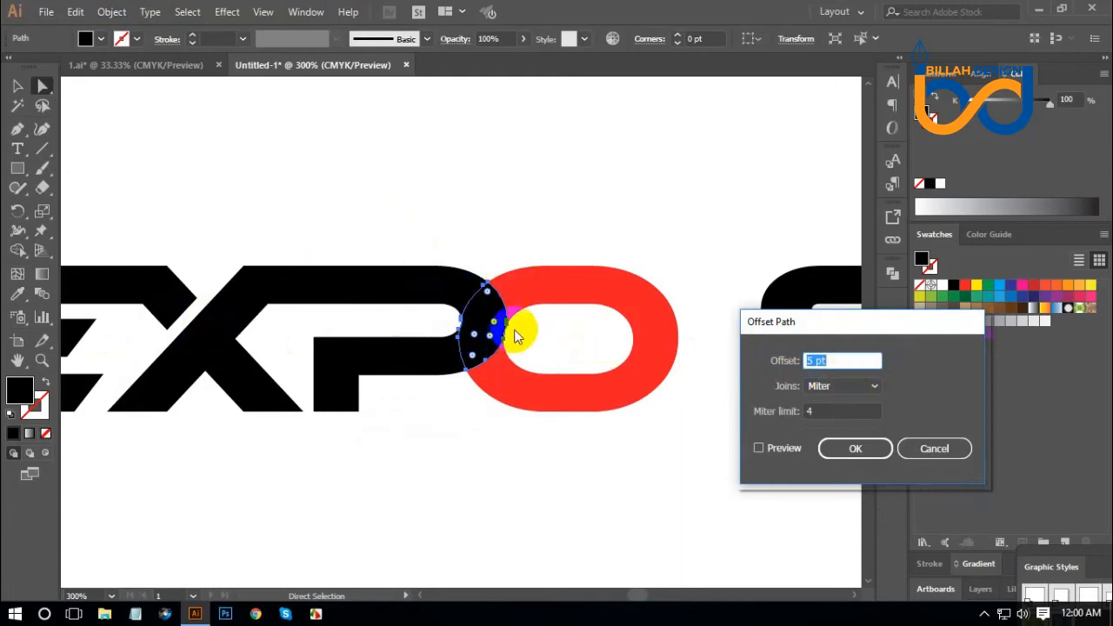
{"action": "left_click", "coordinate": [760, 449]}
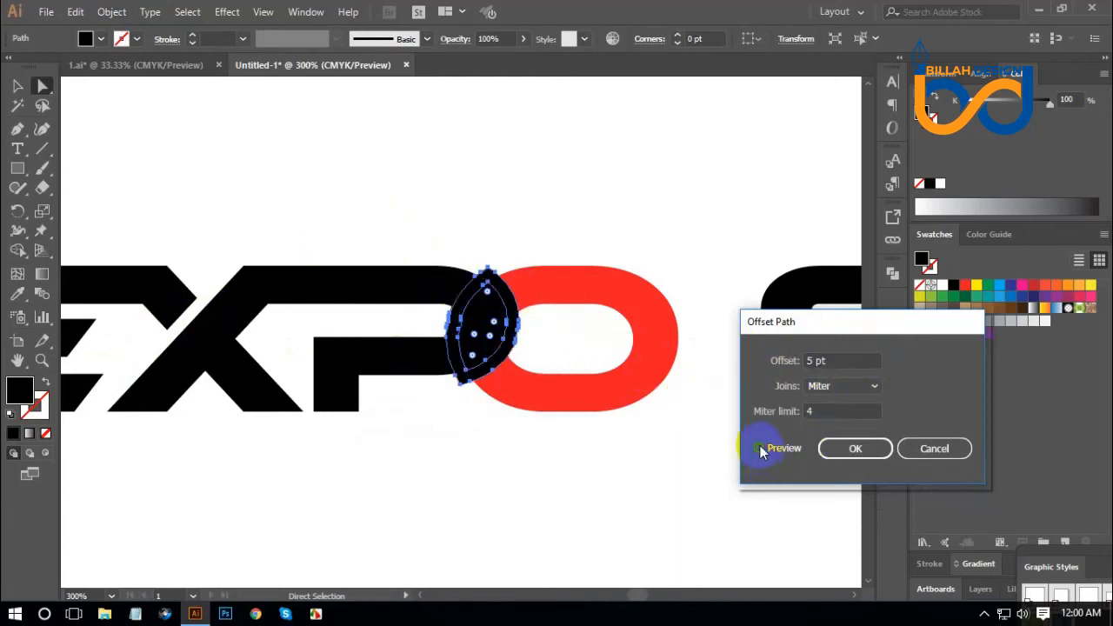
{"action": "left_click", "coordinate": [856, 449]}
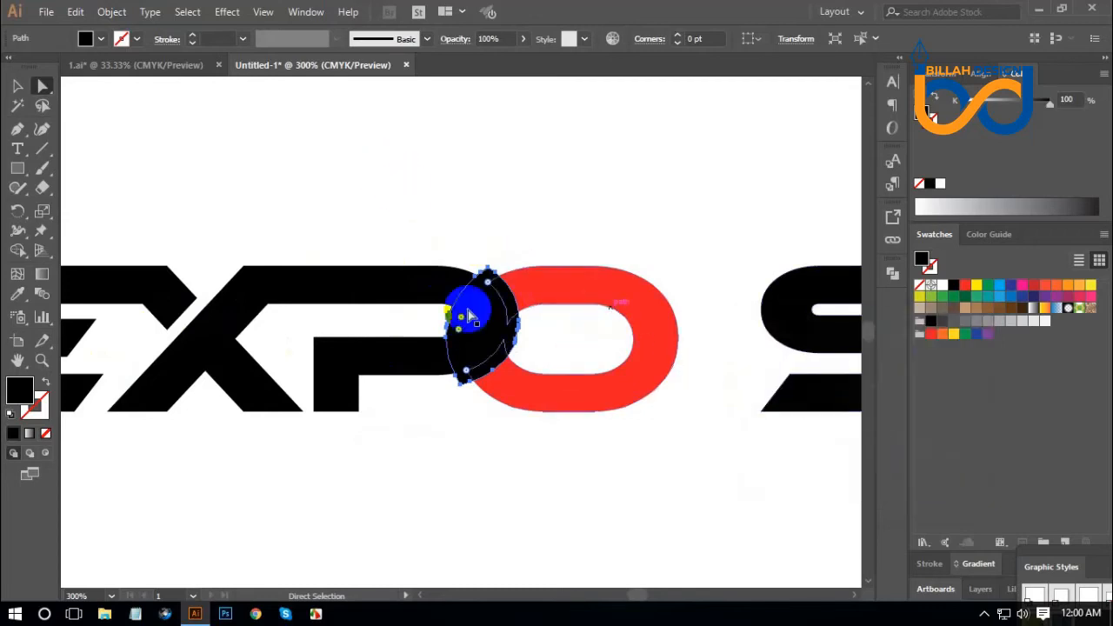
{"action": "left_click", "coordinate": [1001, 290]}
Cut the cyan band out of the O's upper arm and the P's lower arm with Shape Builder.
{"action": "left_click_drag", "start_coordinate": [347, 153], "coordinate": [598, 474]}
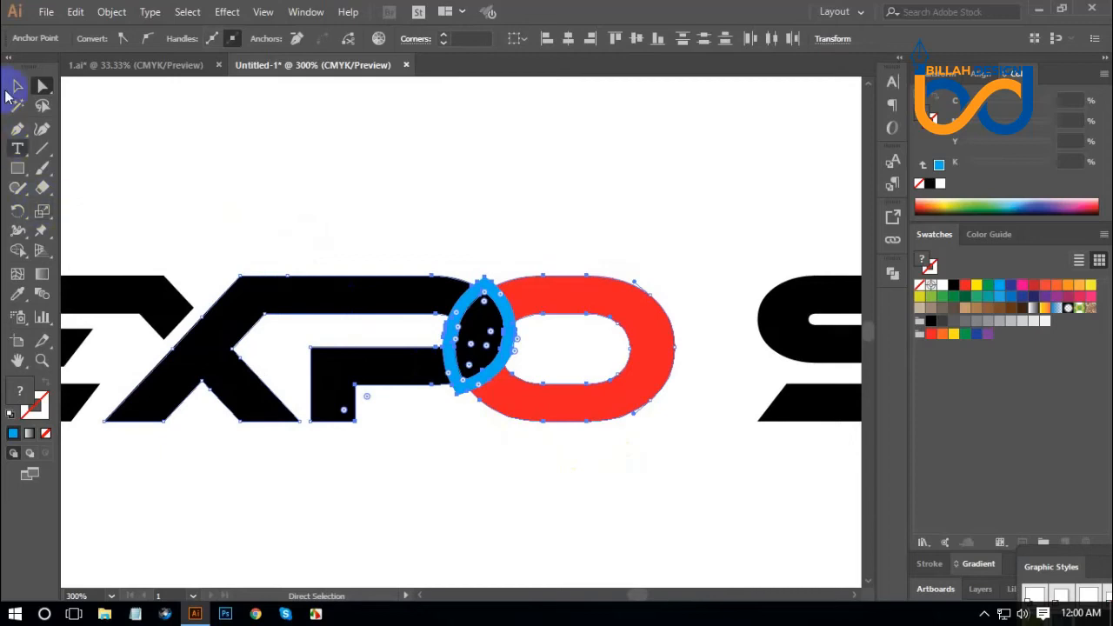
{"action": "left_click", "coordinate": [19, 251]}
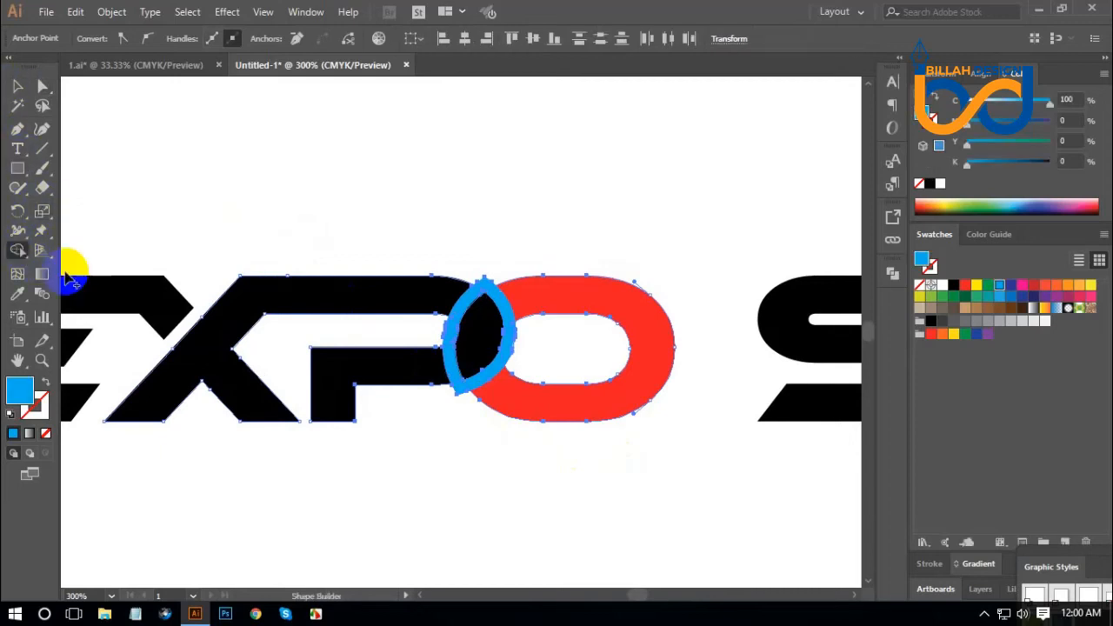
{"action": "left_click", "coordinate": [504, 308], "text": "alt"}
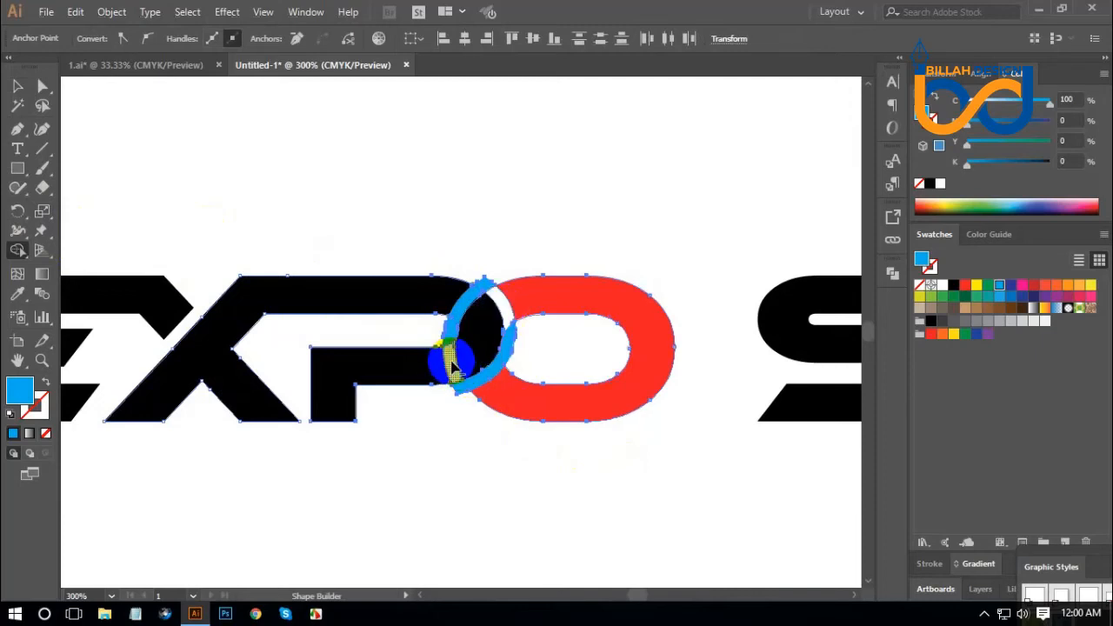
{"action": "left_click", "coordinate": [452, 364], "text": "alt"}
Delete the remaining cyan pieces around the overlap of the P and O.
{"action": "left_click", "coordinate": [42, 87]}
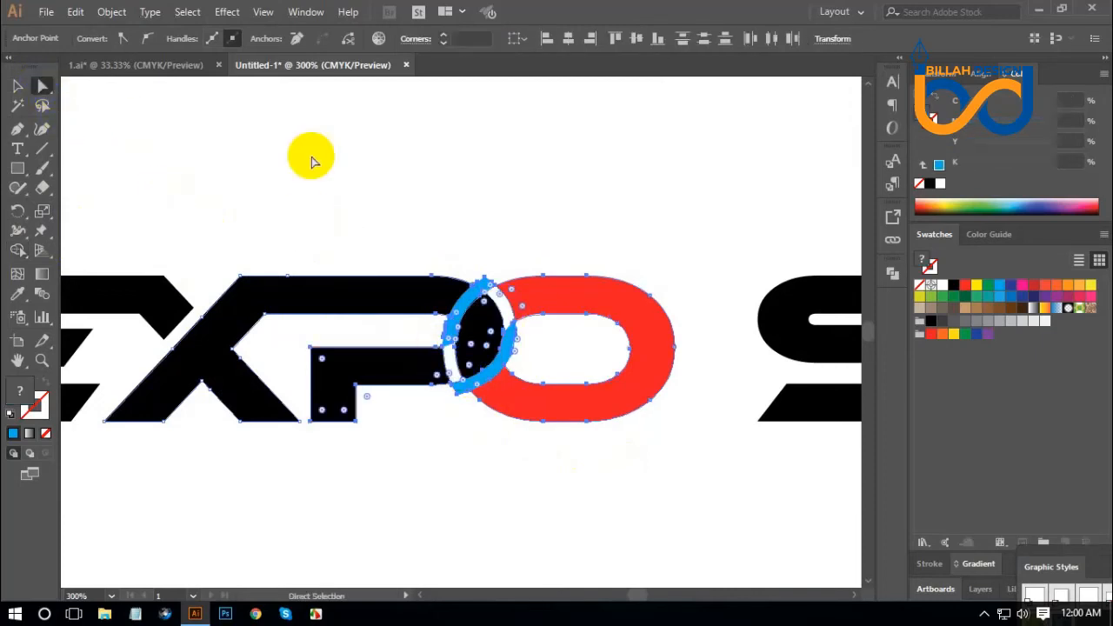
{"action": "left_click", "coordinate": [339, 157]}
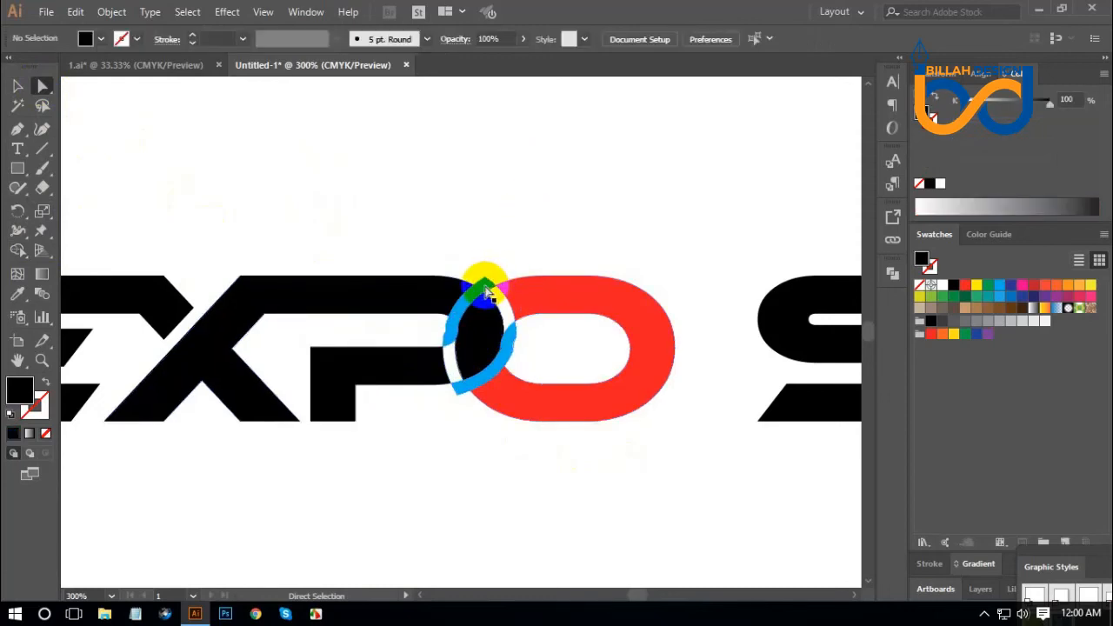
{"action": "left_click_drag", "start_coordinate": [488, 292], "coordinate": [470, 171]}
{"action": "key", "text": "Delete"}
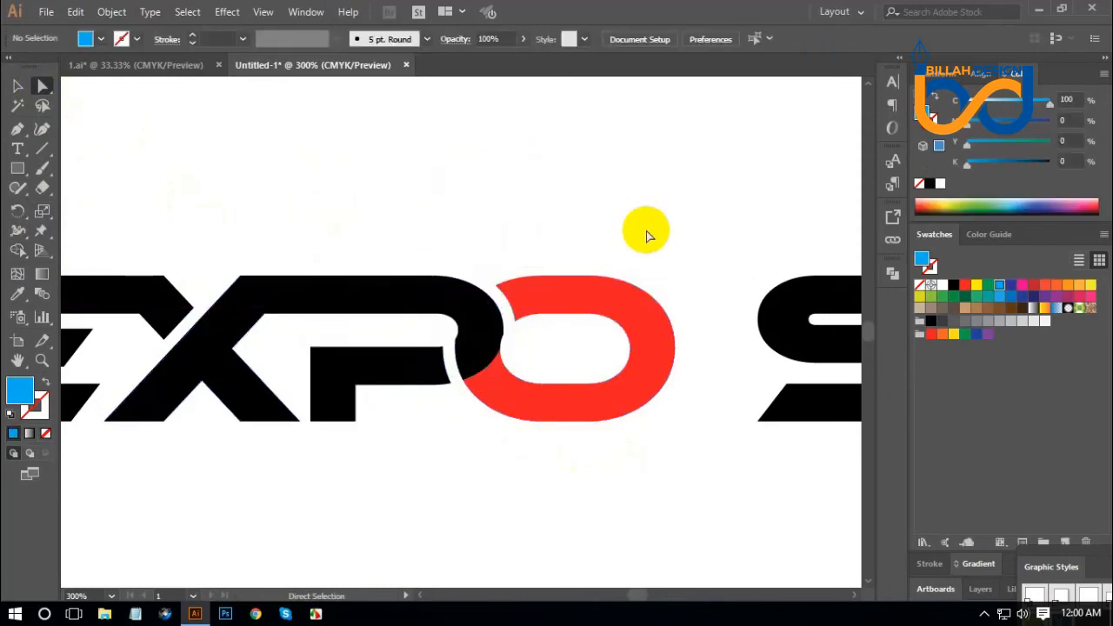
{"action": "left_click", "coordinate": [437, 466]}
{"action": "left_click_drag", "start_coordinate": [437, 465], "coordinate": [550, 235]}
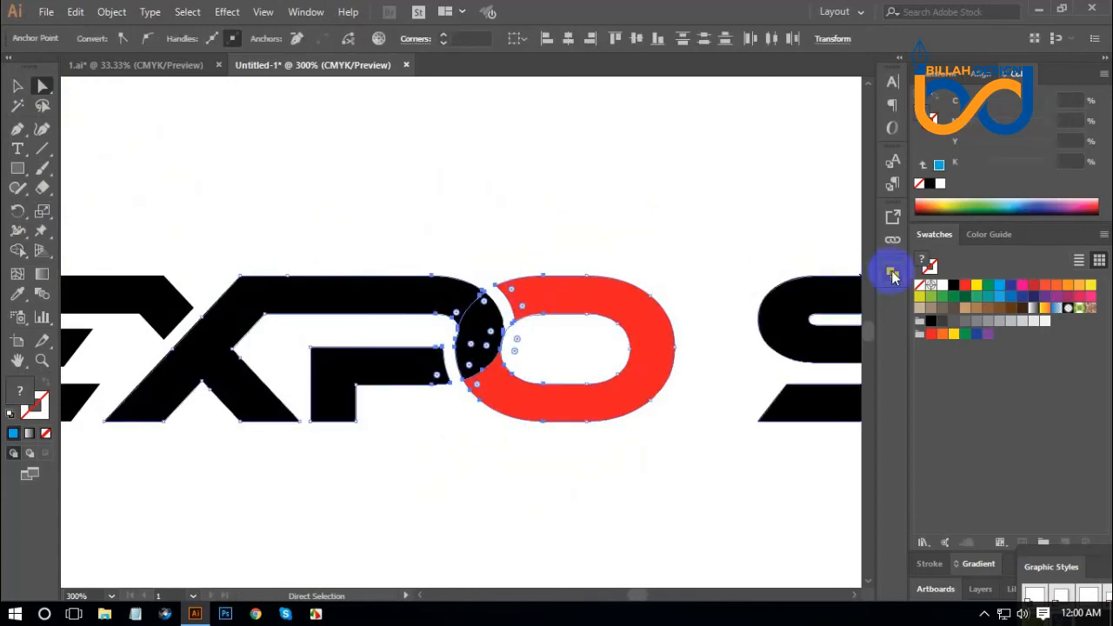
{"action": "left_click", "coordinate": [894, 276]}
{"action": "left_click", "coordinate": [683, 487]}
{"action": "left_click", "coordinate": [506, 193]}
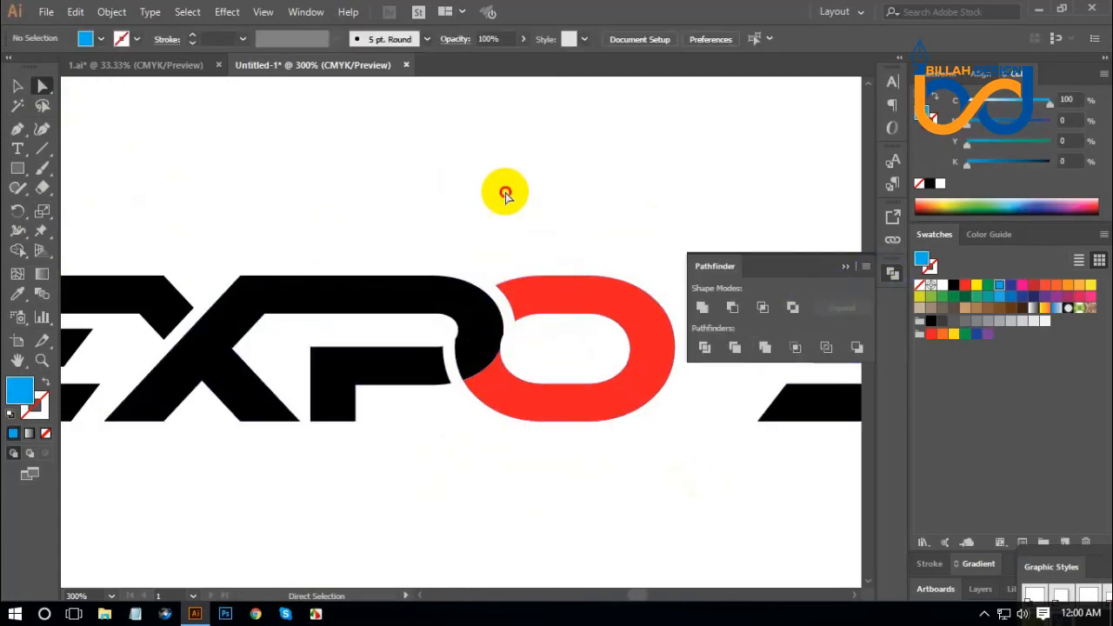
{"action": "left_click_drag", "start_coordinate": [506, 193], "coordinate": [656, 510]}
{"action": "left_click", "coordinate": [627, 517]}
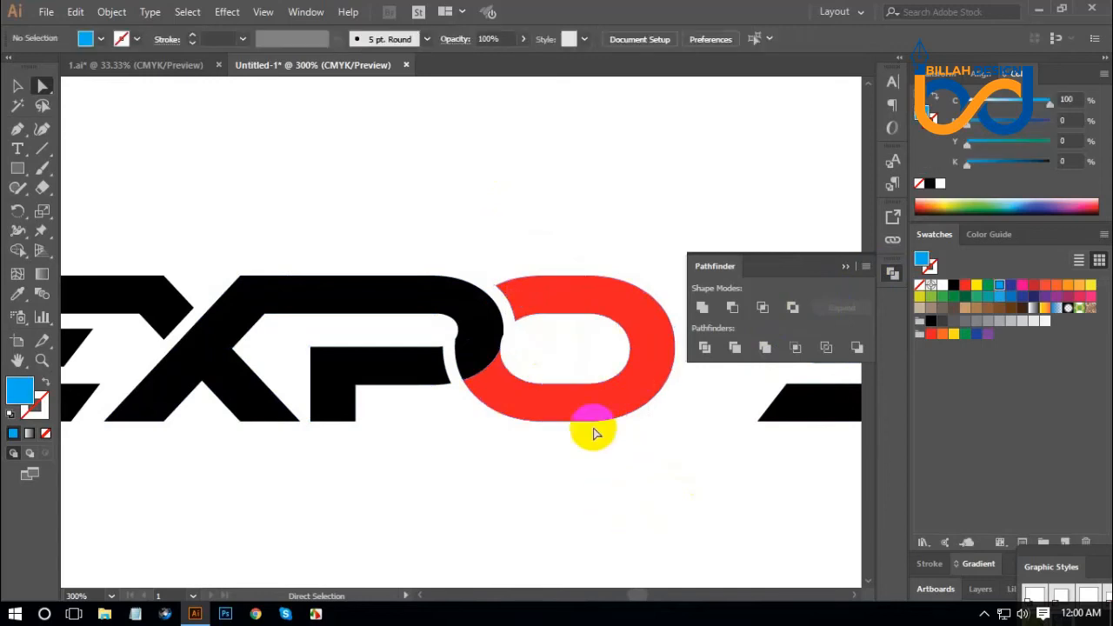
{"action": "left_click", "coordinate": [562, 380]}
{"action": "left_click_drag", "start_coordinate": [452, 153], "coordinate": [670, 505]}
{"action": "left_click", "coordinate": [536, 368]}
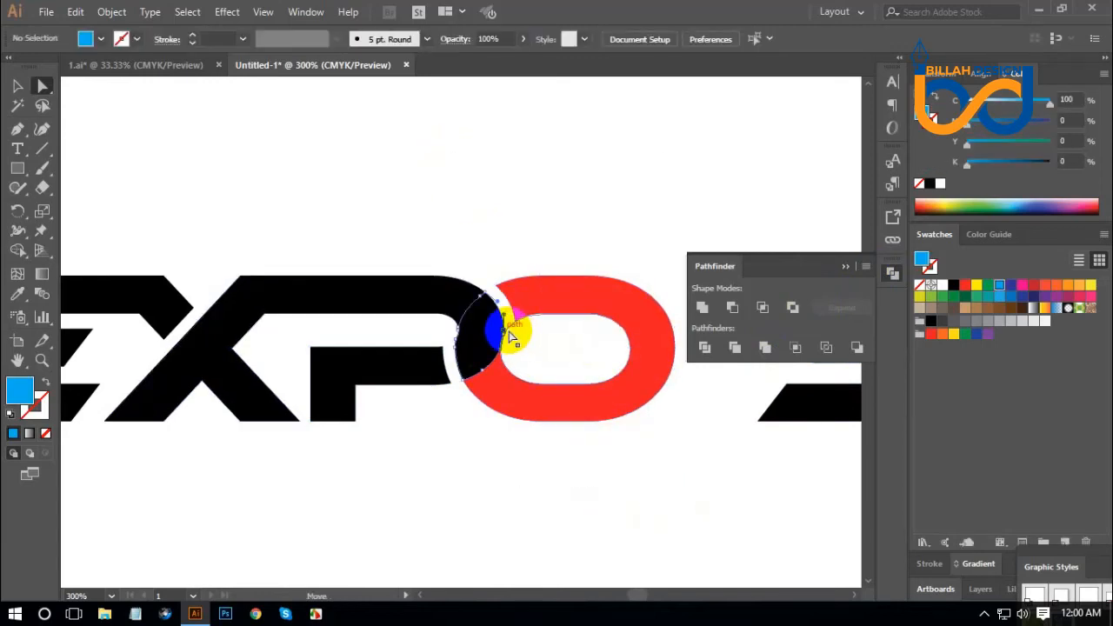
{"action": "left_click", "coordinate": [506, 331]}
{"action": "left_click", "coordinate": [513, 334]}
Fill the red O with black and delete the filled shape covering its opening.
{"action": "left_click_drag", "start_coordinate": [537, 186], "coordinate": [652, 406]}
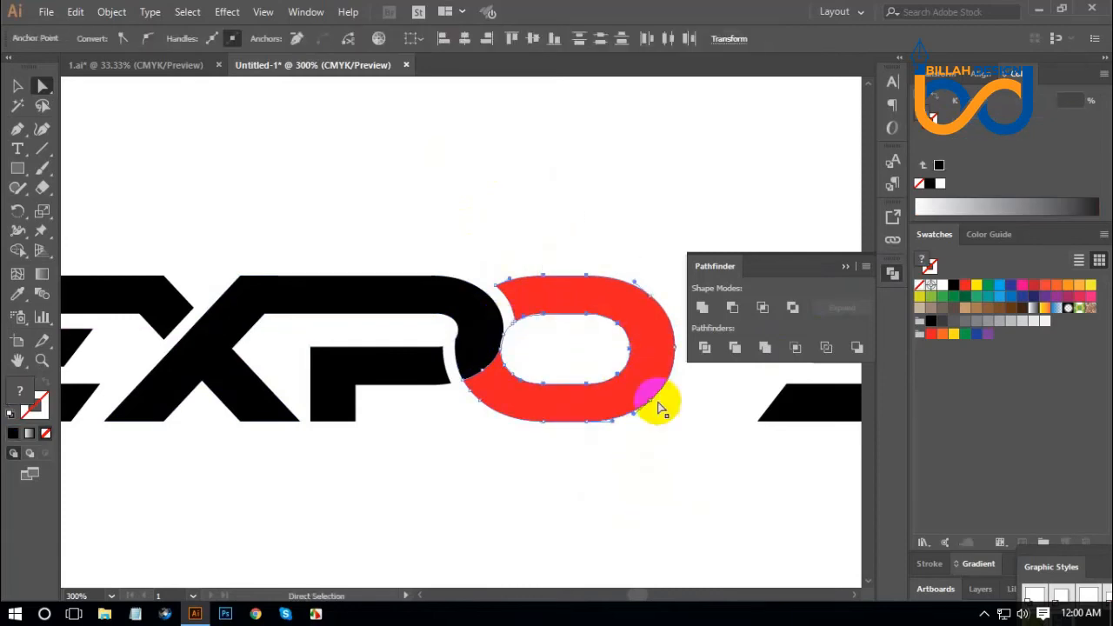
{"action": "left_click", "coordinate": [954, 287]}
{"action": "left_click", "coordinate": [559, 359]}
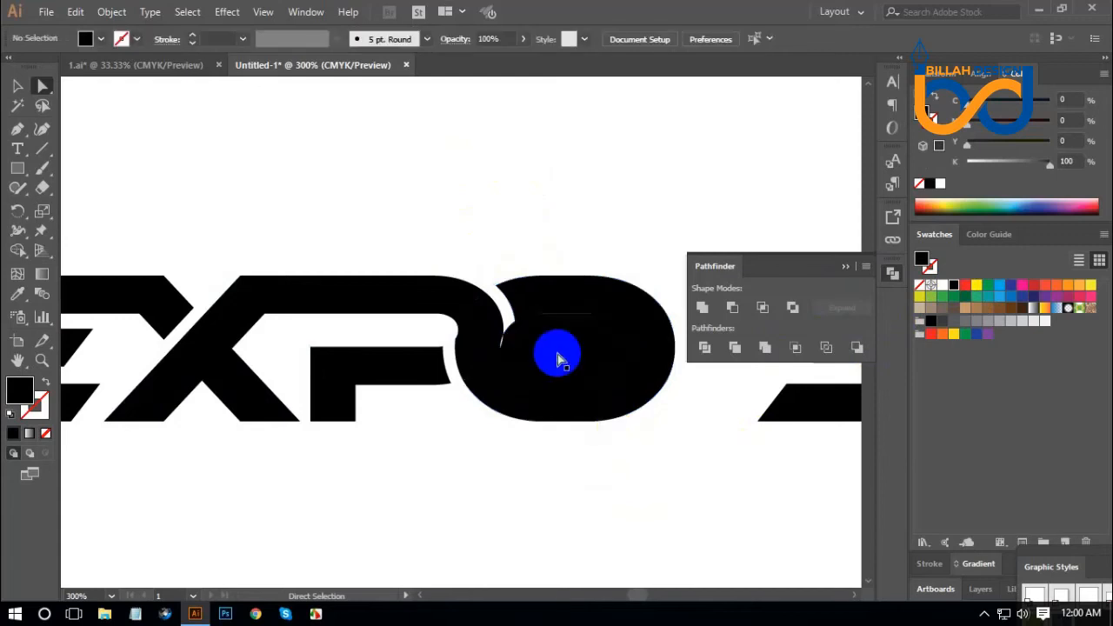
{"action": "left_click_drag", "start_coordinate": [559, 359], "coordinate": [683, 485]}
{"action": "key", "text": "Delete"}
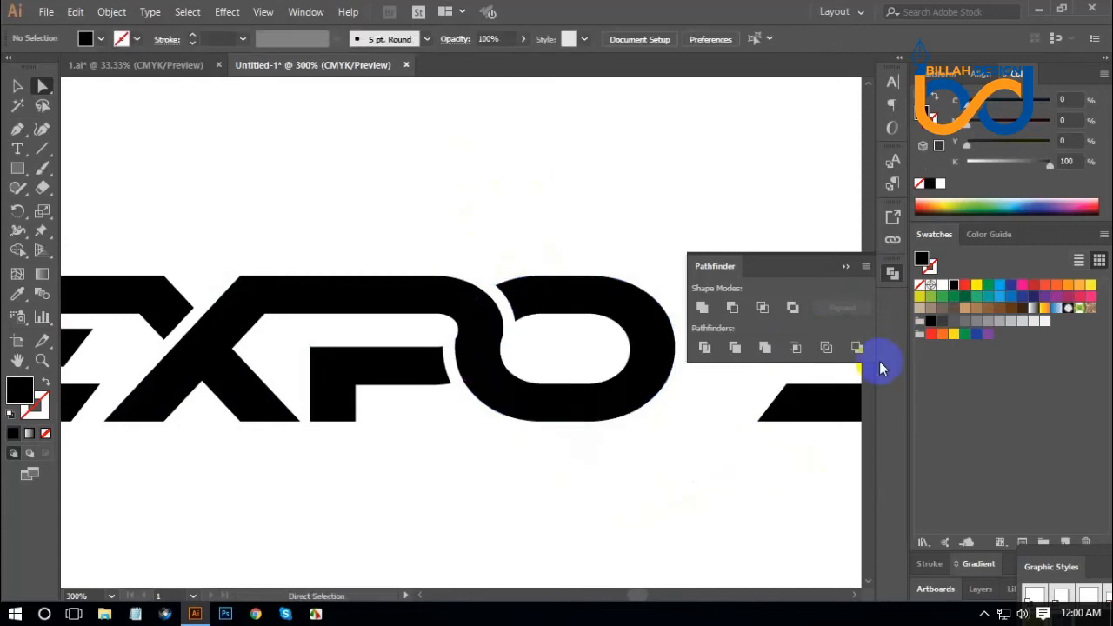
Select the XP shape, the overlap piece and the O, and unite them with Pathfinder.
{"action": "left_click", "coordinate": [892, 272]}
{"action": "left_click_drag", "start_coordinate": [430, 440], "coordinate": [567, 204]}
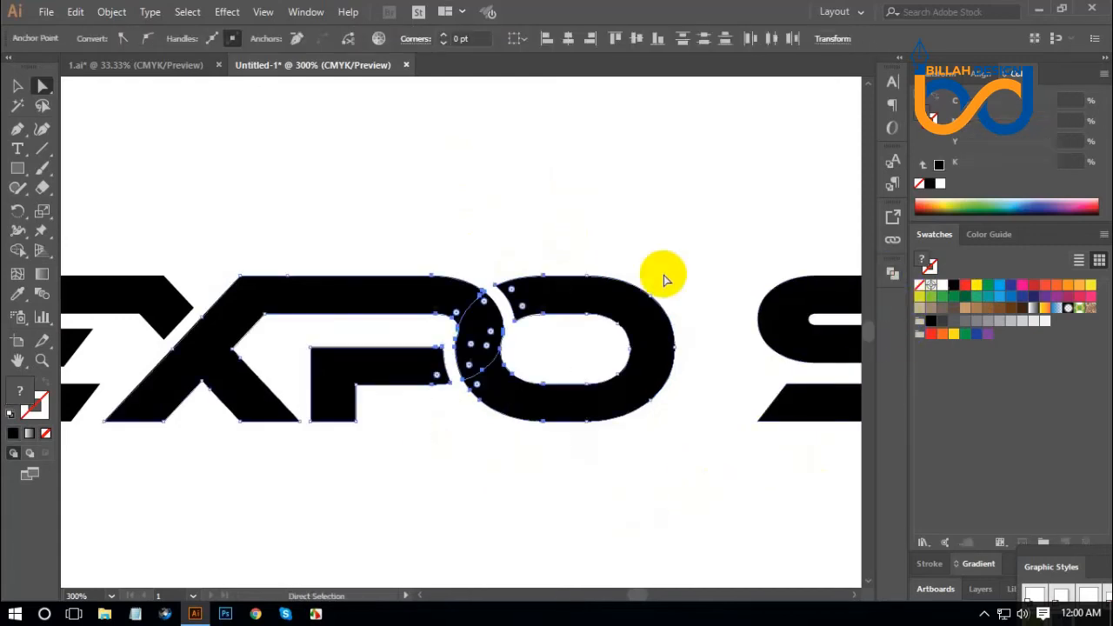
{"action": "left_click", "coordinate": [890, 275]}
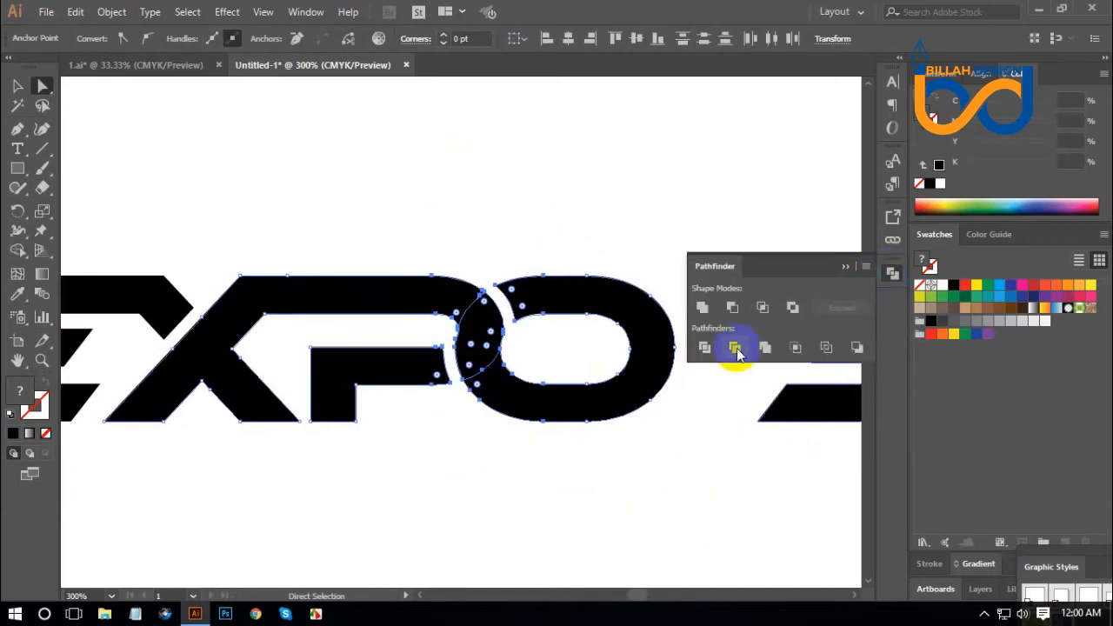
{"action": "left_click", "coordinate": [702, 308]}
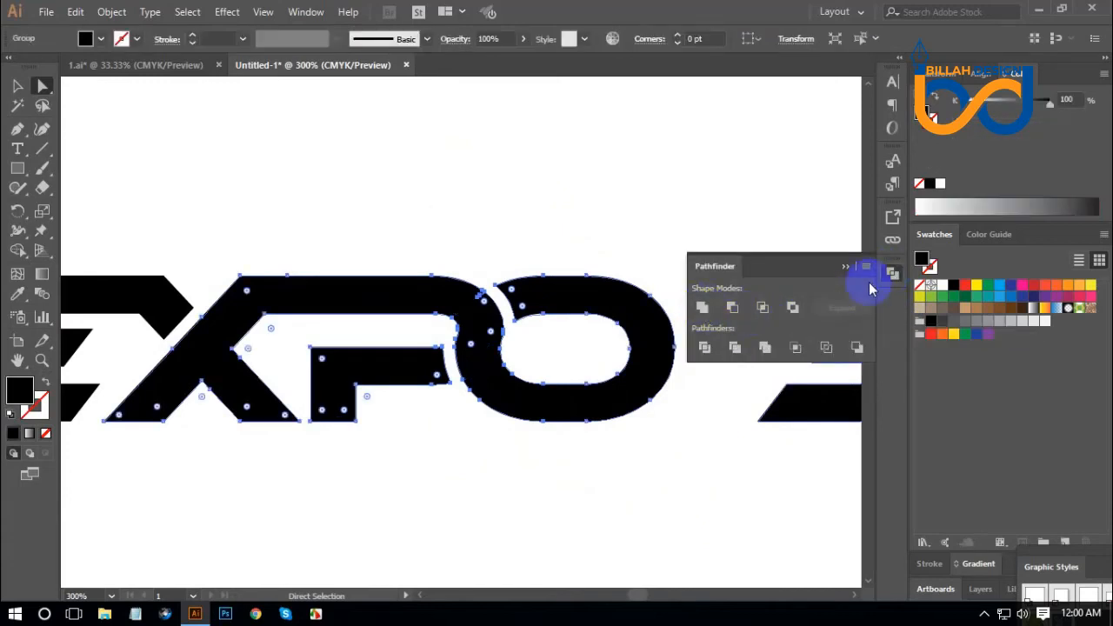
{"action": "left_click", "coordinate": [891, 276]}
{"action": "left_click", "coordinate": [675, 229]}
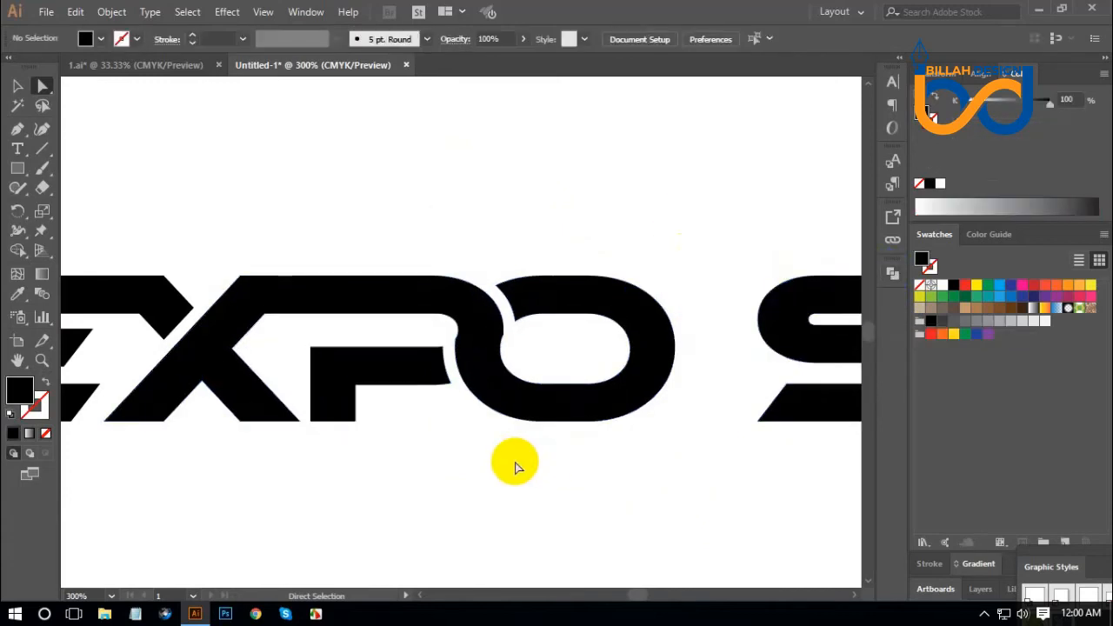
Round the corners where the P's bowl meets the O, 7 pt on the P's side and 8.26 pt on the O's inner side.
{"action": "key", "text": "ctrl+plus"}
{"action": "key", "text": "ctrl+plus"}
{"action": "key", "text": "ctrl+plus"}
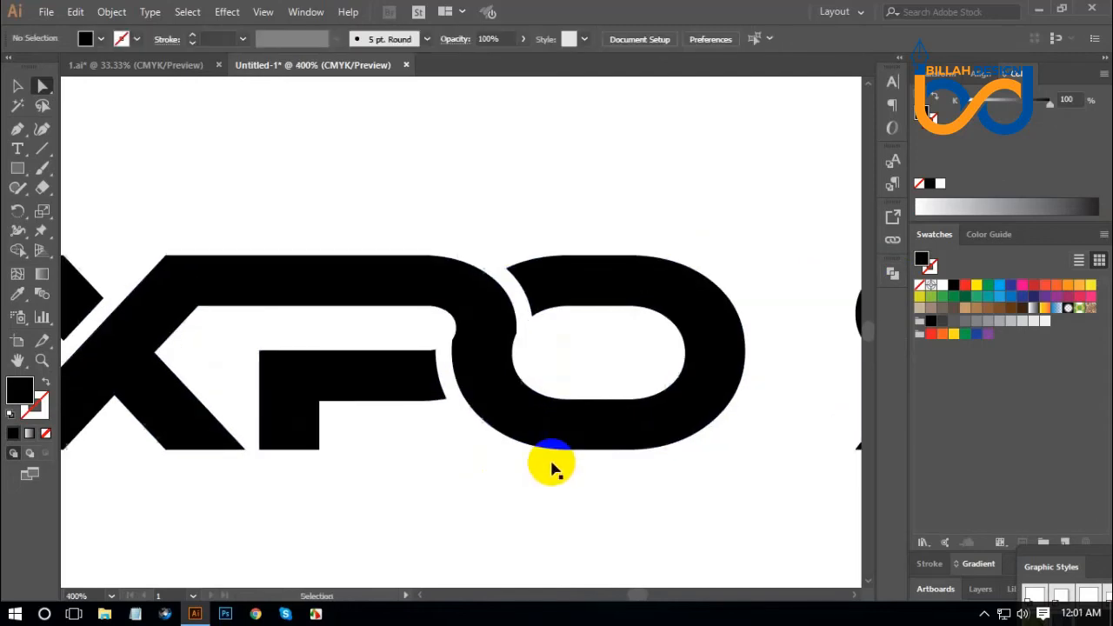
{"action": "left_click", "coordinate": [448, 363]}
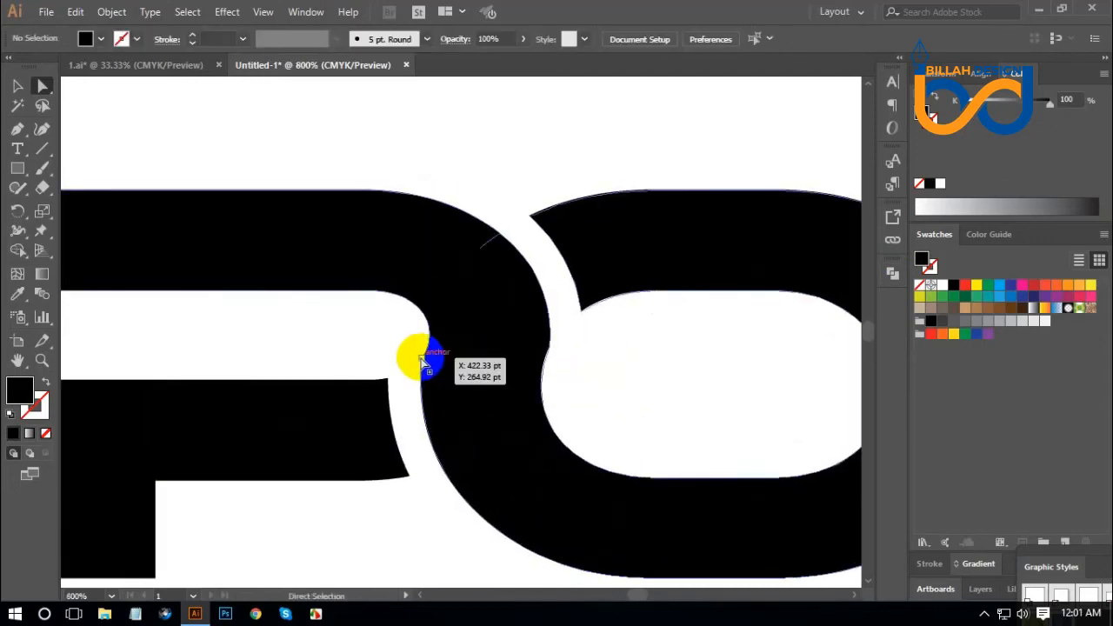
{"action": "left_click", "coordinate": [449, 388]}
{"action": "left_click", "coordinate": [393, 348]}
{"action": "left_click", "coordinate": [423, 362]}
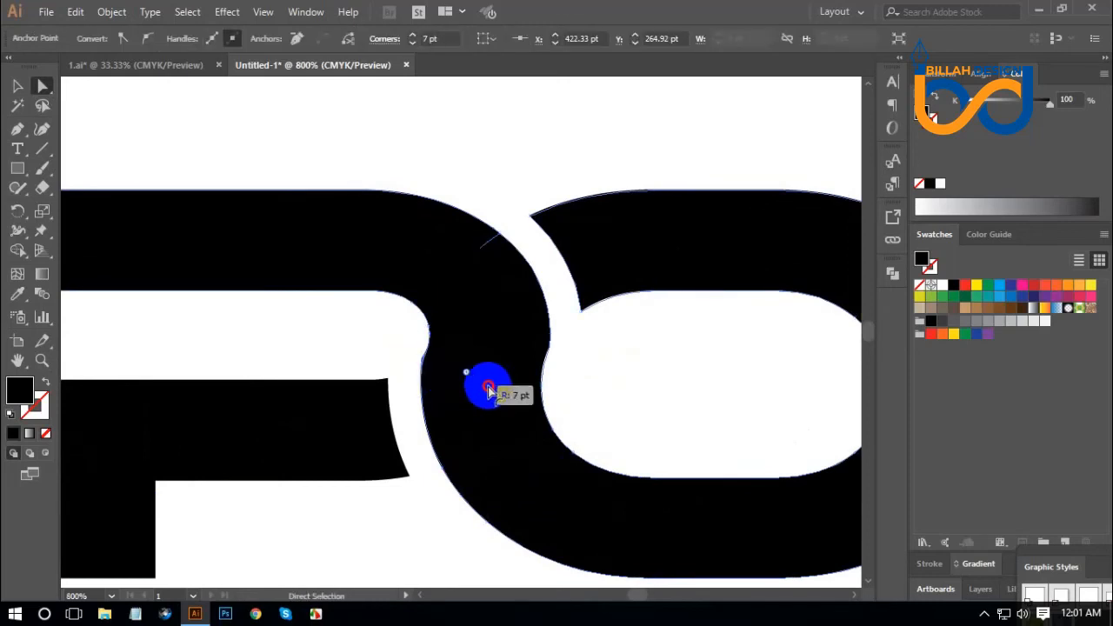
{"action": "left_click_drag", "start_coordinate": [488, 386], "coordinate": [589, 406]}
{"action": "left_click", "coordinate": [591, 397]}
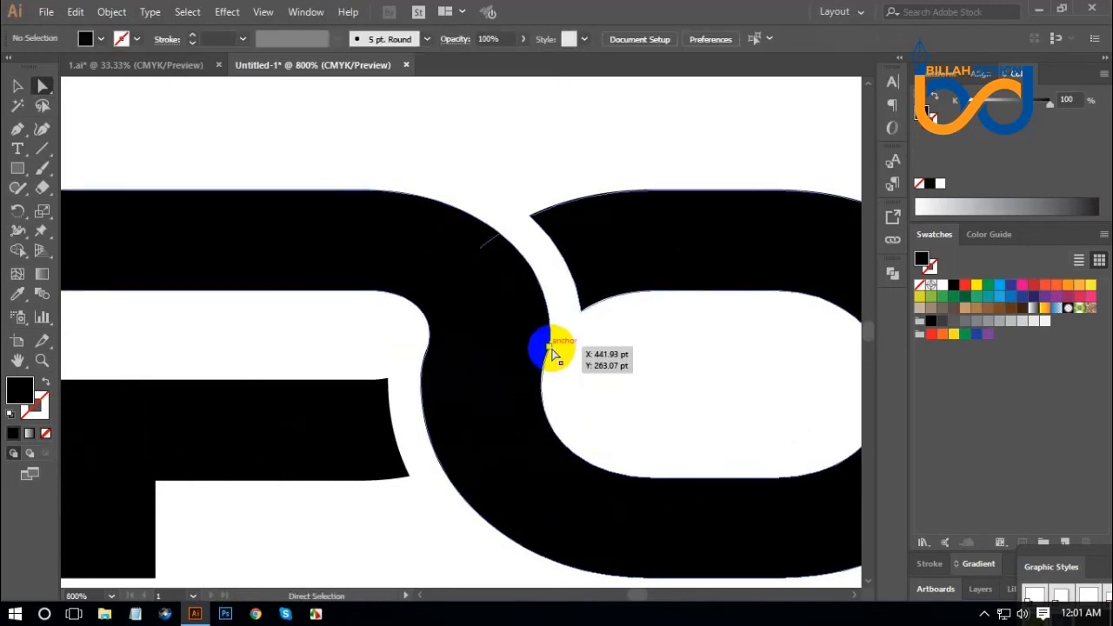
{"action": "left_click_drag", "start_coordinate": [553, 352], "coordinate": [430, 323]}
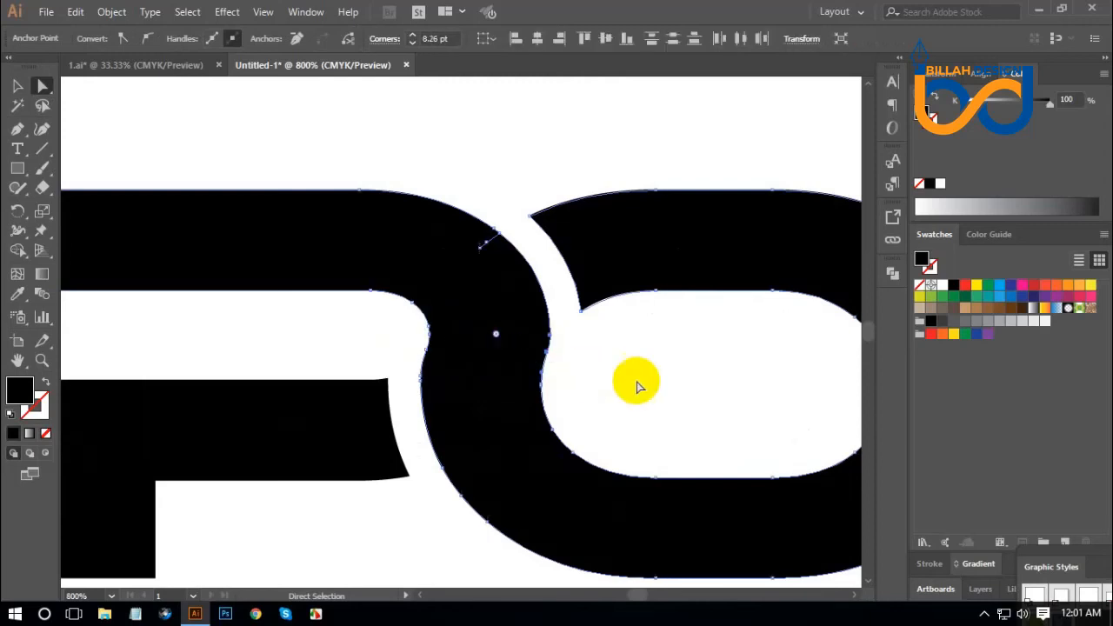
Select and remove stray anchor points at the thin slit in the upper curve of the P's bowl.
{"action": "left_click", "coordinate": [637, 381]}
{"action": "key", "text": "space"}
{"action": "left_click_drag", "start_coordinate": [527, 207], "coordinate": [544, 254]}
{"action": "left_click_drag", "start_coordinate": [434, 209], "coordinate": [521, 301]}
{"action": "left_click", "coordinate": [298, 39]}
{"action": "left_click", "coordinate": [517, 211]}
{"action": "left_click", "coordinate": [507, 190]}
{"action": "left_click_drag", "start_coordinate": [526, 208], "coordinate": [485, 331]}
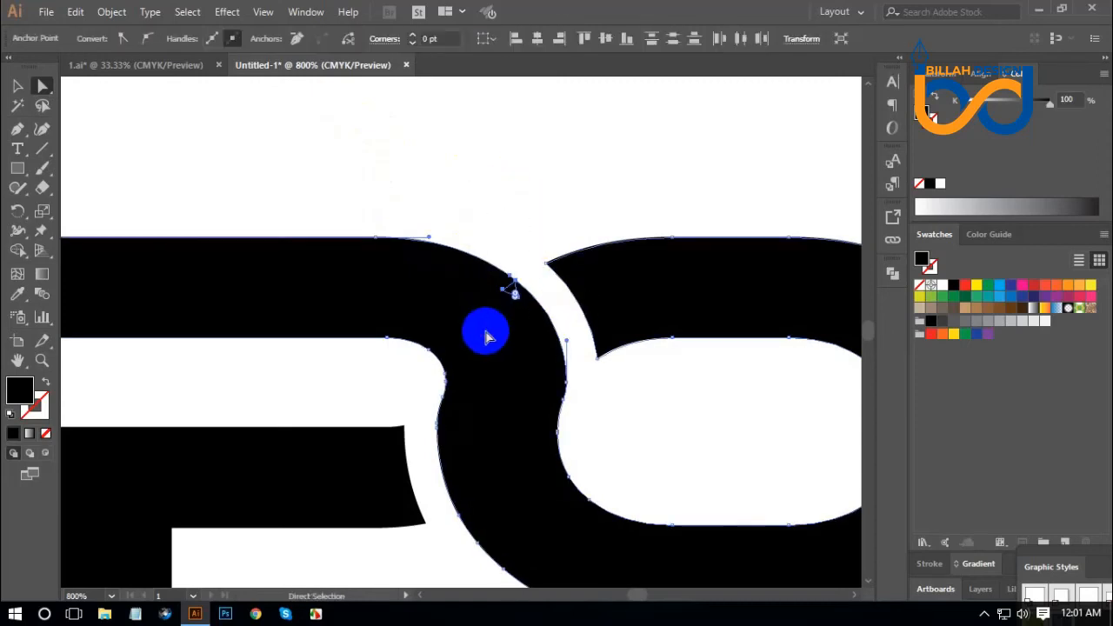
Unite the joined P and O shape with Pathfinder to close the slit, and pick out the leftover speck.
{"action": "left_click", "coordinate": [894, 276]}
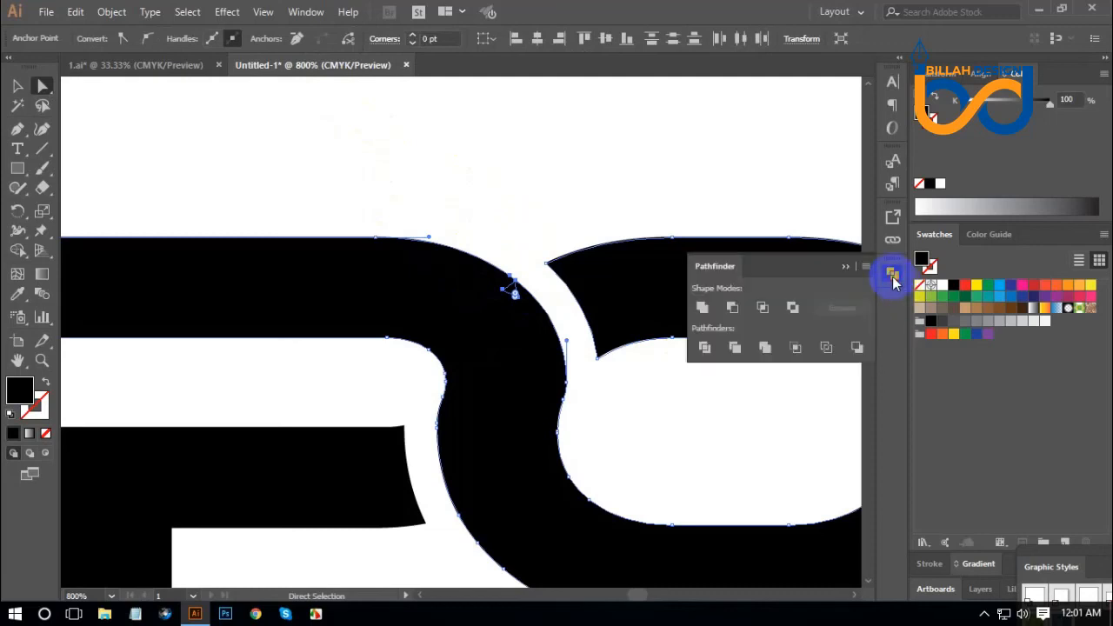
{"action": "left_click", "coordinate": [702, 309]}
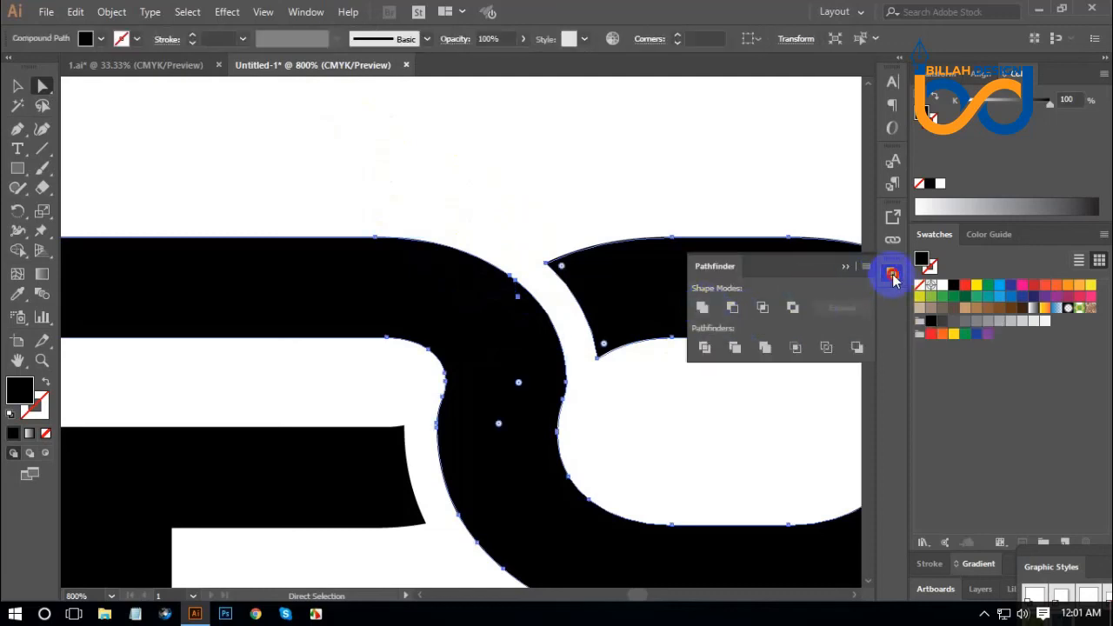
{"action": "left_click", "coordinate": [893, 277]}
{"action": "left_click", "coordinate": [705, 414]}
{"action": "left_click", "coordinate": [518, 298]}
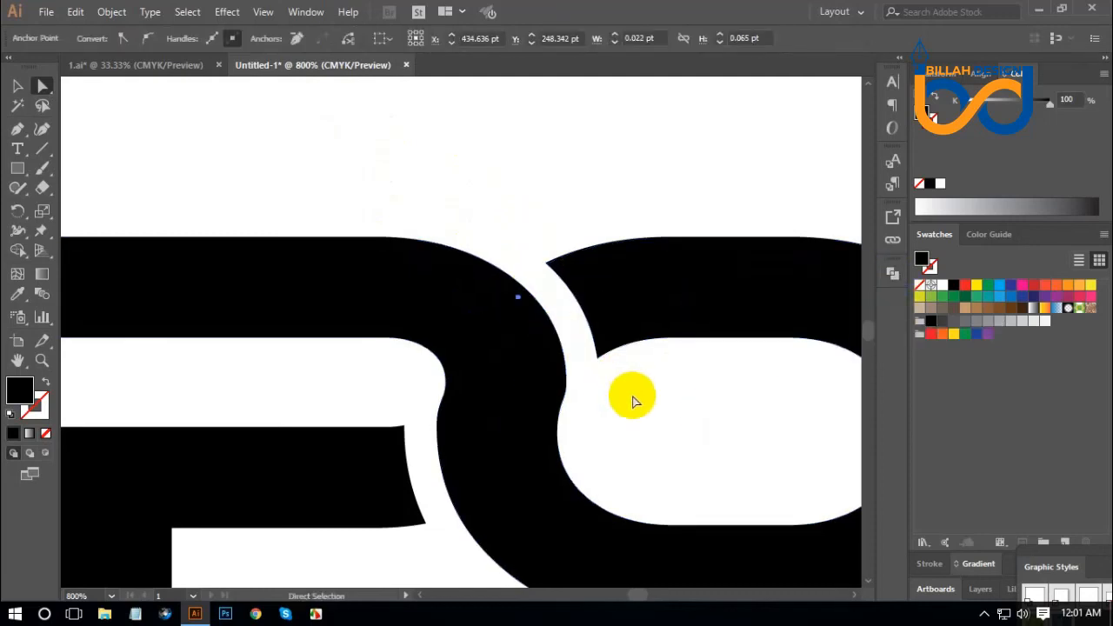
{"action": "left_click", "coordinate": [641, 405]}
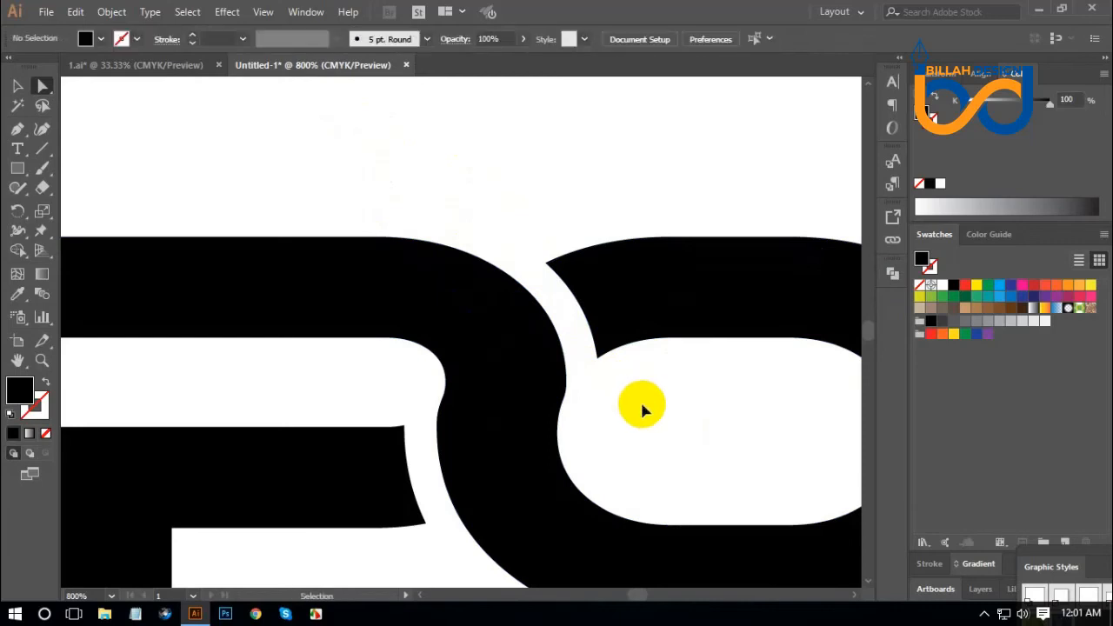
Select the S and E together and move them horizontally so the S sits just beside the O.
{"action": "scroll", "coordinate": [640, 405], "scroll_direction": "down", "scroll_amount": 6}
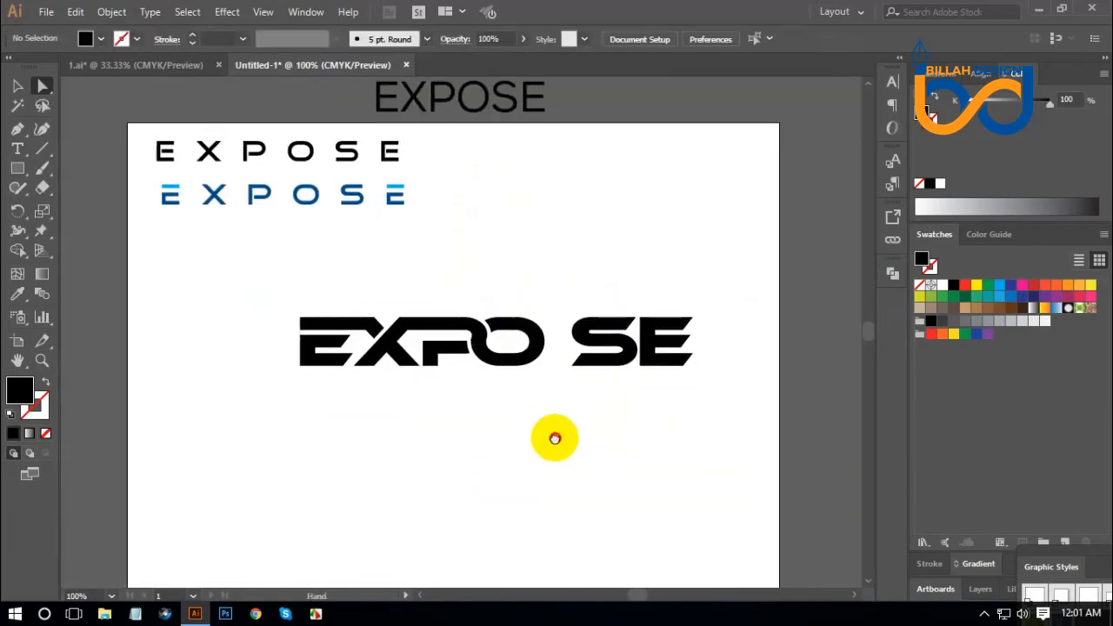
{"action": "left_click", "coordinate": [26, 92]}
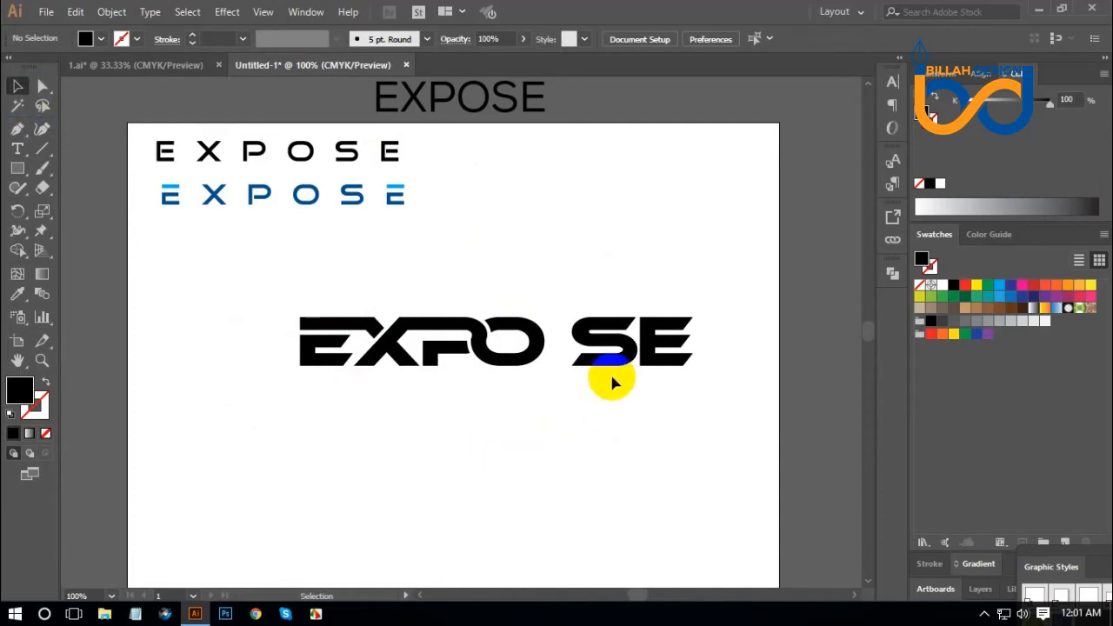
{"action": "left_click", "coordinate": [605, 353]}
{"action": "left_click", "coordinate": [641, 440]}
{"action": "left_click_drag", "start_coordinate": [727, 295], "coordinate": [623, 427]}
{"action": "key", "text": "ctrl+plus"}
{"action": "key", "text": "ctrl+plus"}
{"action": "left_click_drag", "start_coordinate": [362, 475], "coordinate": [644, 474]}
{"action": "left_click_drag", "start_coordinate": [735, 348], "coordinate": [687, 348]}
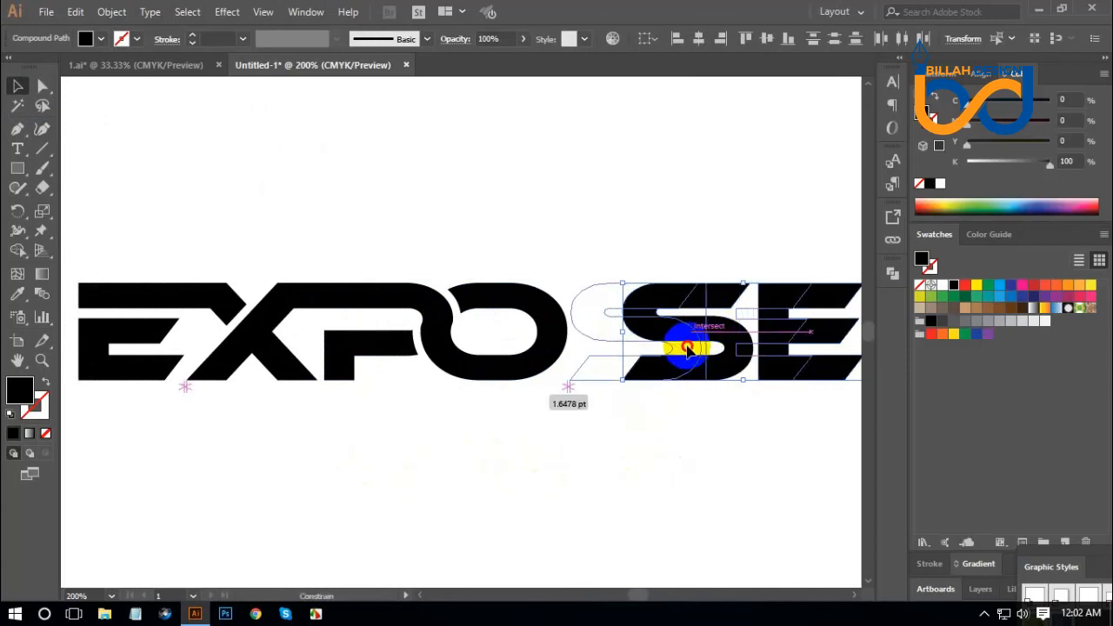
{"action": "left_click_drag", "start_coordinate": [687, 348], "coordinate": [688, 348]}
{"action": "left_click", "coordinate": [740, 454]}
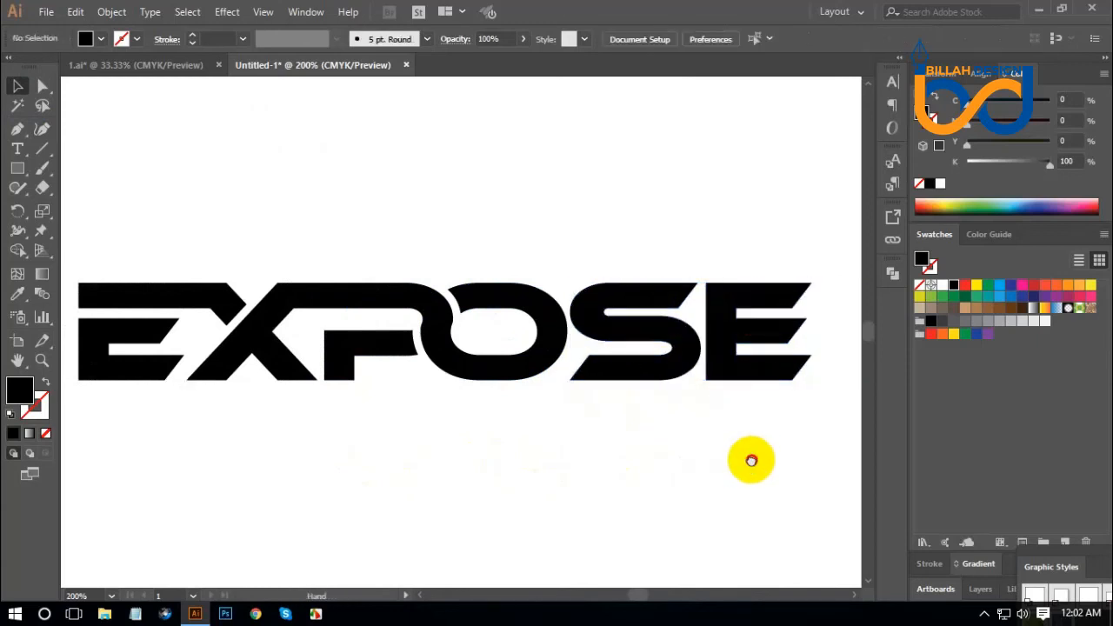
Extend the slanted lower end of the S horizontally until it runs into the lower curve of the O.
{"action": "left_click_drag", "start_coordinate": [752, 461], "coordinate": [664, 436]}
{"action": "key", "text": "ctrl+plus"}
{"action": "key", "text": "ctrl+plus"}
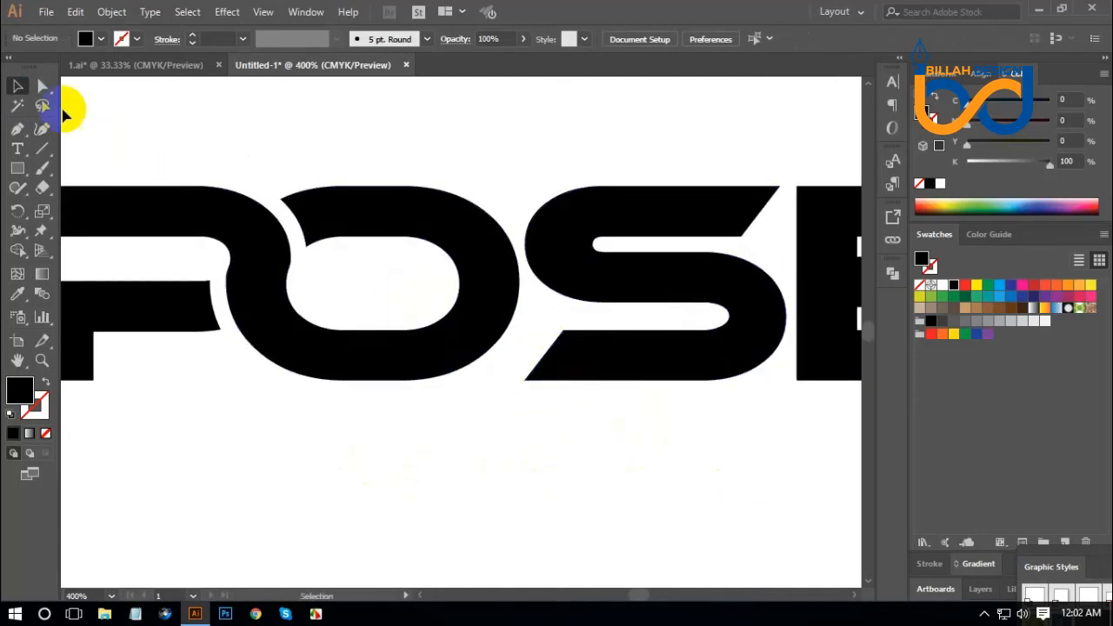
{"action": "left_click", "coordinate": [42, 85]}
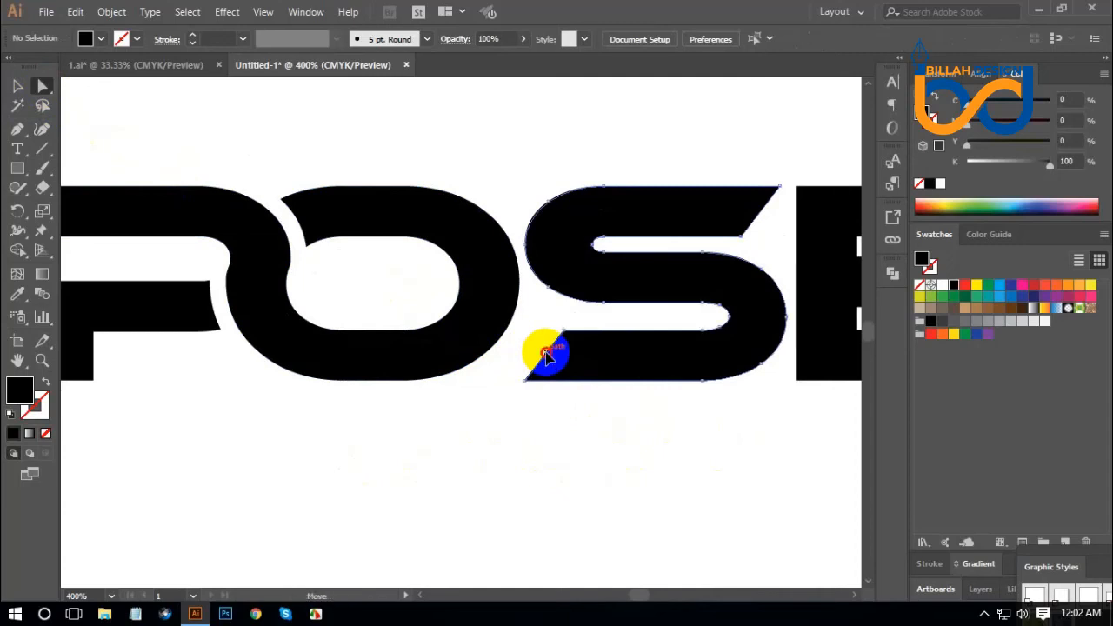
{"action": "left_click_drag", "start_coordinate": [546, 352], "coordinate": [425, 351]}
{"action": "left_click", "coordinate": [524, 435]}
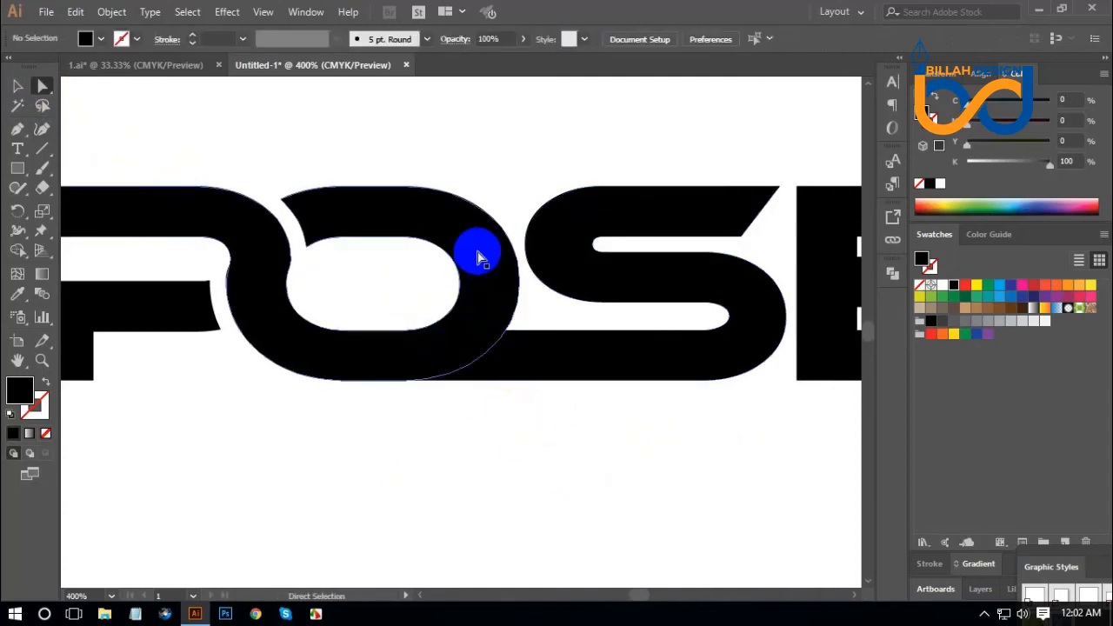
Fill the joined X, P and O shape with red to tell it apart from the S.
{"action": "left_click", "coordinate": [477, 257]}
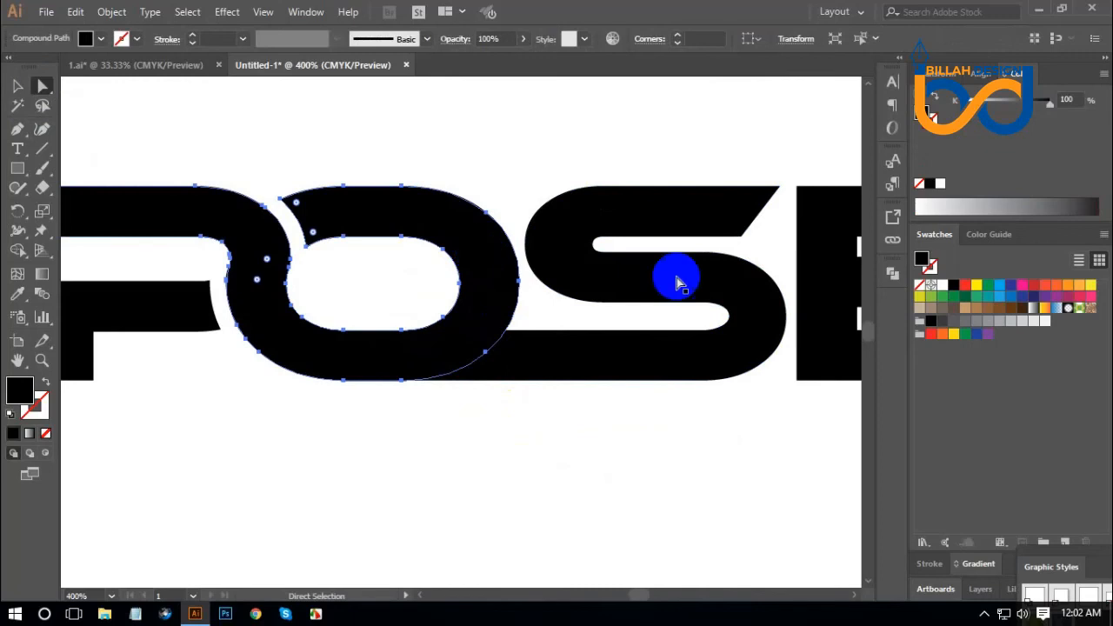
{"action": "left_click", "coordinate": [955, 289]}
{"action": "left_click", "coordinate": [634, 465]}
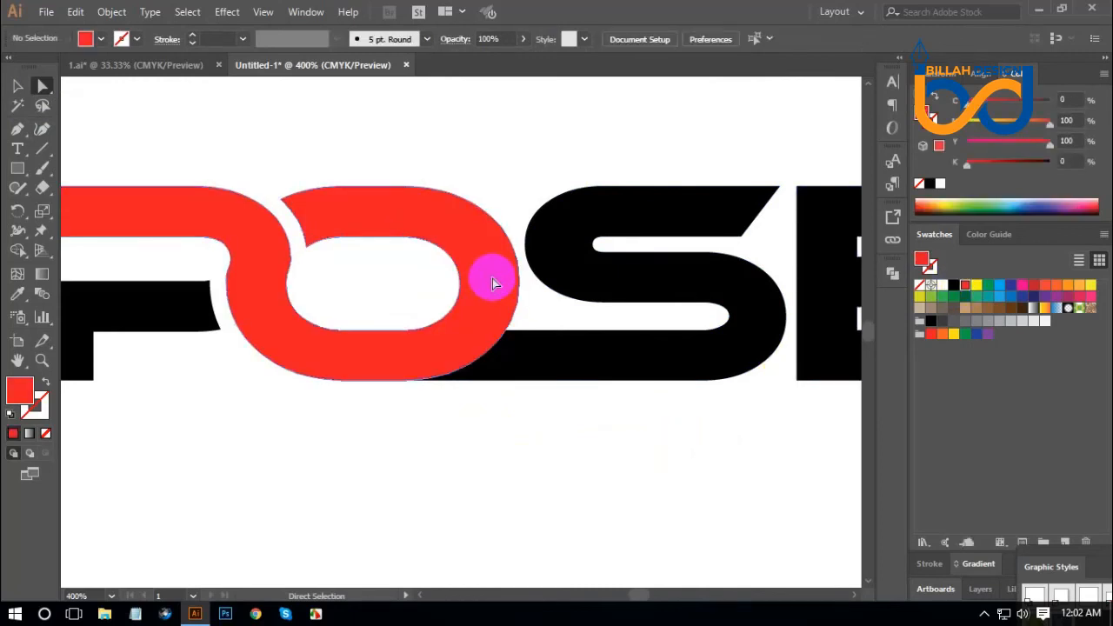
Offset the path of the red joined shape by 5 pt with Miter joins and a miter limit of 4.
{"action": "left_click", "coordinate": [492, 282]}
{"action": "left_click", "coordinate": [111, 10]}
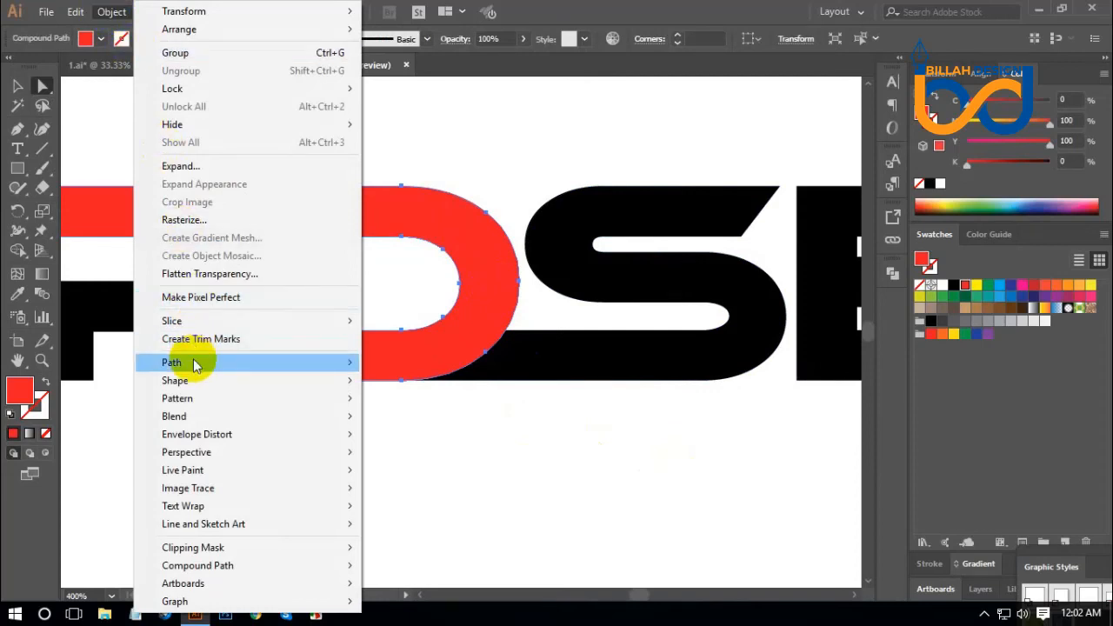
{"action": "mouse_move", "coordinate": [194, 363]}
{"action": "left_click", "coordinate": [411, 423]}
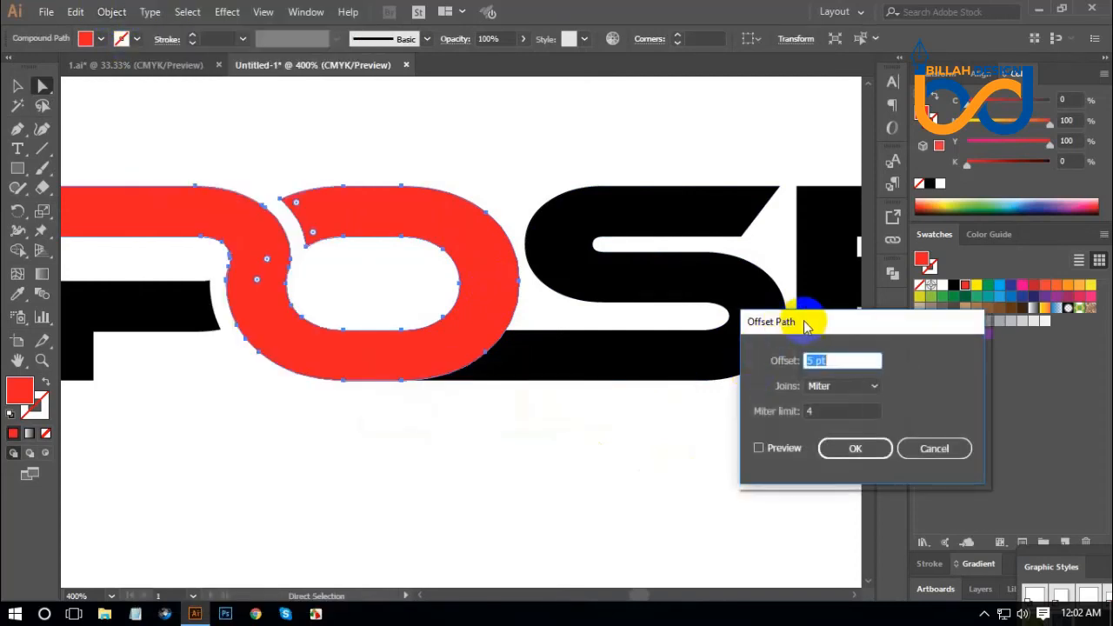
{"action": "left_click_drag", "start_coordinate": [807, 318], "coordinate": [778, 302]}
{"action": "left_click", "coordinate": [827, 435]}
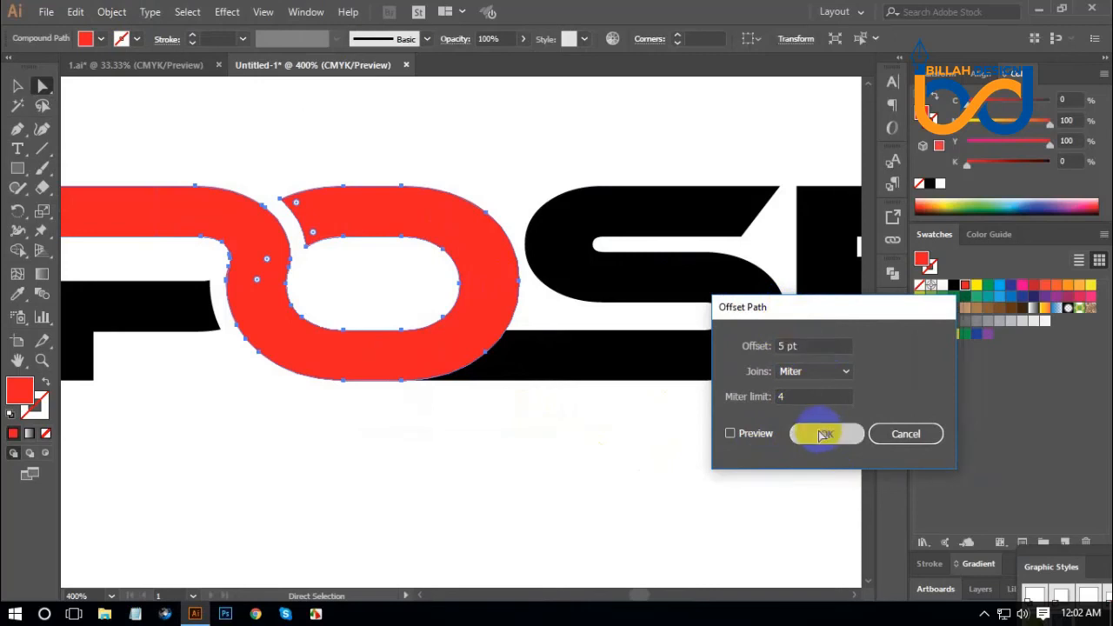
Select the offset outline with the S, and subtract their overlapping strip beside the O with Shape Builder.
{"action": "left_click", "coordinate": [366, 199]}
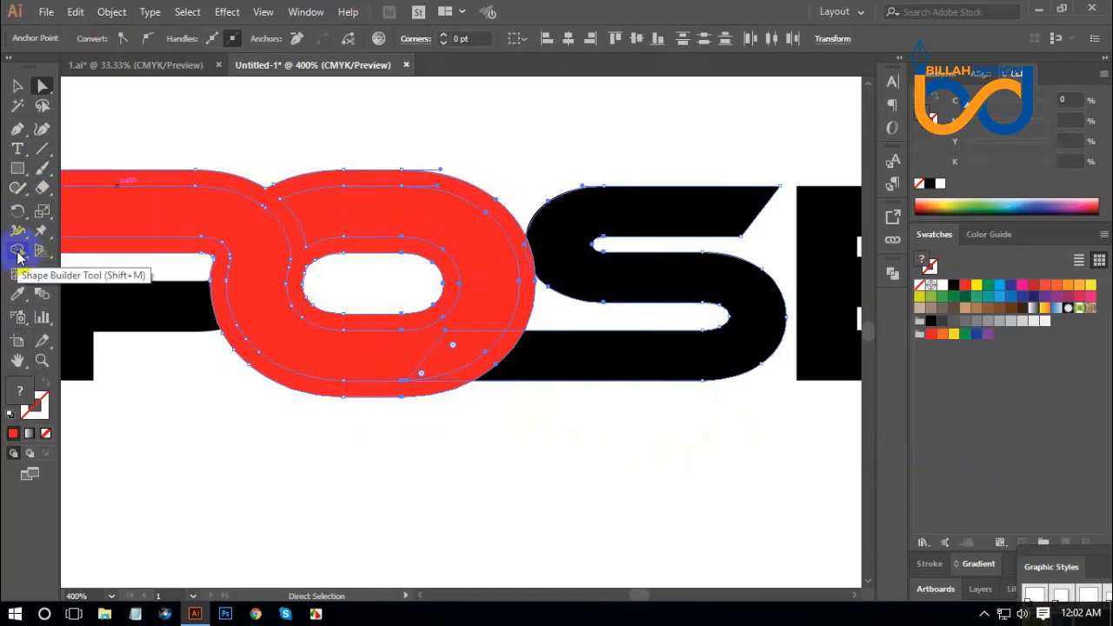
{"action": "left_click", "coordinate": [17, 252]}
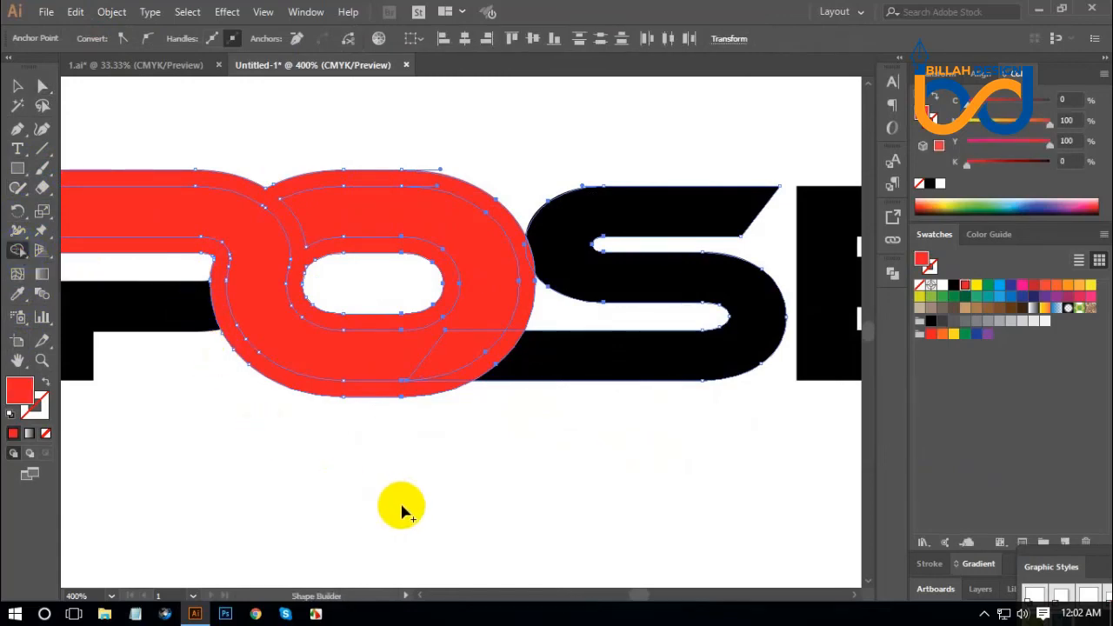
{"action": "left_click", "coordinate": [484, 372], "text": "alt"}
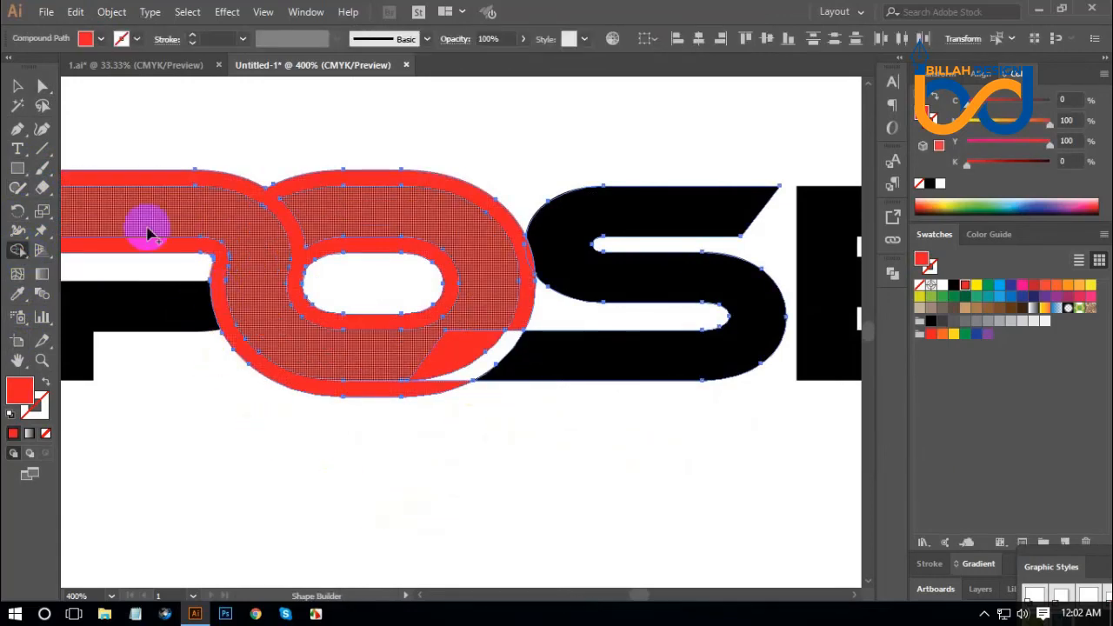
Remove the leftover offset outline around the red shape, keeping the clean gap between the O and S.
{"action": "left_click", "coordinate": [42, 86]}
{"action": "left_click", "coordinate": [504, 482]}
{"action": "left_click_drag", "start_coordinate": [533, 331], "coordinate": [634, 273]}
{"action": "key", "text": "ctrl+z"}
{"action": "left_click", "coordinate": [447, 348]}
{"action": "left_click", "coordinate": [457, 337]}
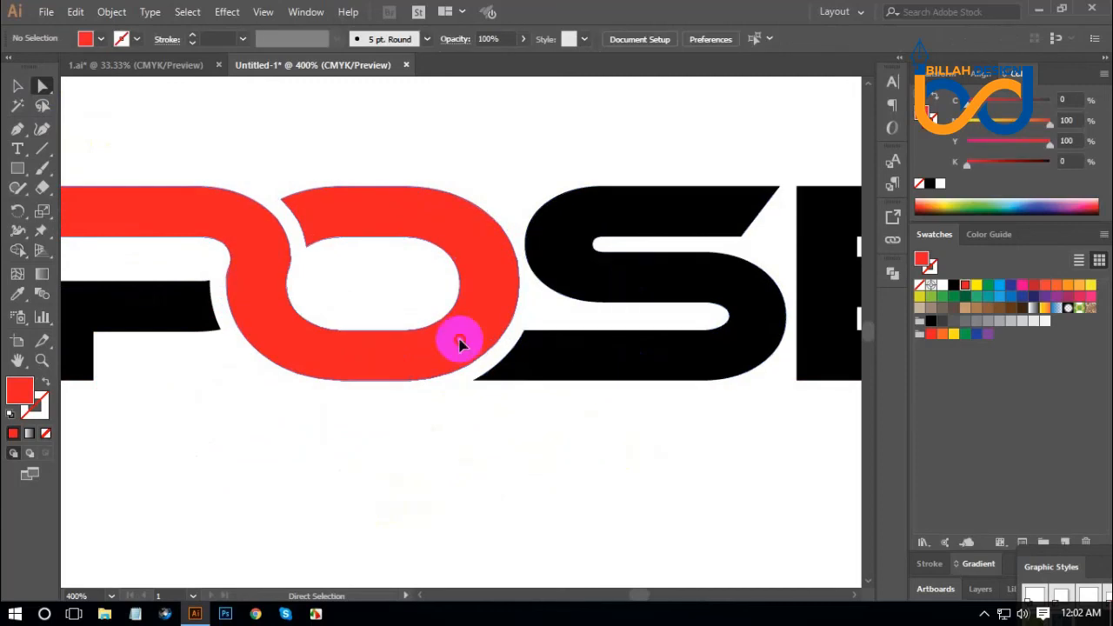
Select and delete the leftover piece of the S hidden within the lower curve of the O.
{"action": "key", "text": "v"}
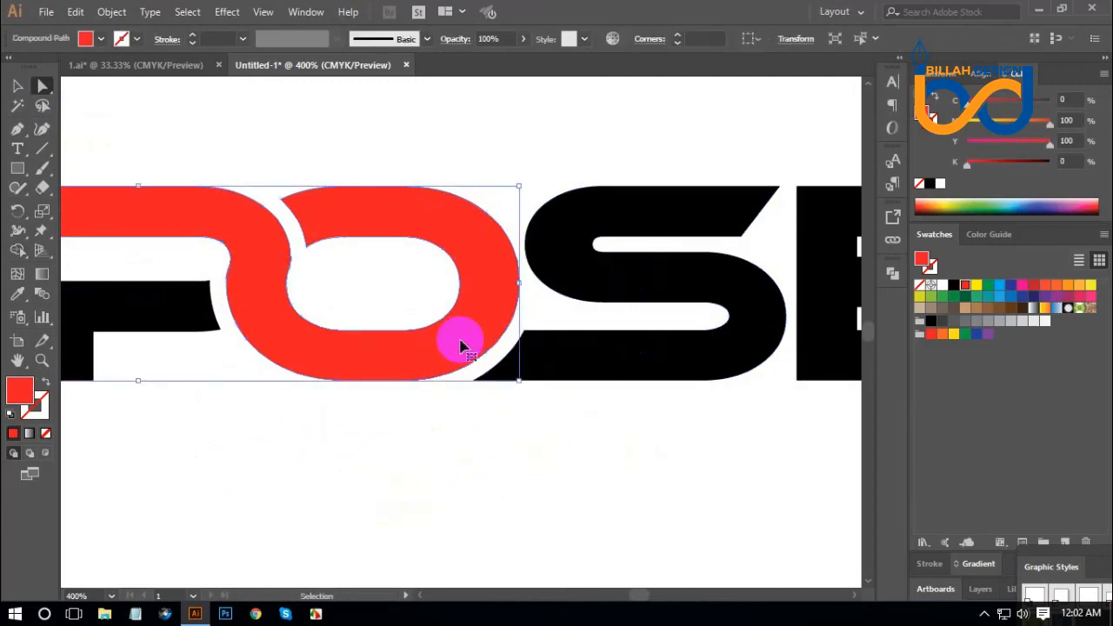
{"action": "left_click", "coordinate": [511, 472], "text": "ctrl"}
{"action": "left_click_drag", "start_coordinate": [427, 304], "coordinate": [473, 370]}
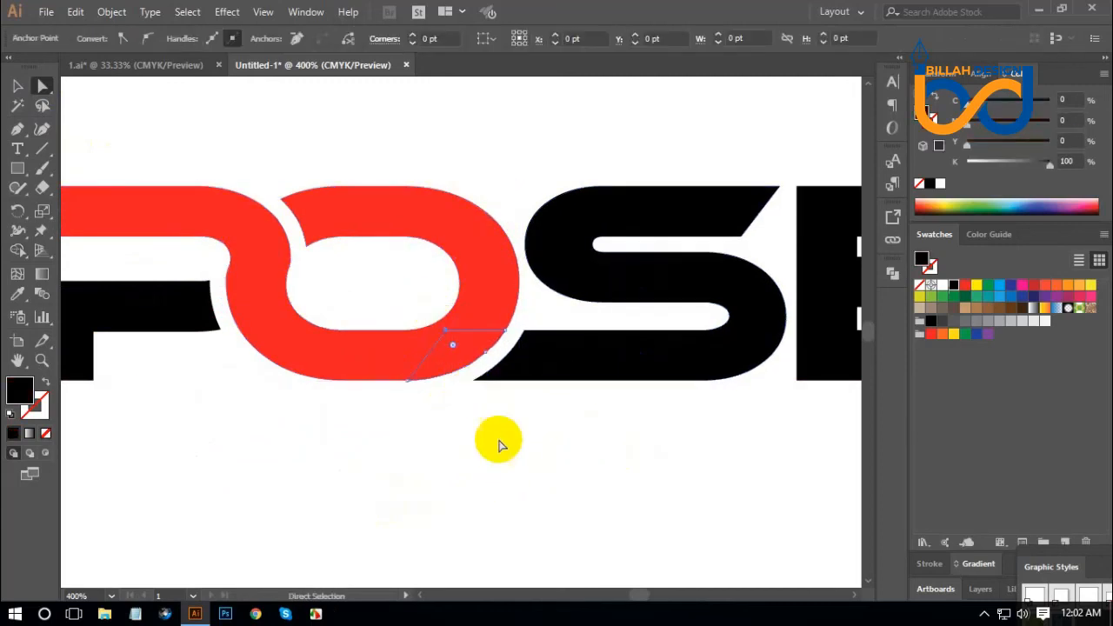
{"action": "key", "text": "Delete"}
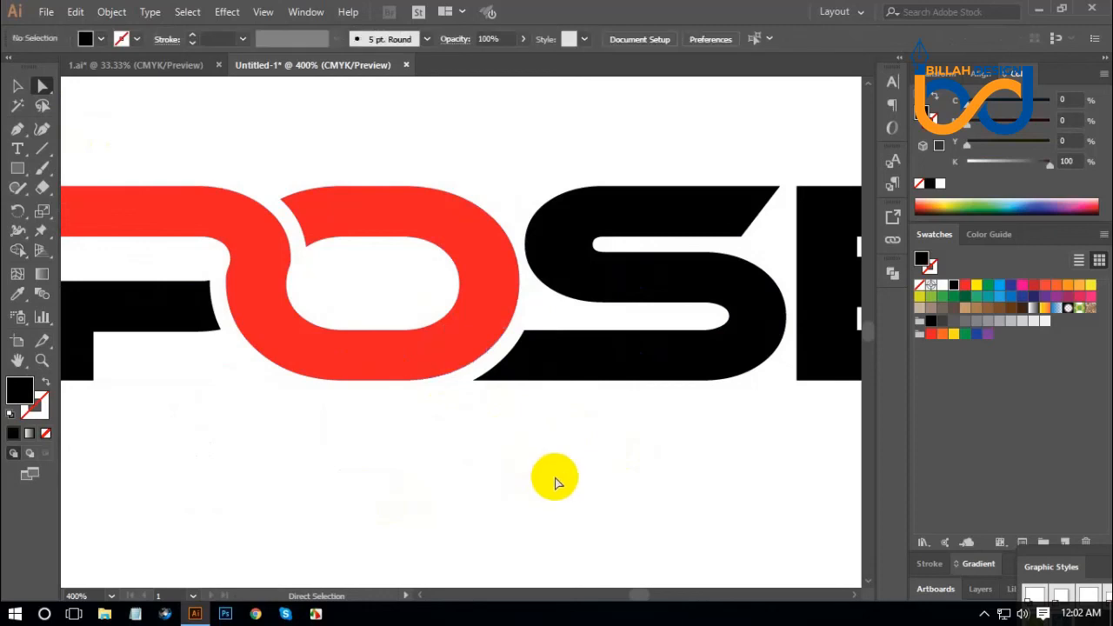
{"action": "key", "text": "ctrl+z"}
{"action": "left_click", "coordinate": [508, 421]}
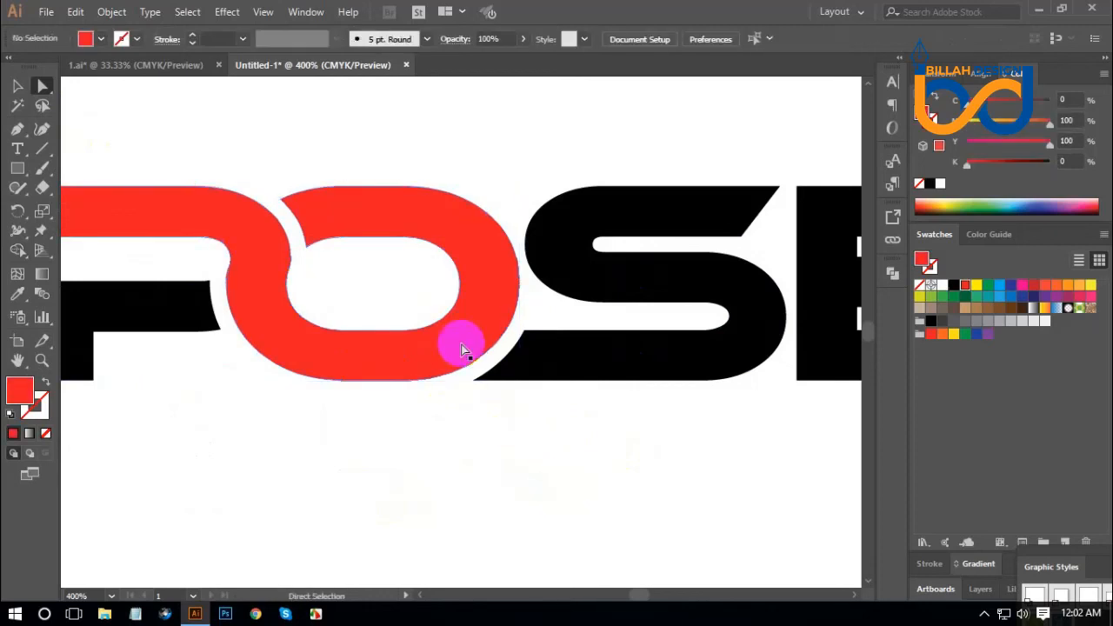
{"action": "left_click", "coordinate": [462, 347]}
{"action": "left_click", "coordinate": [539, 452]}
Stretch the last E's upper notch through and past its stem, and split the letter with Pathfinder's Divide.
{"action": "key", "text": "ctrl+minus"}
{"action": "key", "text": "ctrl+minus"}
{"action": "key", "text": "ctrl+minus"}
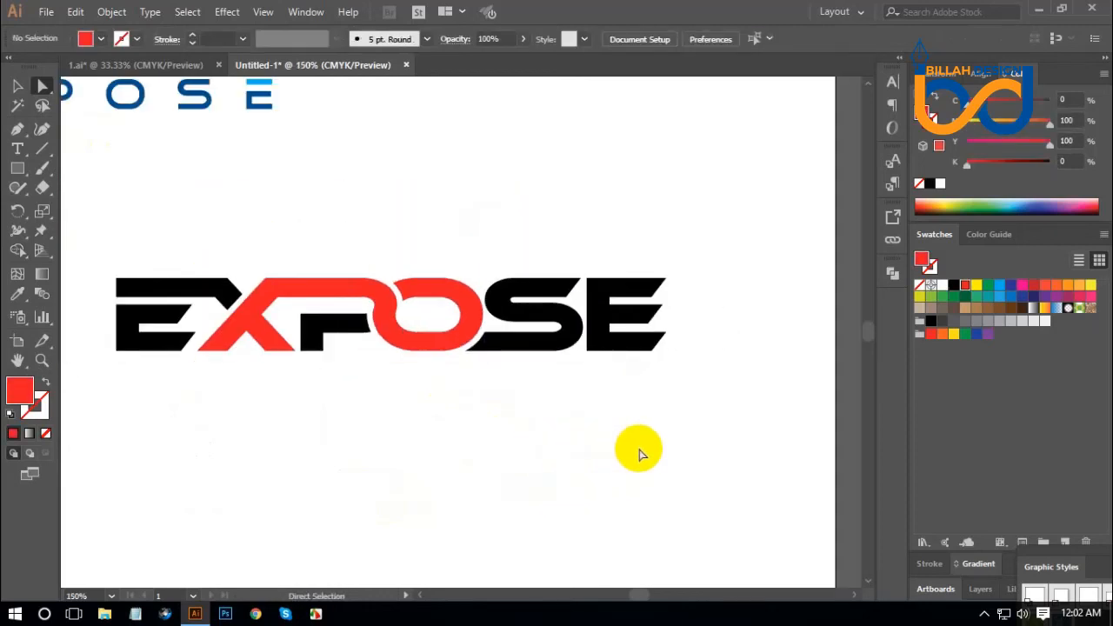
{"action": "left_click_drag", "start_coordinate": [628, 431], "coordinate": [638, 436]}
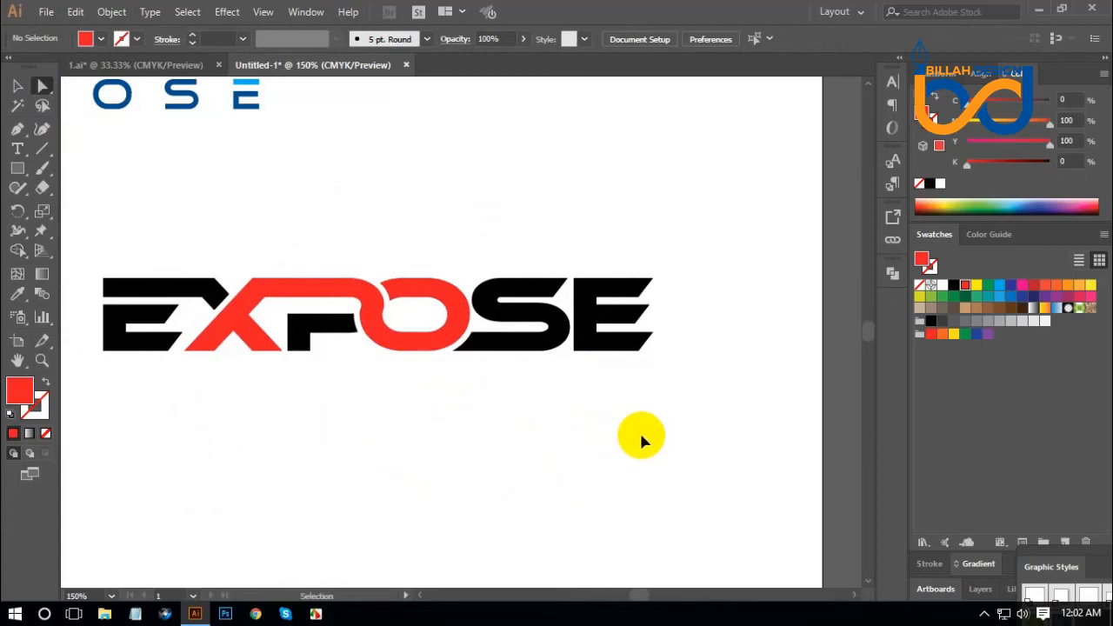
{"action": "key", "text": "ctrl+plus"}
{"action": "key", "text": "ctrl+plus"}
{"action": "key", "text": "ctrl+plus"}
{"action": "left_click_drag", "start_coordinate": [856, 424], "coordinate": [666, 472]}
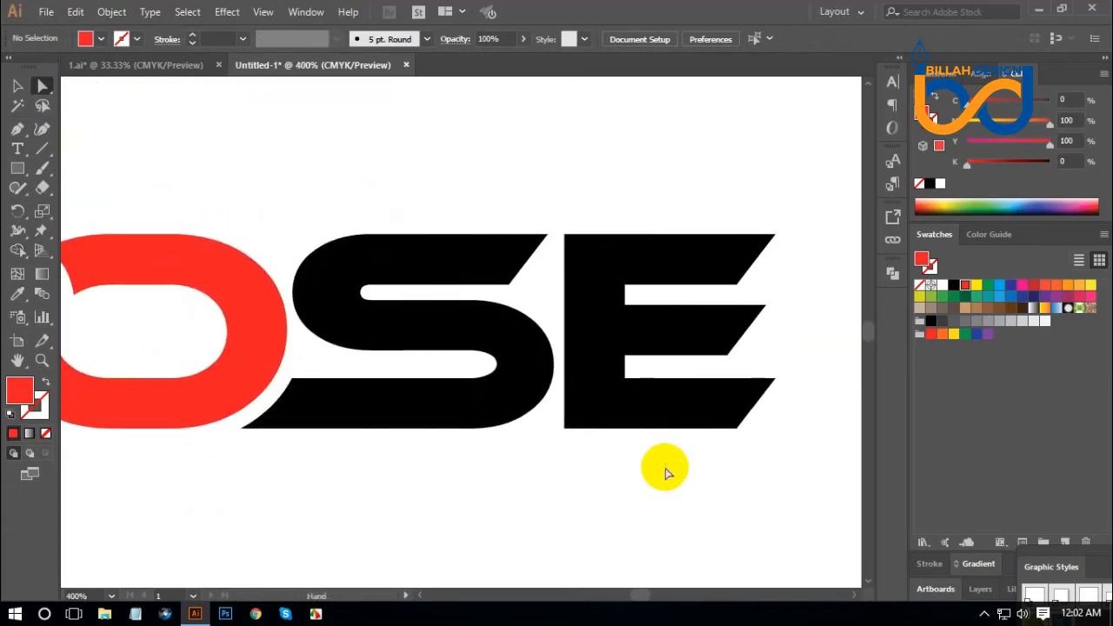
{"action": "key", "text": "ctrl+plus"}
{"action": "left_click_drag", "start_coordinate": [726, 302], "coordinate": [522, 308]}
{"action": "left_click", "coordinate": [894, 275]}
{"action": "left_click", "coordinate": [705, 349]}
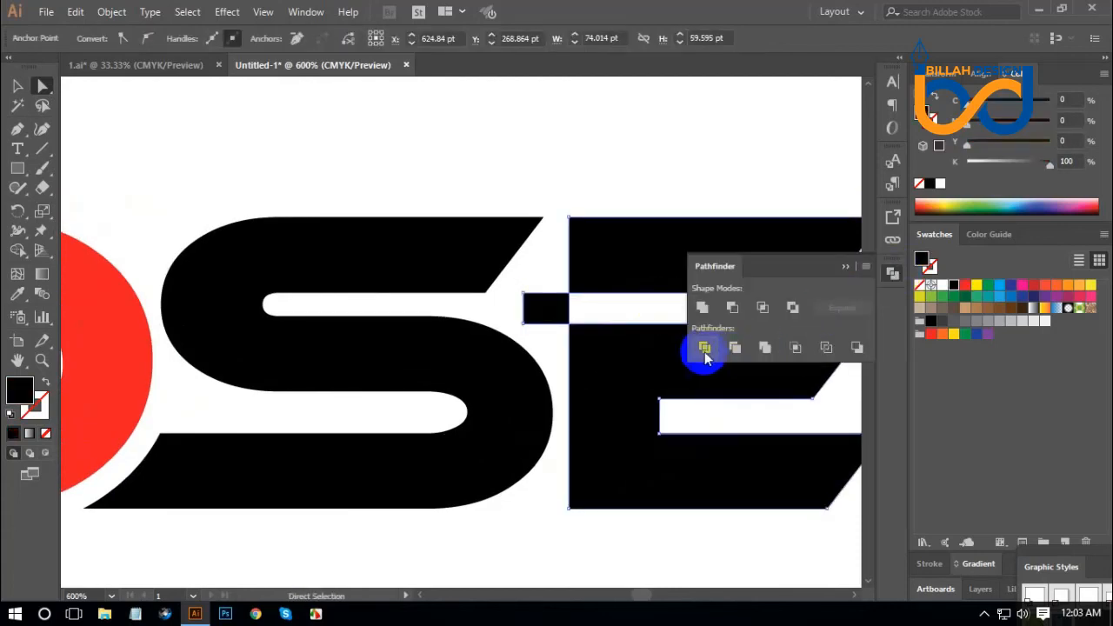
Delete the small block protruding from the E's stem, leaving the top bar separate from the body.
{"action": "left_click", "coordinate": [897, 274]}
{"action": "left_click", "coordinate": [728, 157]}
{"action": "left_click", "coordinate": [546, 305]}
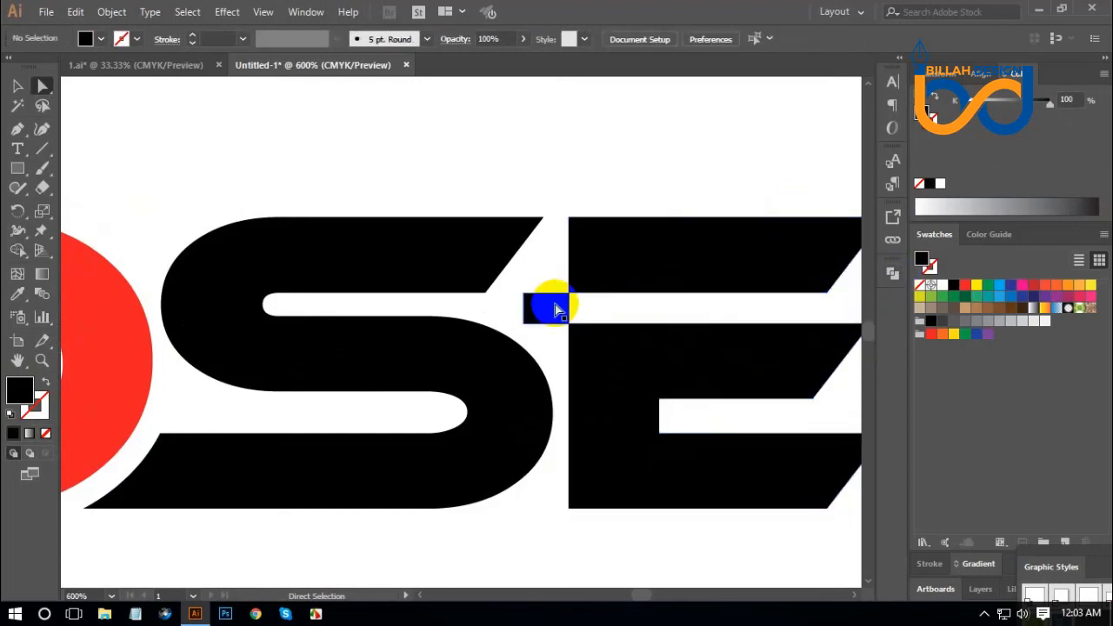
{"action": "key", "text": "Delete"}
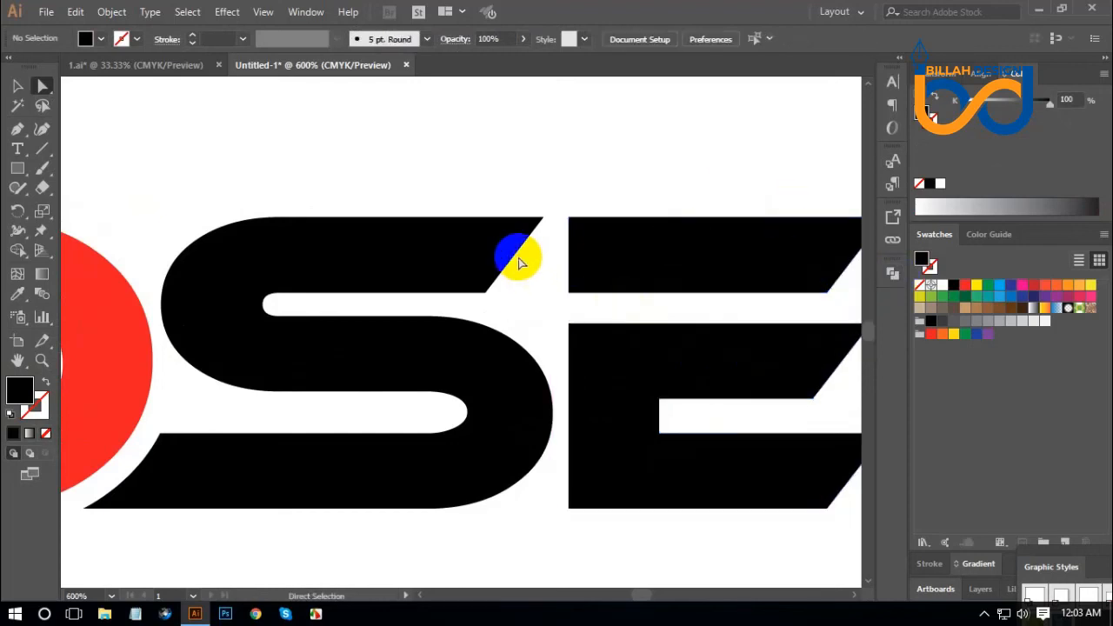
Extend the slanted upper end of the S into the E's top bar, and unite the two with Pathfinder.
{"action": "left_click_drag", "start_coordinate": [523, 257], "coordinate": [646, 253]}
{"action": "left_click", "coordinate": [684, 311]}
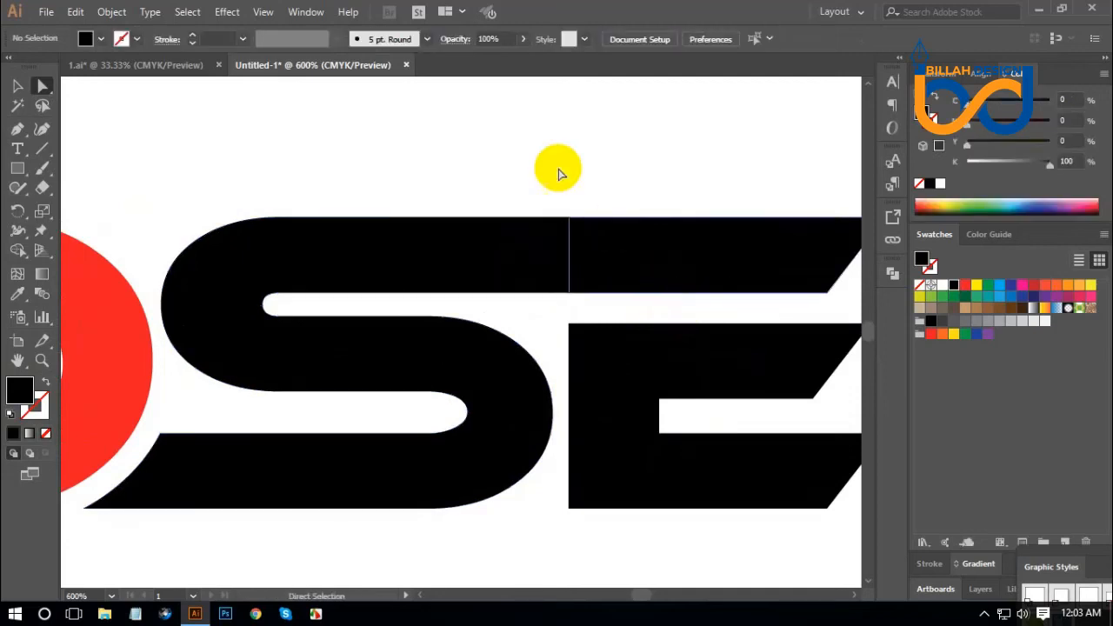
{"action": "left_click_drag", "start_coordinate": [498, 141], "coordinate": [696, 254]}
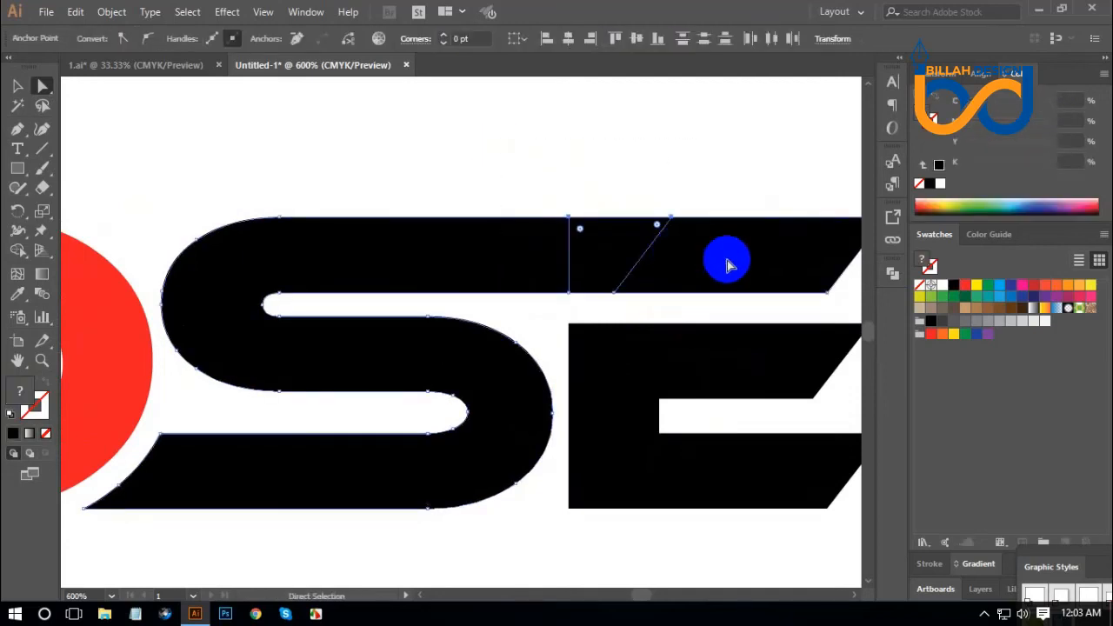
{"action": "left_click", "coordinate": [892, 273]}
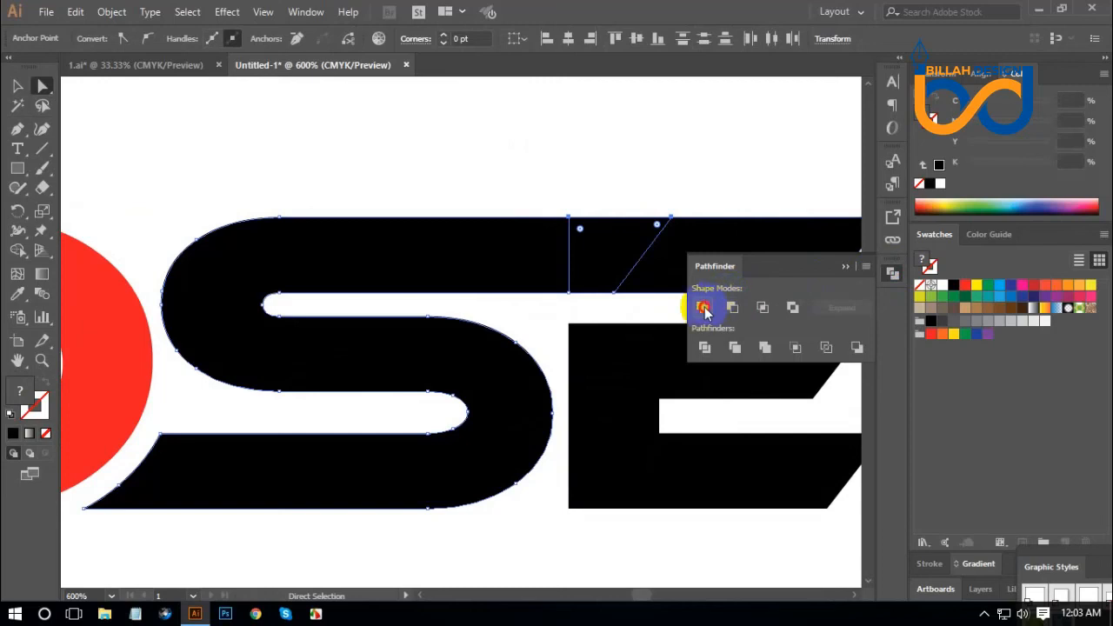
{"action": "left_click", "coordinate": [704, 309]}
{"action": "left_click", "coordinate": [662, 146]}
{"action": "left_click", "coordinate": [514, 547]}
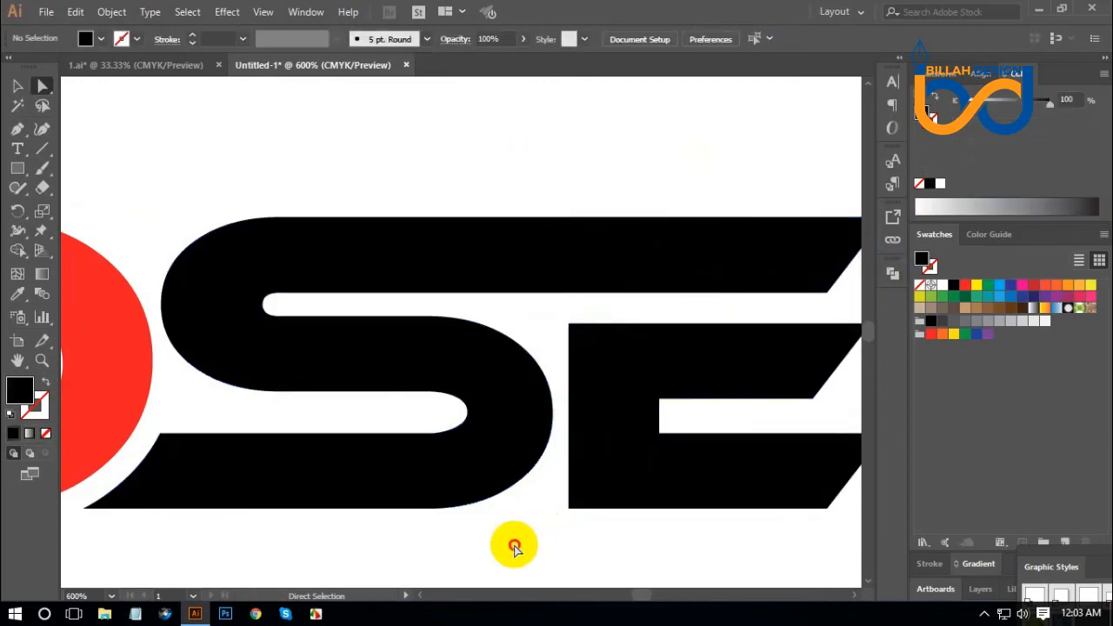
Select the whole bold EXPOSE wordmark, fill it with black and deselect it.
{"action": "key", "text": "ctrl+minus"}
{"action": "key", "text": "ctrl+minus"}
{"action": "key", "text": "ctrl+minus"}
{"action": "key", "text": "ctrl+minus"}
{"action": "key", "text": "ctrl+minus"}
{"action": "key", "text": "ctrl+minus"}
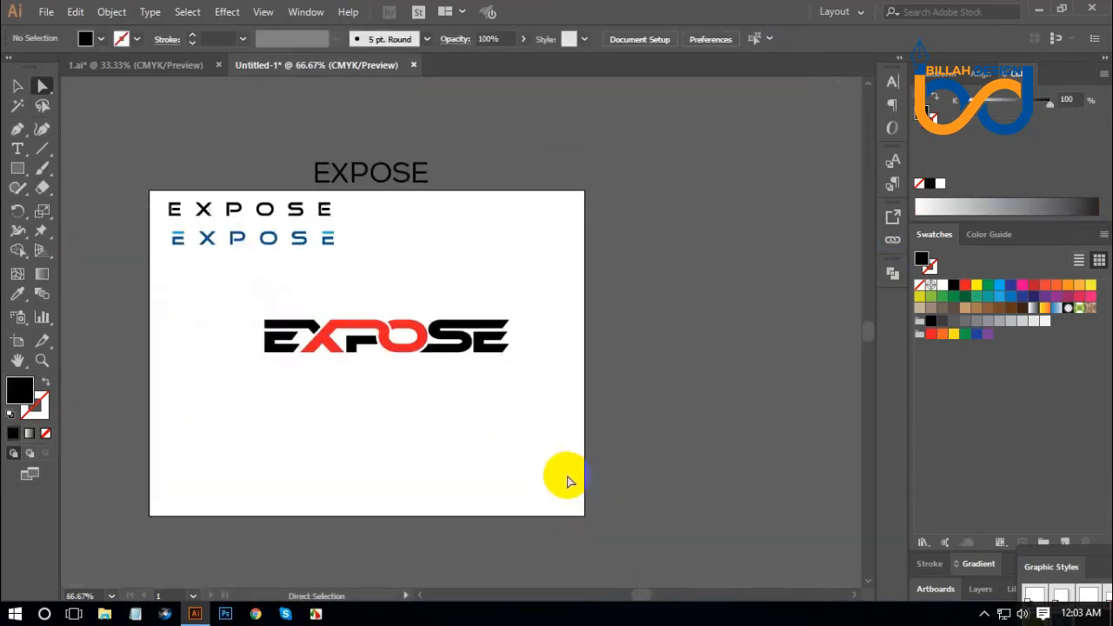
{"action": "left_click_drag", "start_coordinate": [426, 428], "coordinate": [557, 427]}
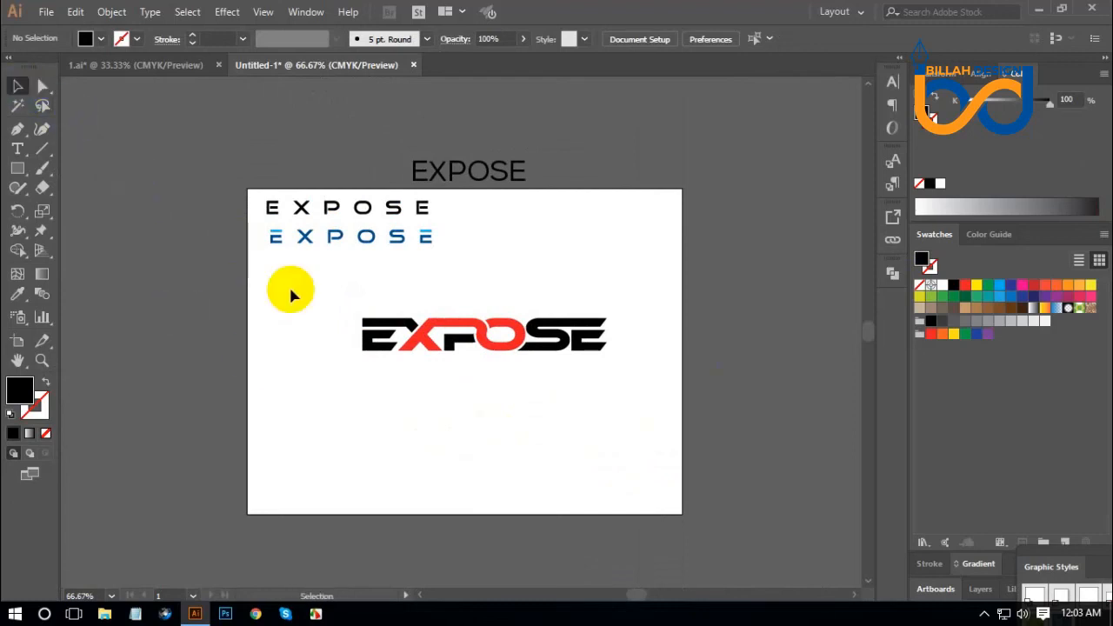
{"action": "left_click_drag", "start_coordinate": [292, 295], "coordinate": [625, 372]}
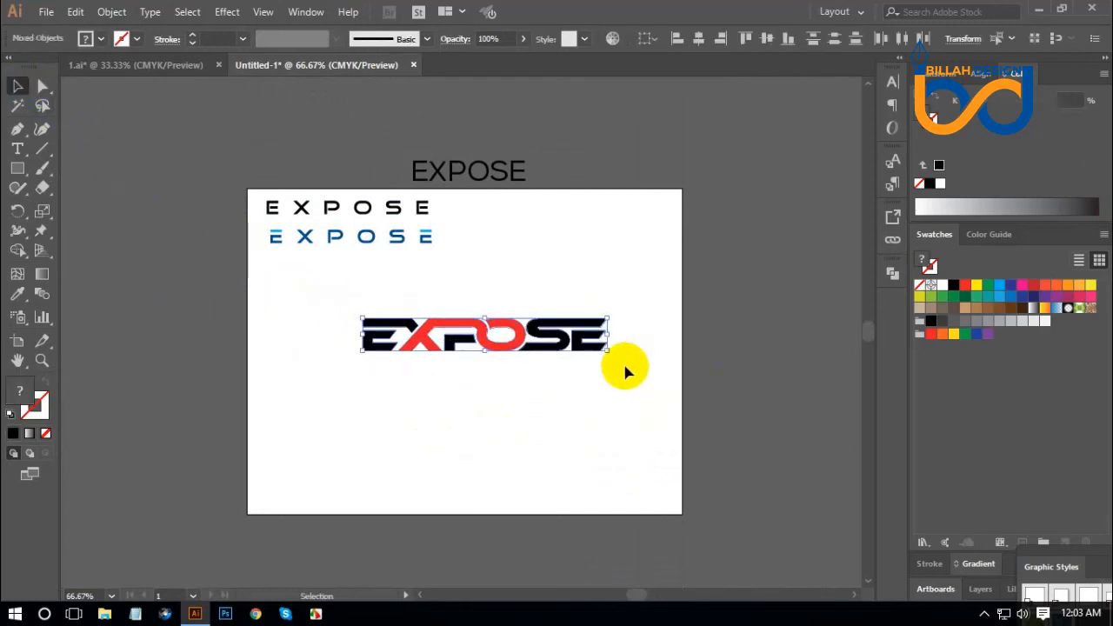
{"action": "left_click", "coordinate": [954, 286]}
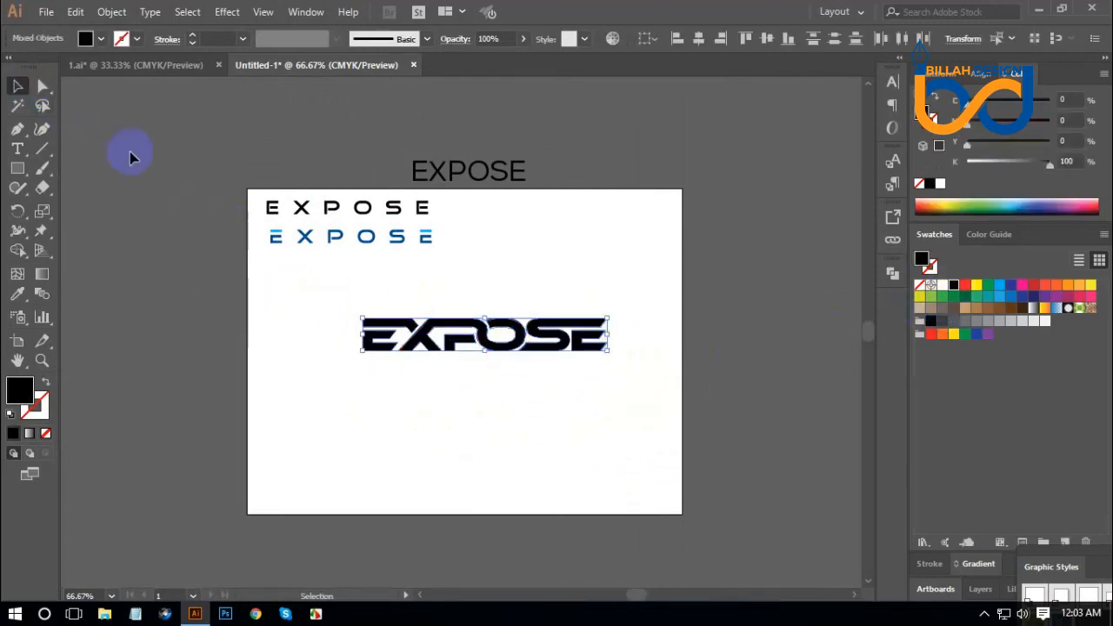
{"action": "left_click", "coordinate": [42, 86]}
{"action": "left_click", "coordinate": [273, 392]}
{"action": "left_click", "coordinate": [537, 421]}
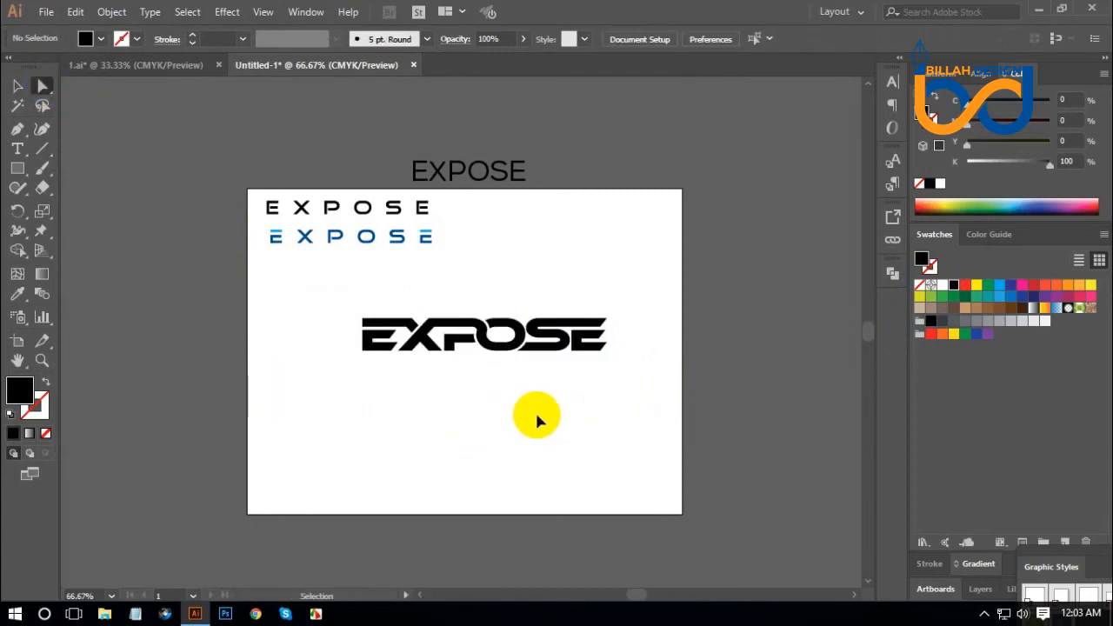
Fill the first E's top bar, the P's lower piece and the last E's body in the bold wordmark with red.
{"action": "key", "text": "ctrl+plus"}
{"action": "key", "text": "ctrl+plus"}
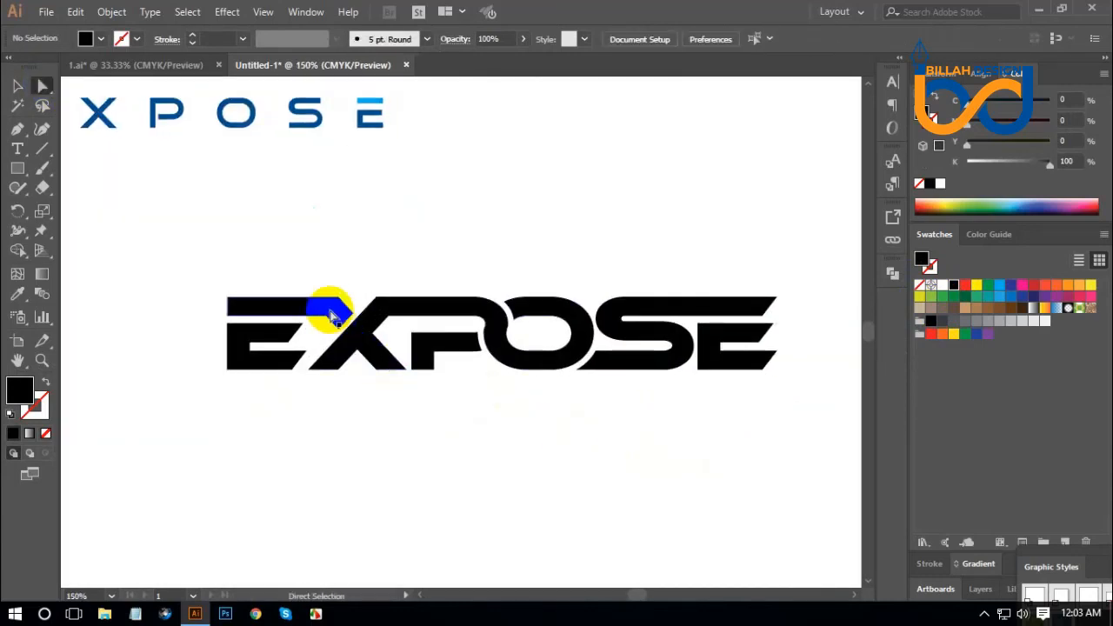
{"action": "left_click", "coordinate": [331, 315]}
{"action": "left_click", "coordinate": [440, 348], "text": "shift"}
{"action": "left_click", "coordinate": [722, 361], "text": "shift"}
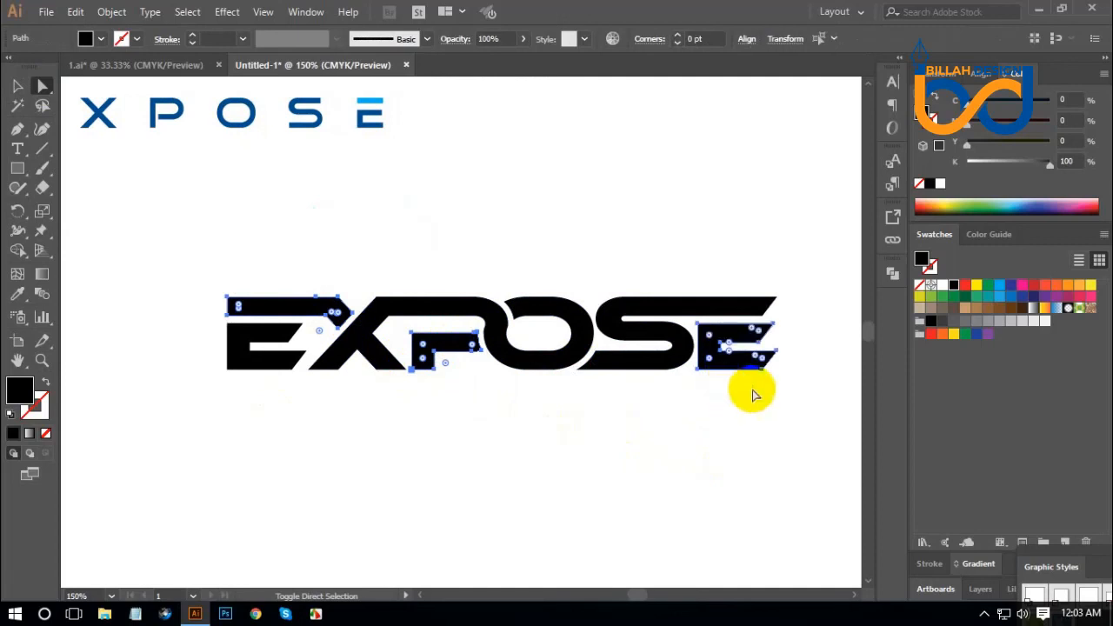
{"action": "left_click", "coordinate": [966, 287]}
{"action": "left_click", "coordinate": [696, 439]}
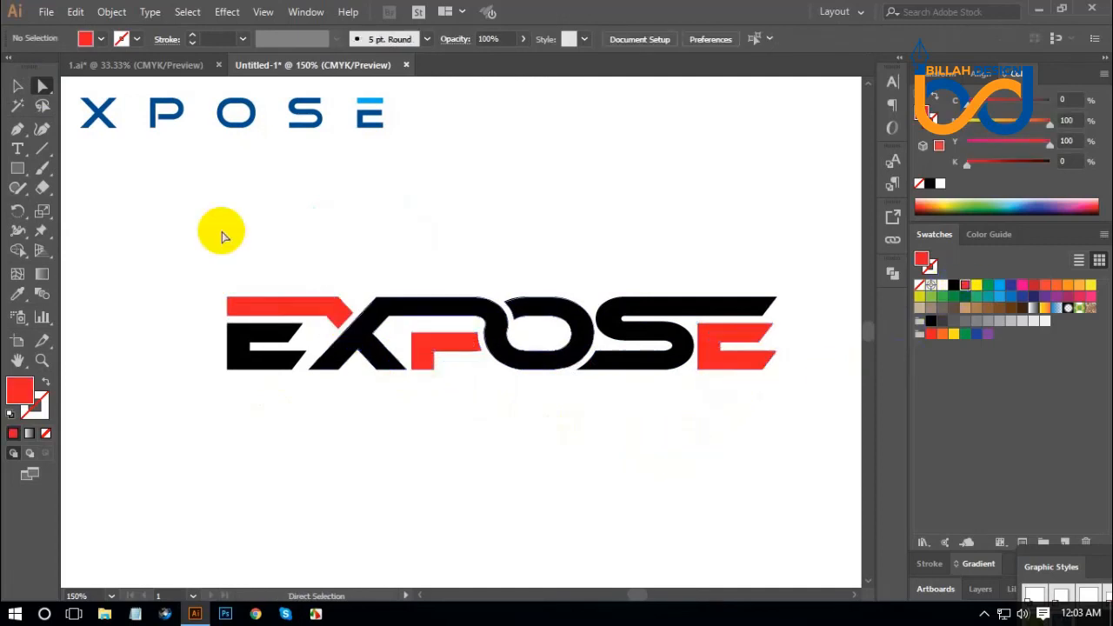
Select all parts of the bold red-and-black EXPOSE wordmark, group them and deselect.
{"action": "left_click", "coordinate": [18, 85]}
{"action": "left_click_drag", "start_coordinate": [140, 242], "coordinate": [809, 387]}
{"action": "key", "text": "a"}
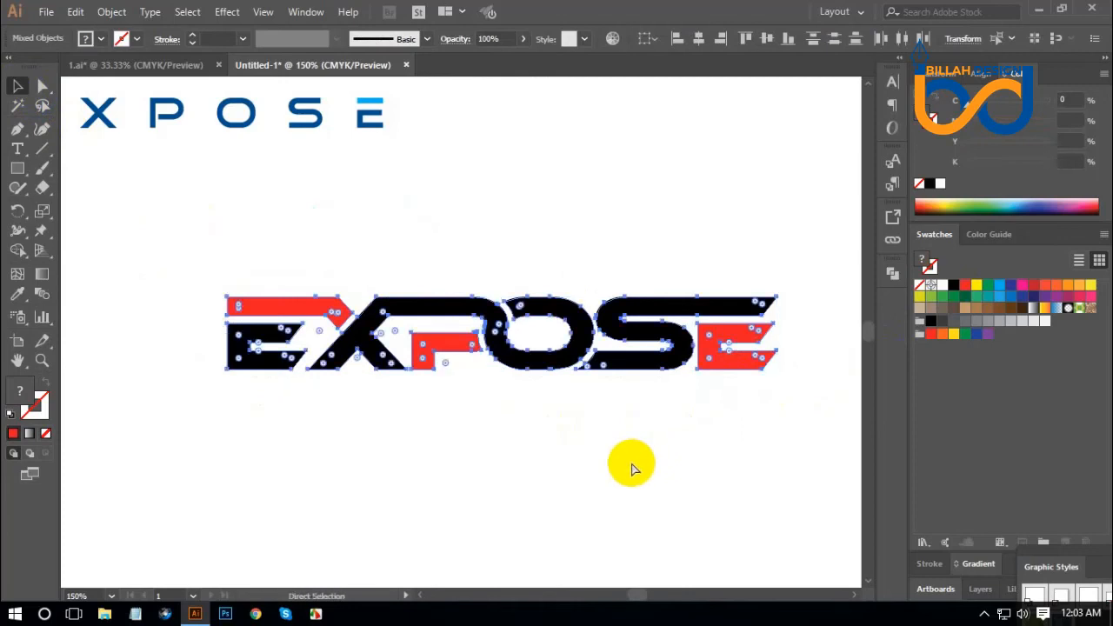
{"action": "left_click", "coordinate": [574, 453]}
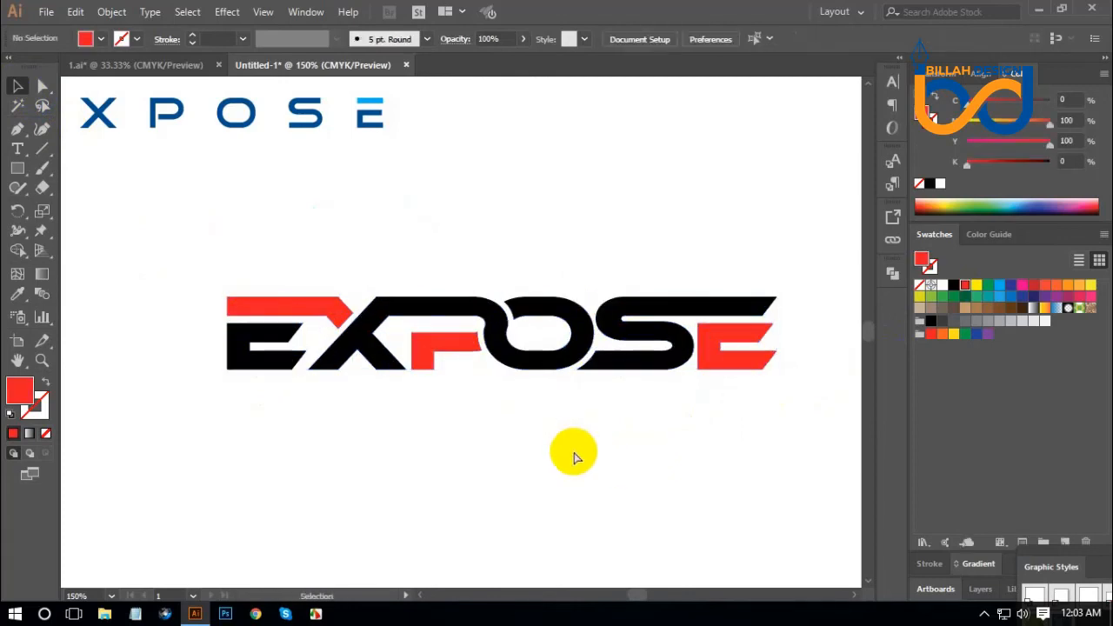
Scale down the bold wordmark to roughly the width of the tracked versions and place it beneath the blue one.
{"action": "key", "text": "ctrl+minus"}
{"action": "key", "text": "ctrl+minus"}
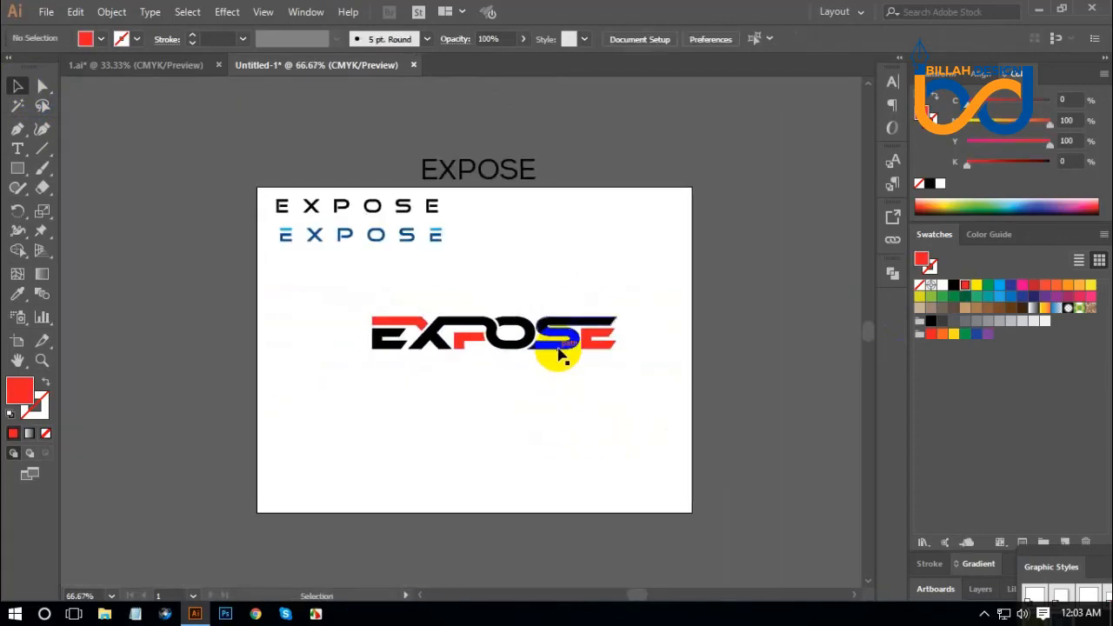
{"action": "left_click_drag", "start_coordinate": [553, 343], "coordinate": [455, 274]}
{"action": "left_click", "coordinate": [526, 364]}
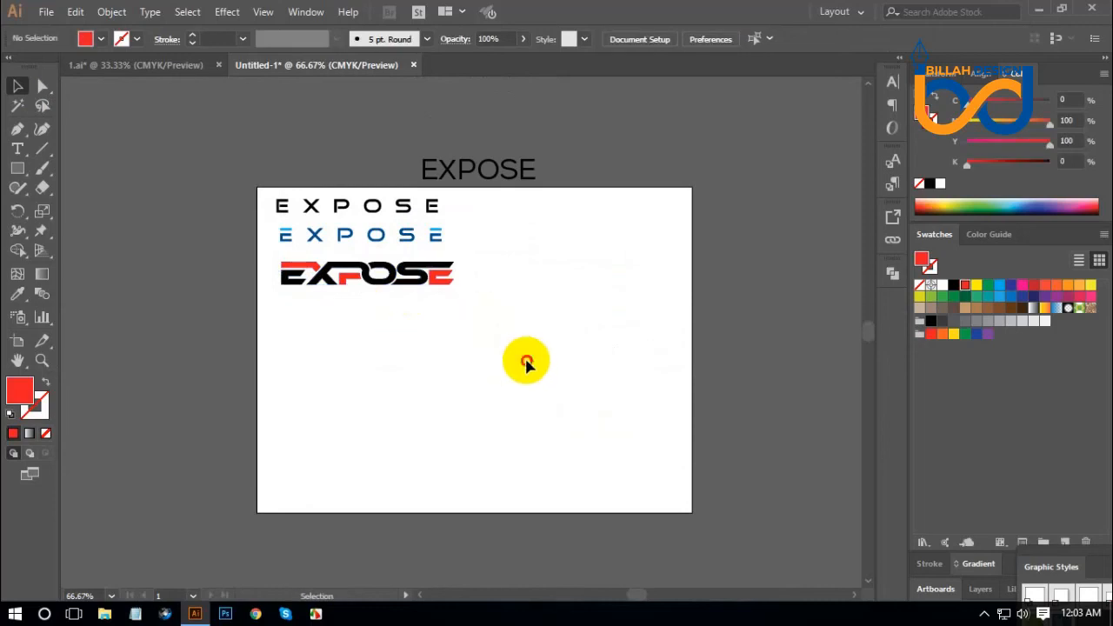
Shift the bold wordmark slightly up, closer to the blue version and more in line with its starting edge.
{"action": "key", "text": "ctrl+plus"}
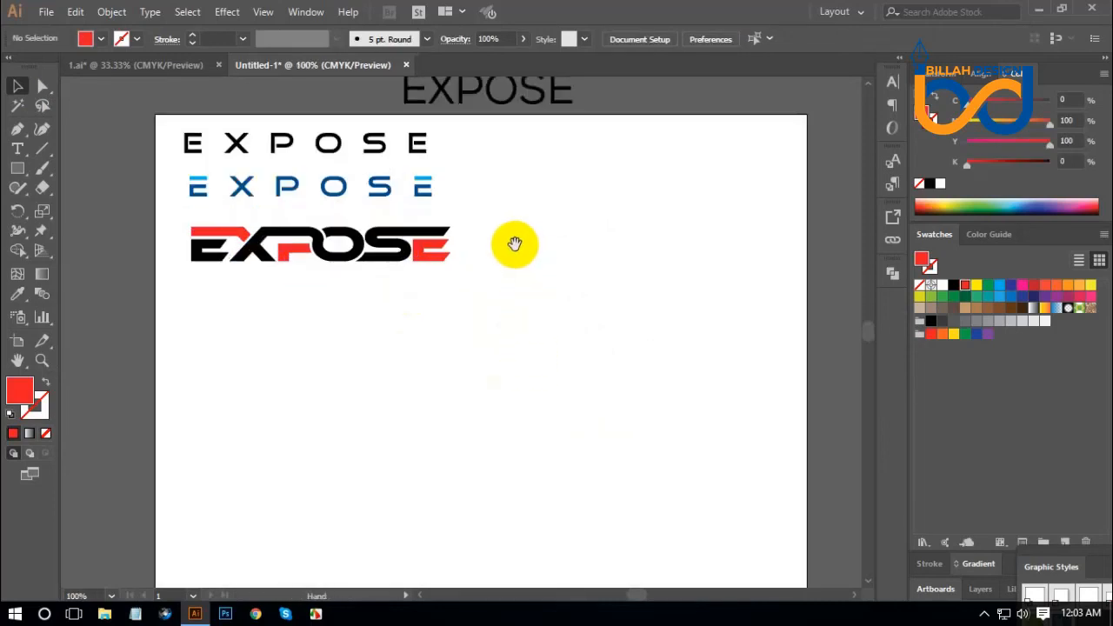
{"action": "left_click_drag", "start_coordinate": [514, 241], "coordinate": [509, 313]}
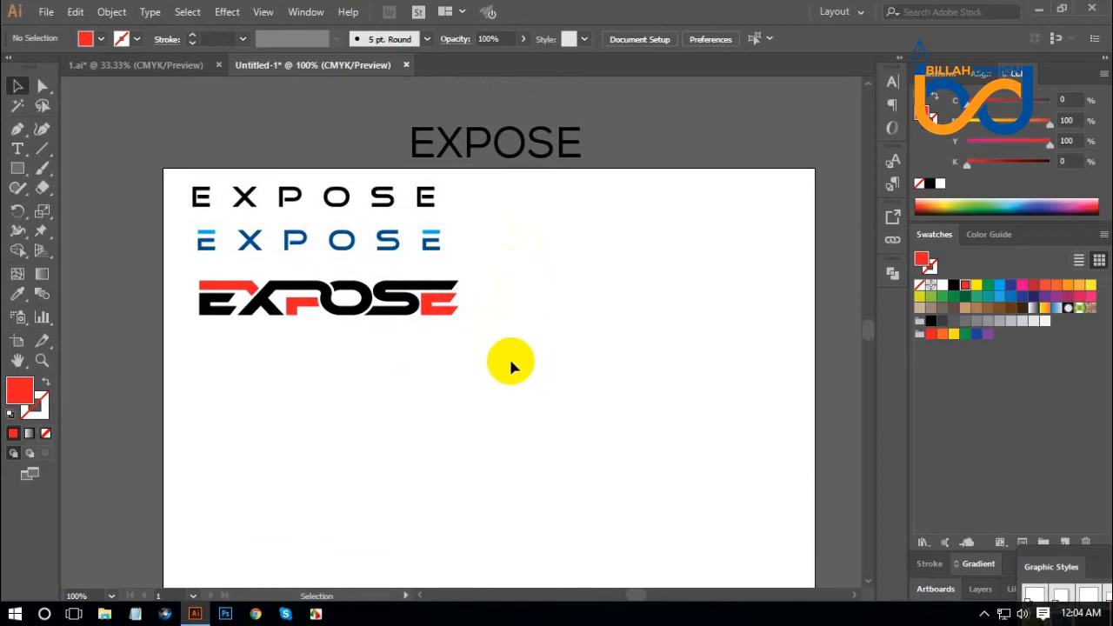
{"action": "left_click_drag", "start_coordinate": [444, 301], "coordinate": [444, 295]}
{"action": "left_click", "coordinate": [443, 371]}
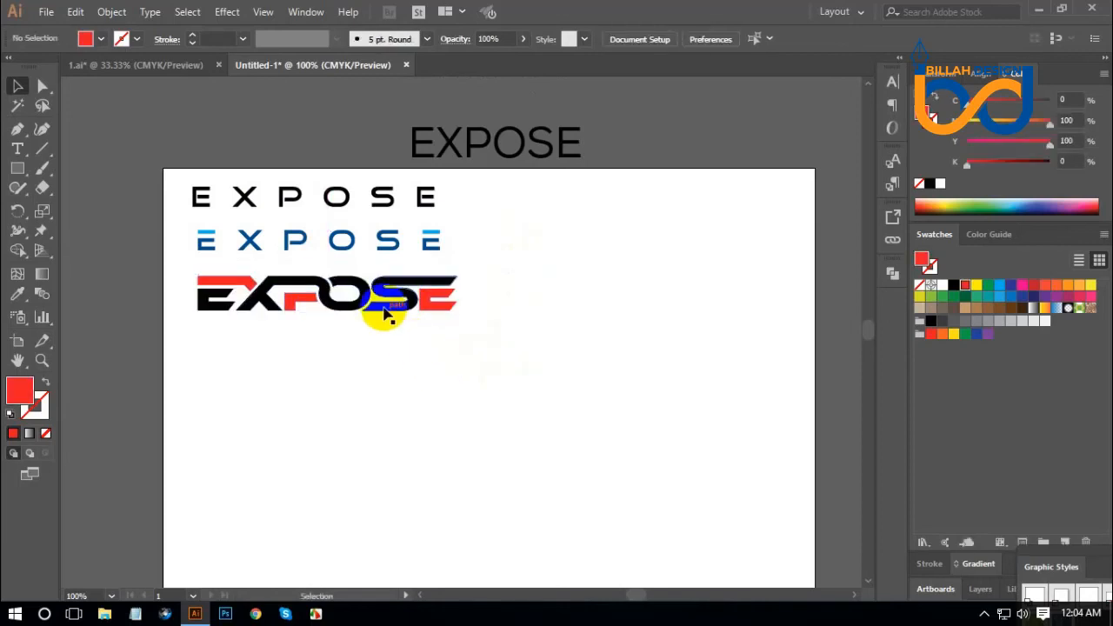